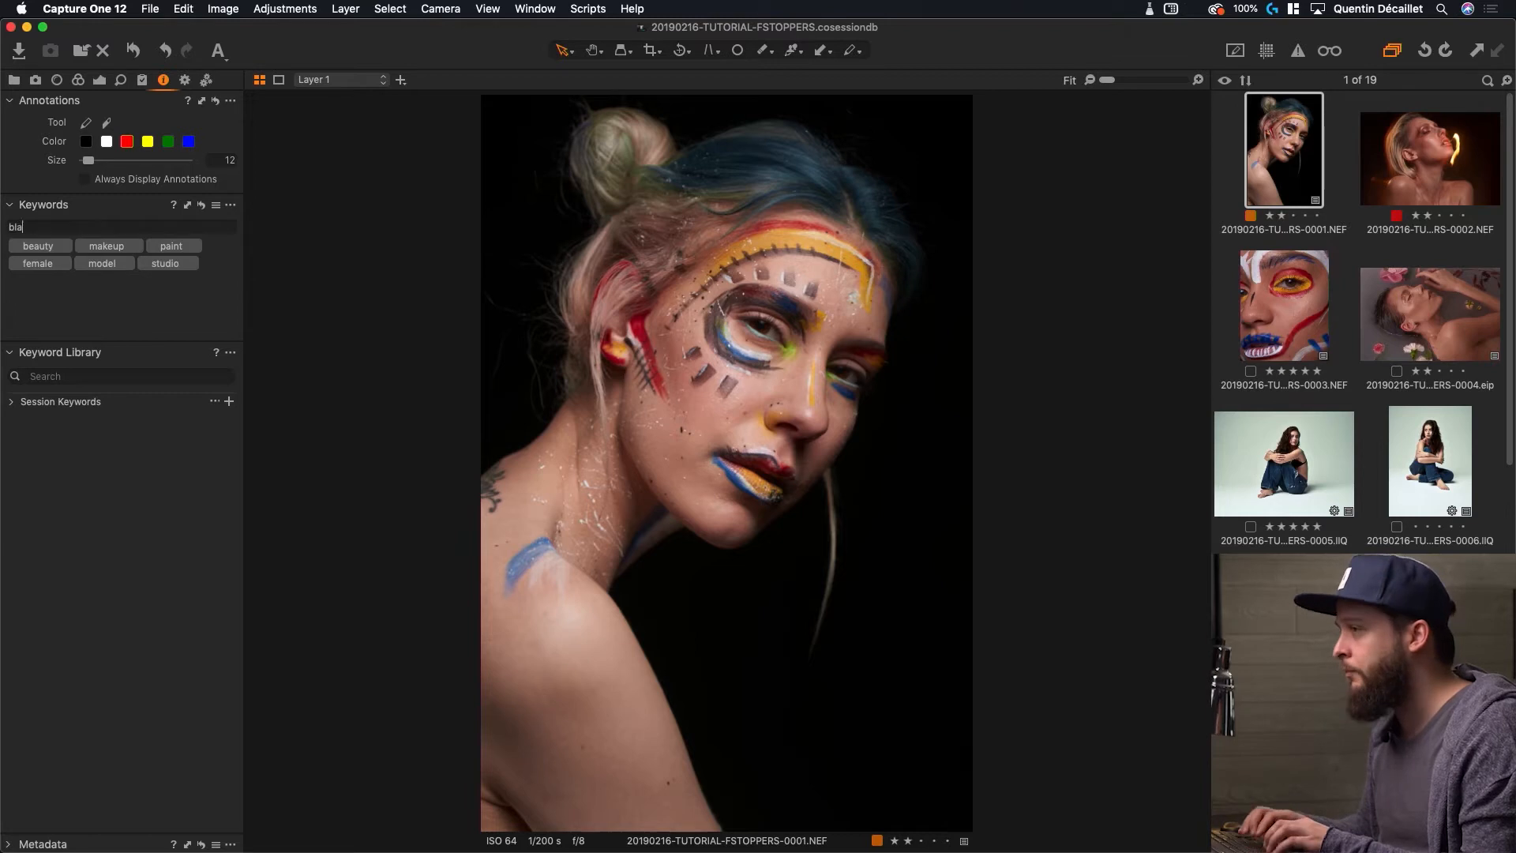
Add the keyword 'black background' to the portrait, then search the browser for 'beauty'
{"action": "type", "text": "background"}
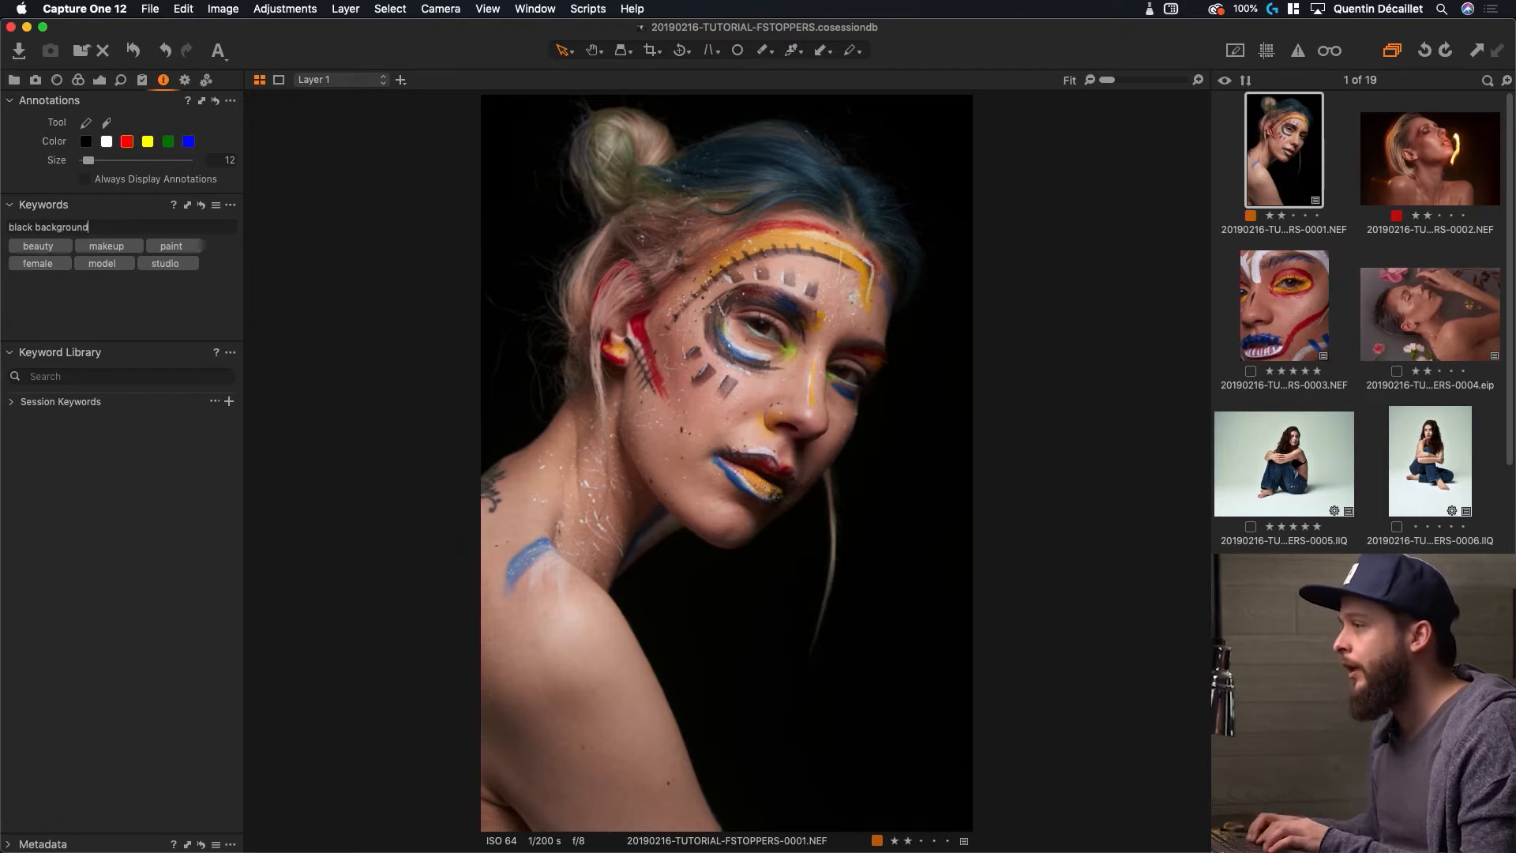
{"action": "key", "text": "Return"}
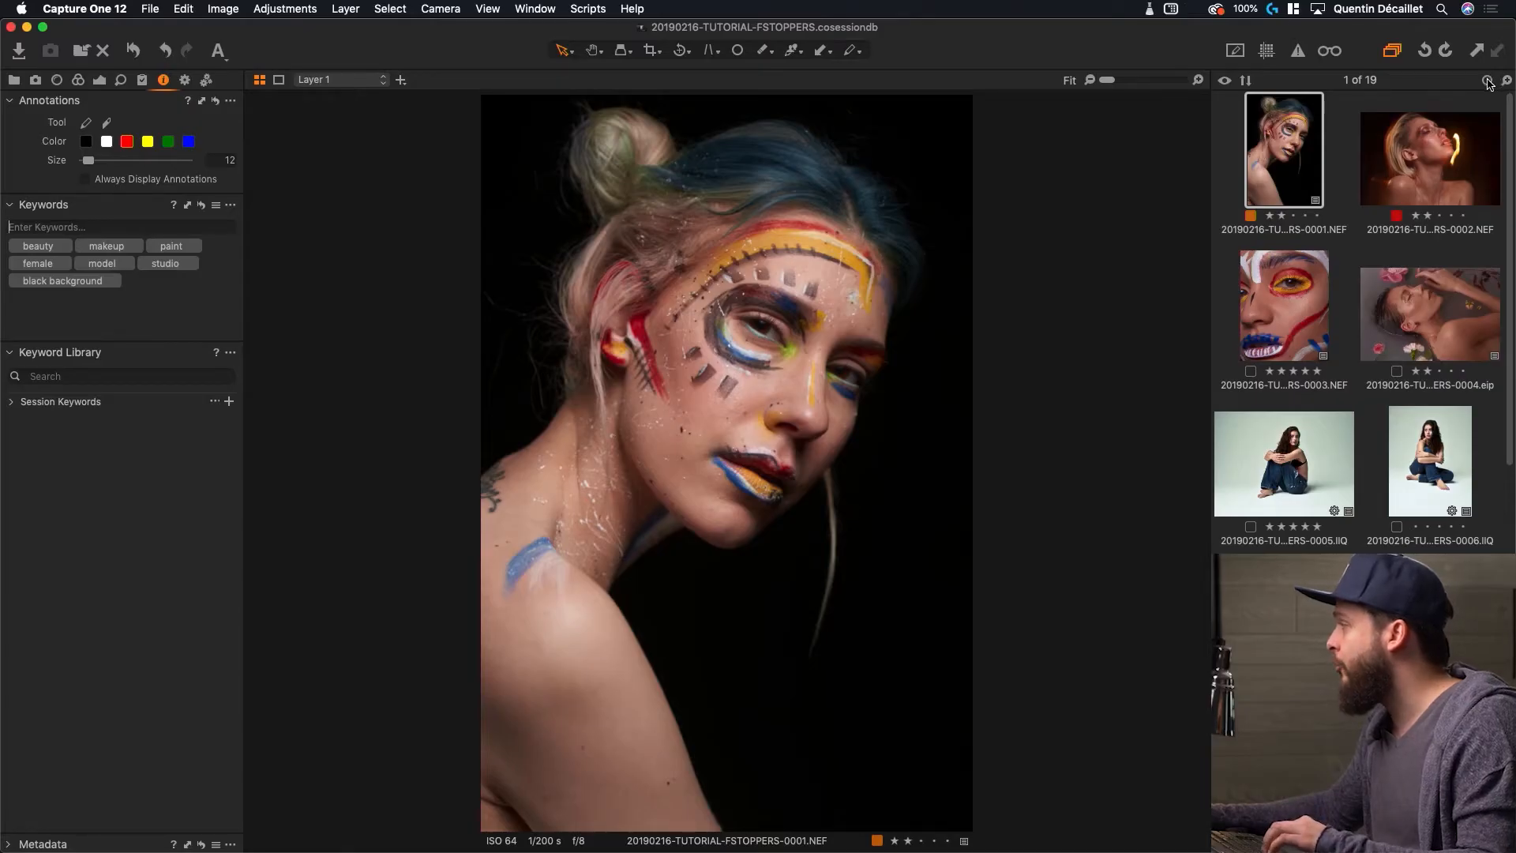
{"action": "left_click", "coordinate": [1488, 82]}
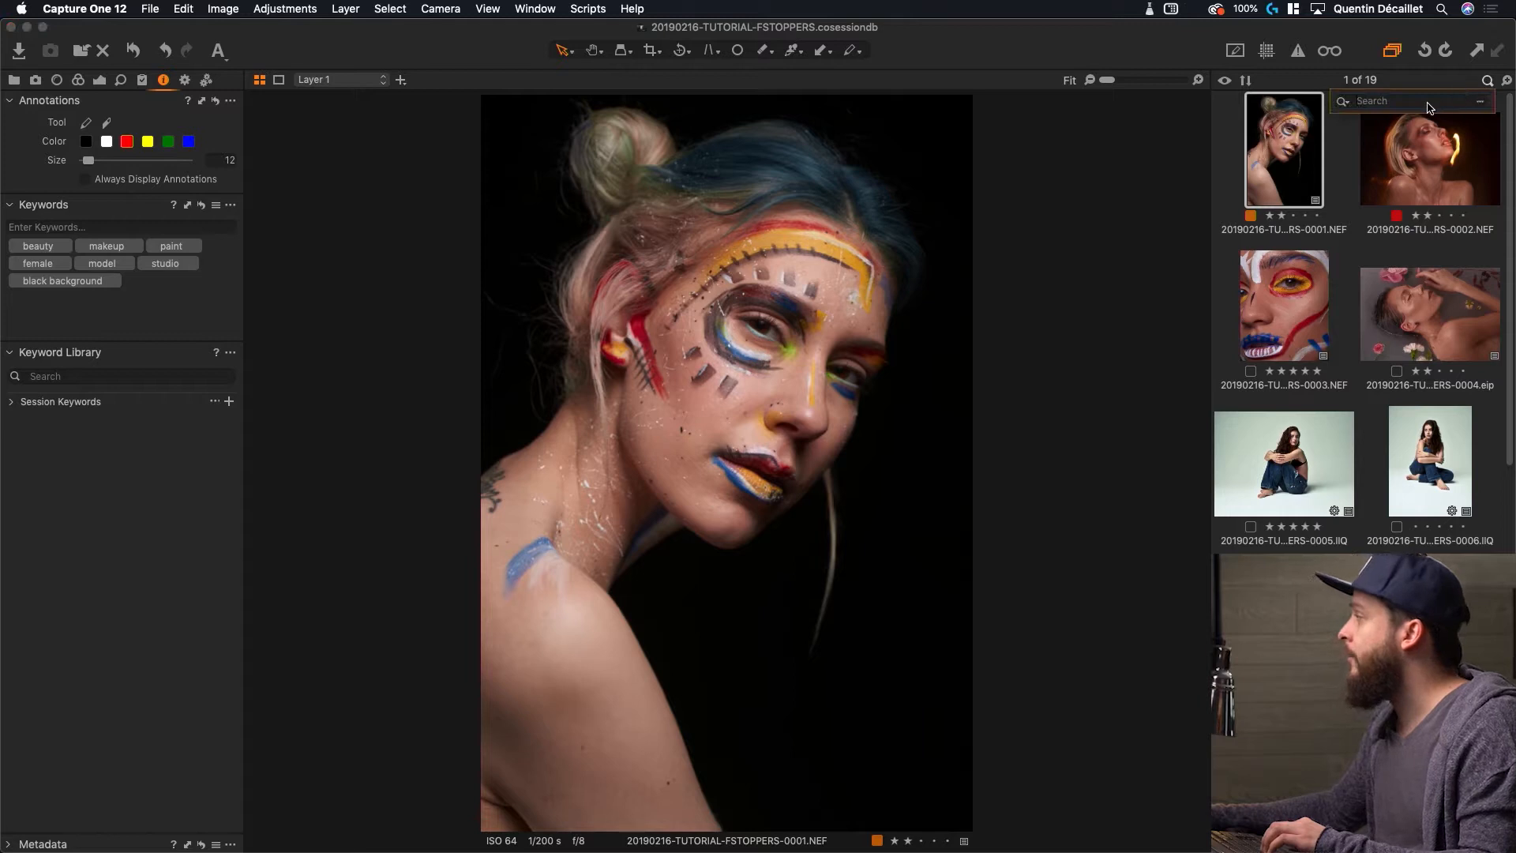
{"action": "type", "text": "beau"}
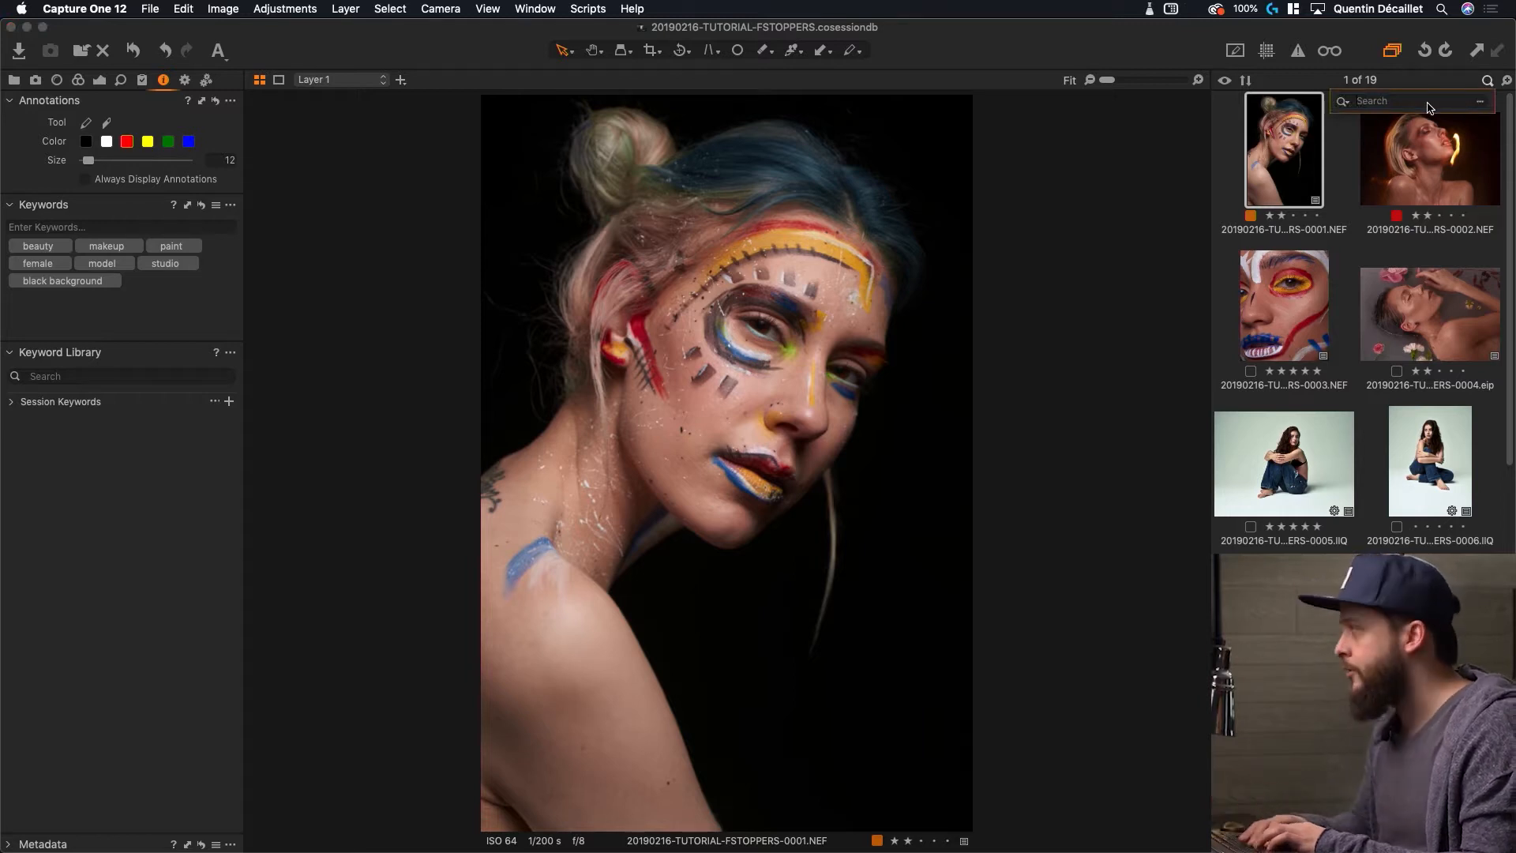
{"action": "type", "text": "ty"}
{"action": "key", "text": "Return"}
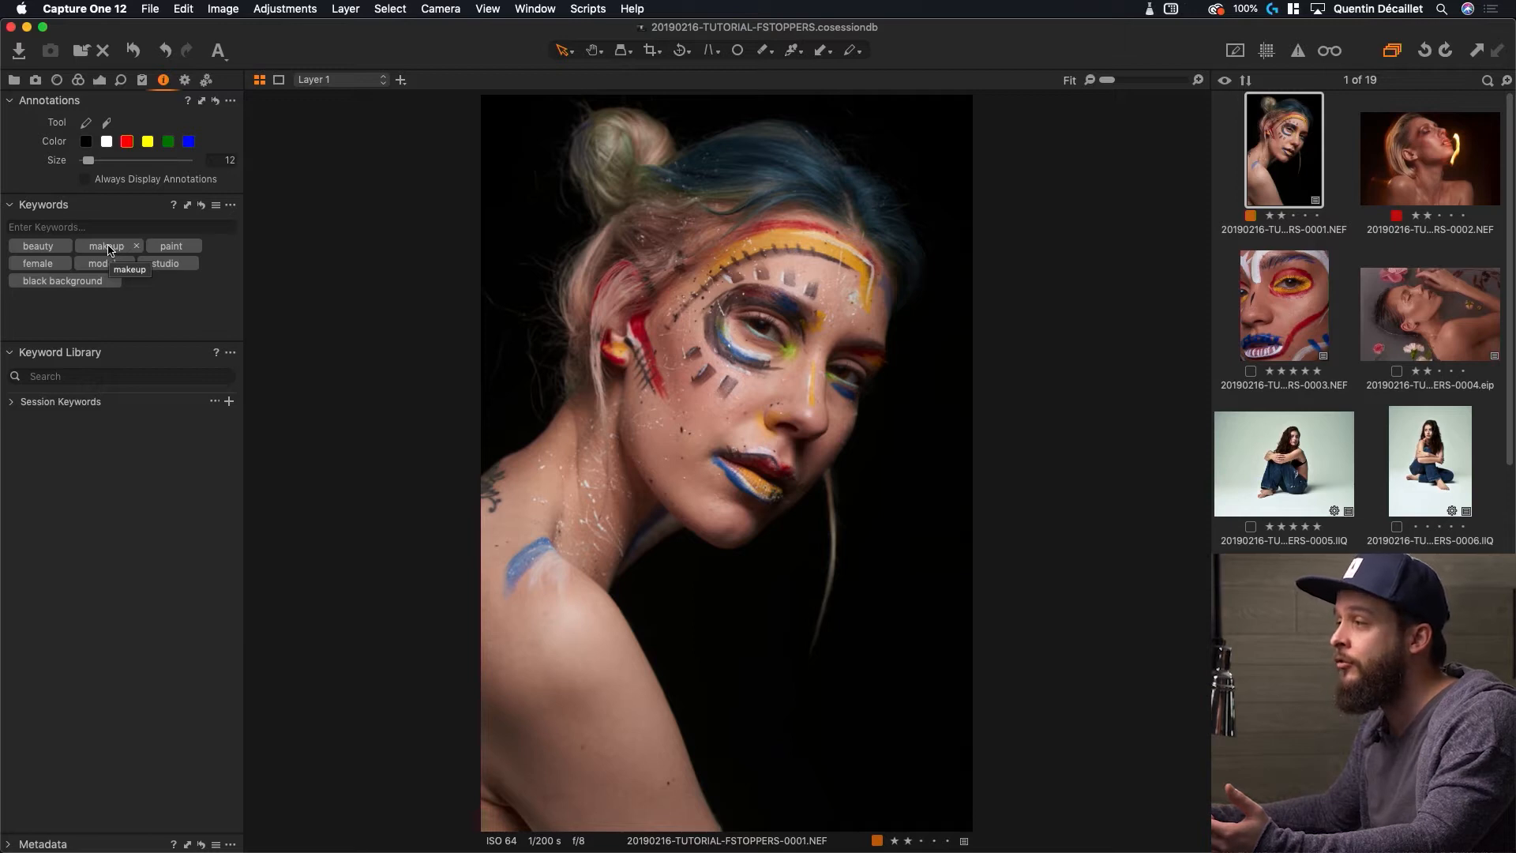
Rename the portrait's 'makeup' keyword to 'makeup artist'
{"action": "right_click", "coordinate": [109, 250]}
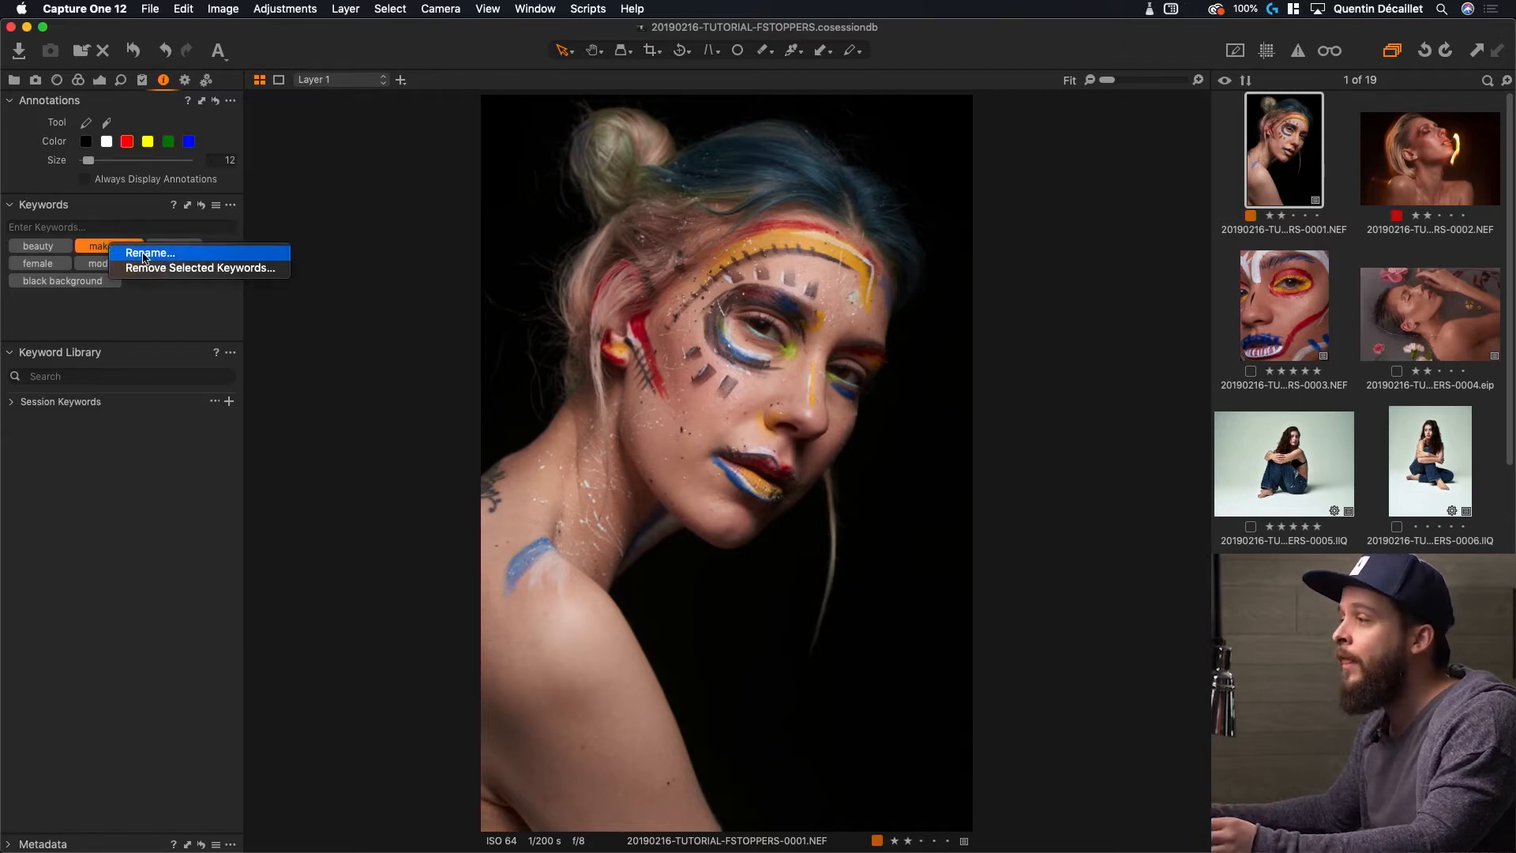
{"action": "left_click", "coordinate": [146, 255]}
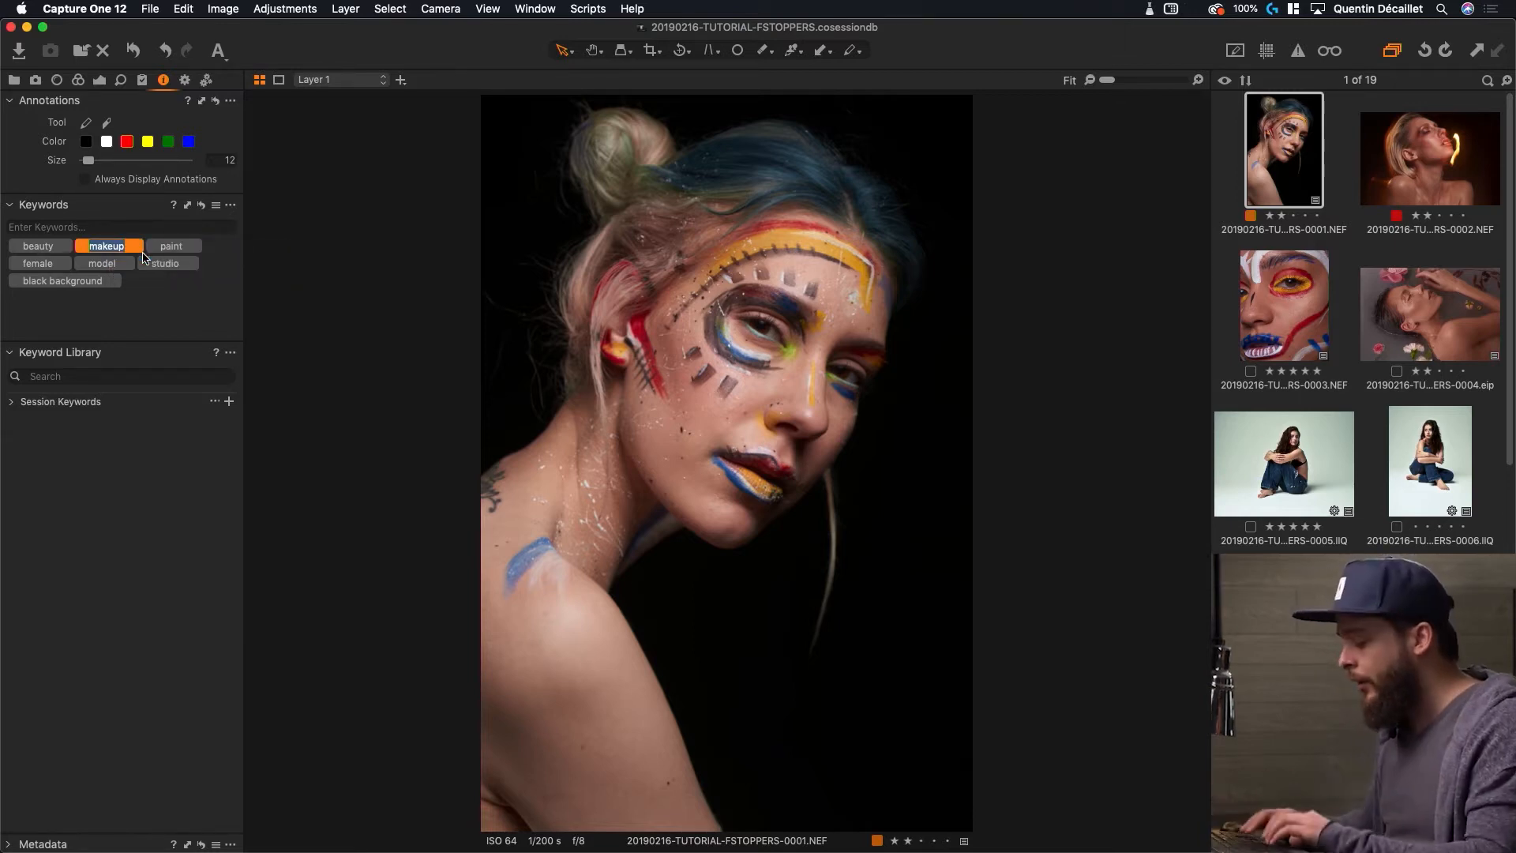
{"action": "type", "text": "makeui"}
{"action": "key", "text": "BackSpace"}
{"action": "type", "text": "p artist"}
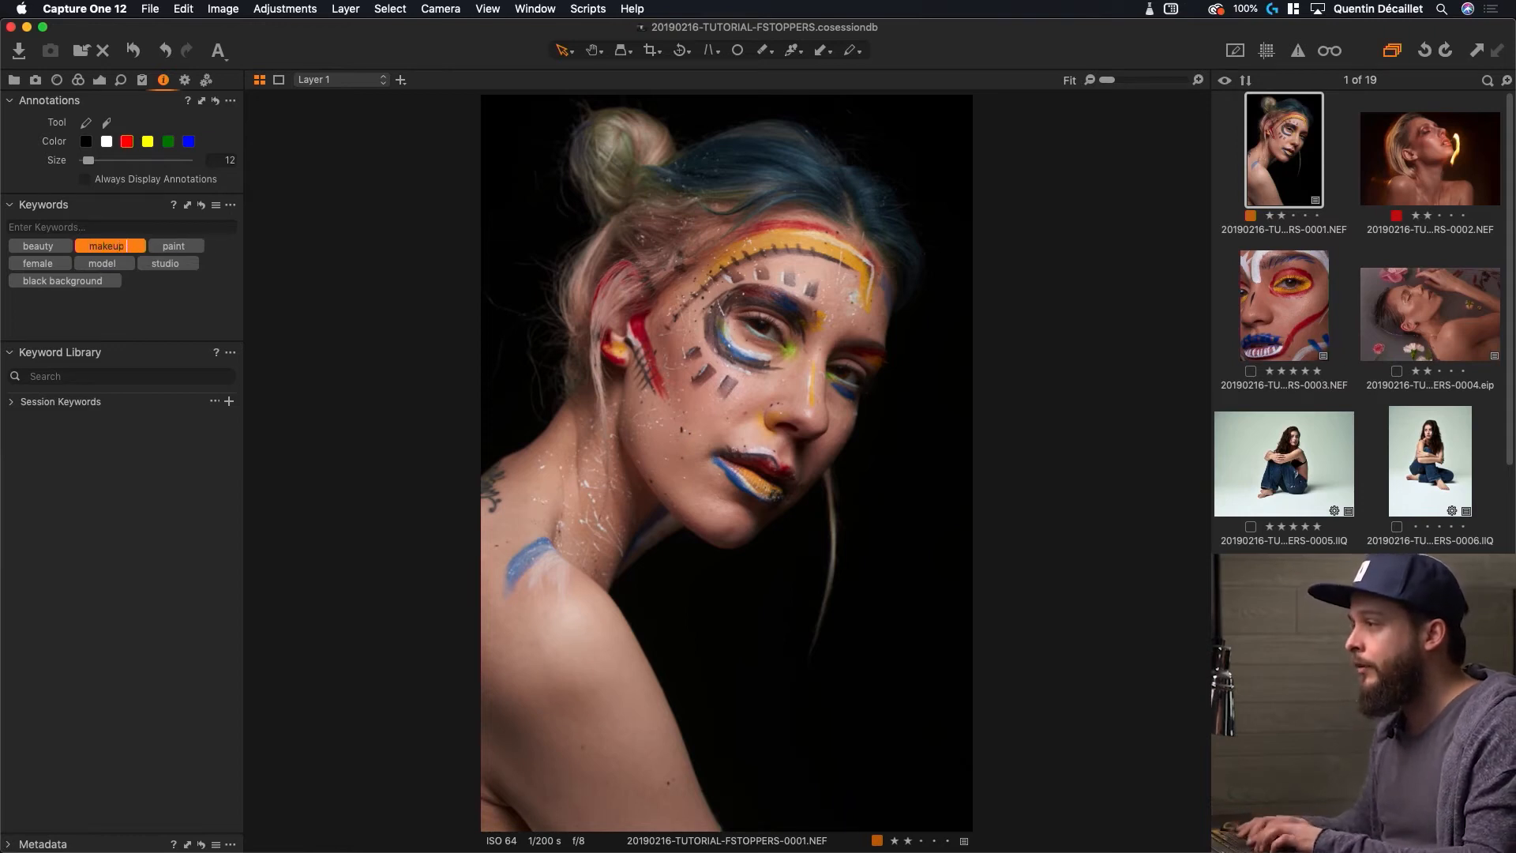
{"action": "key", "text": "Return"}
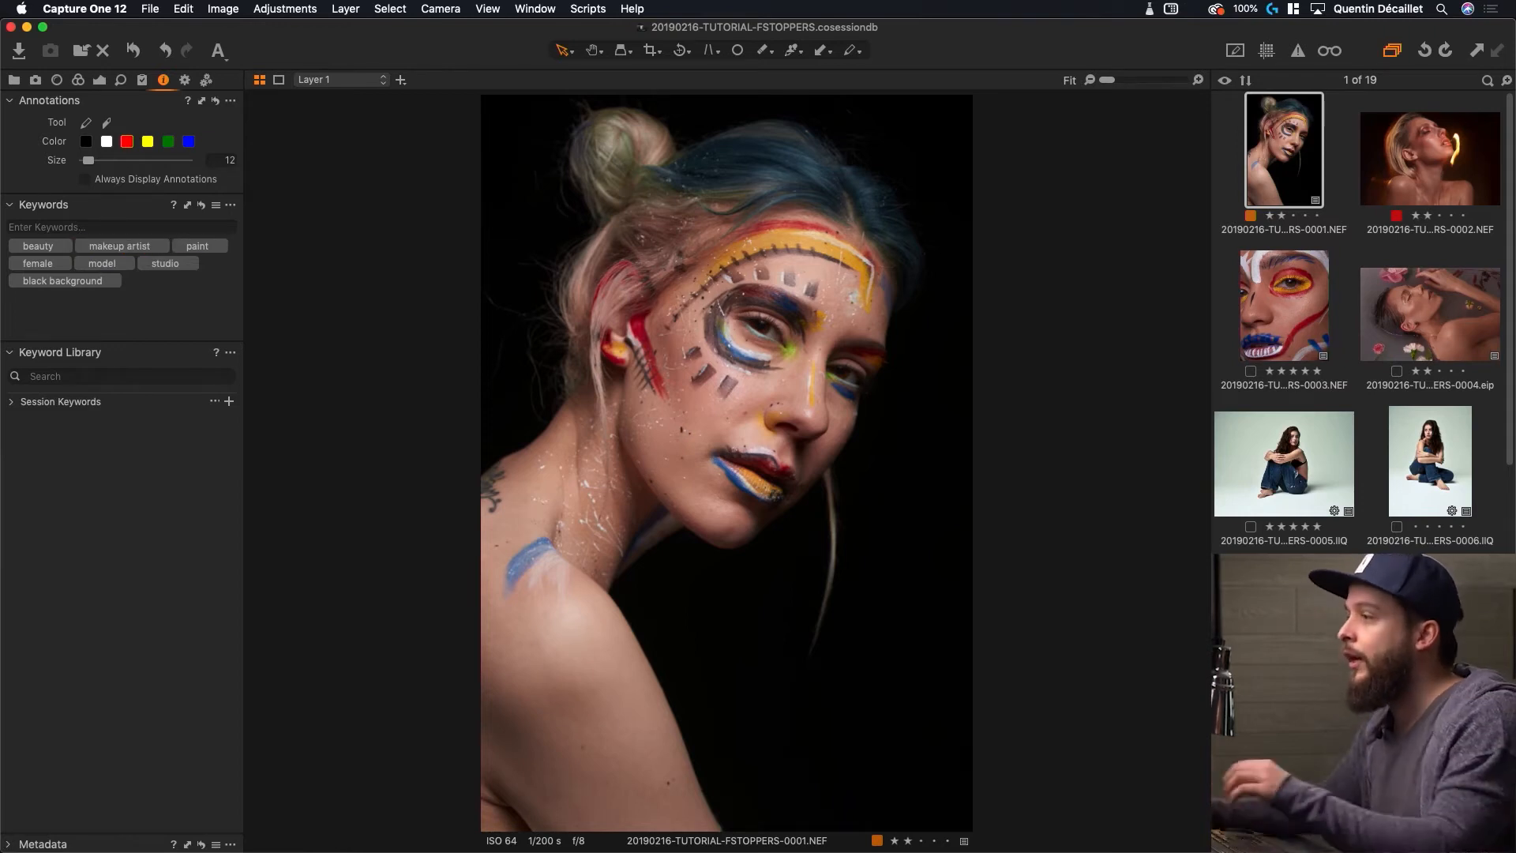
Remove the 'paint' keyword from the portrait and confirm the removal
{"action": "right_click", "coordinate": [124, 250]}
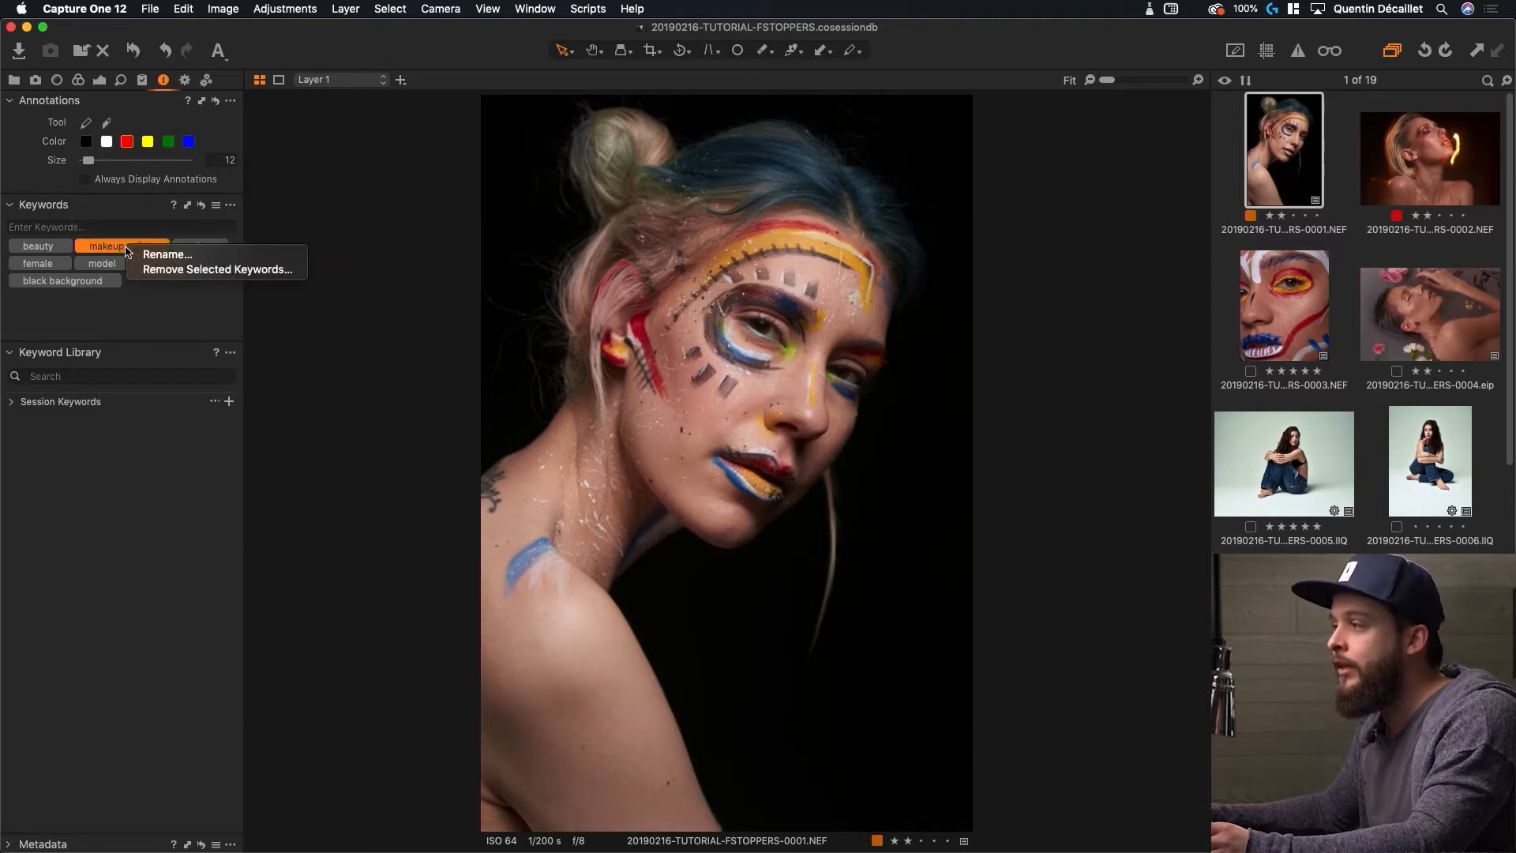
{"action": "left_click", "coordinate": [194, 301]}
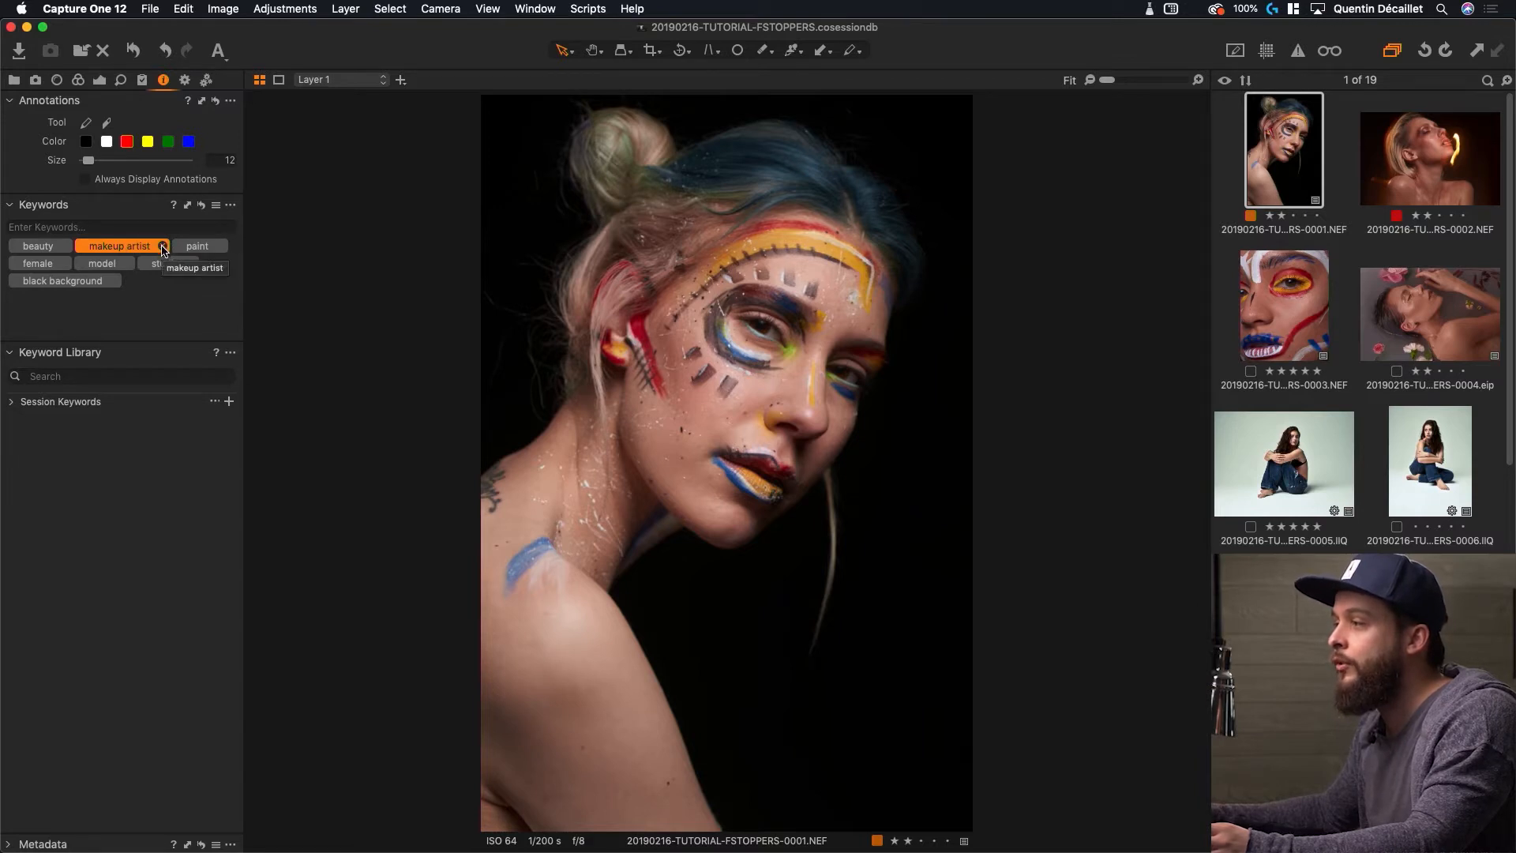
{"action": "left_click", "coordinate": [222, 247]}
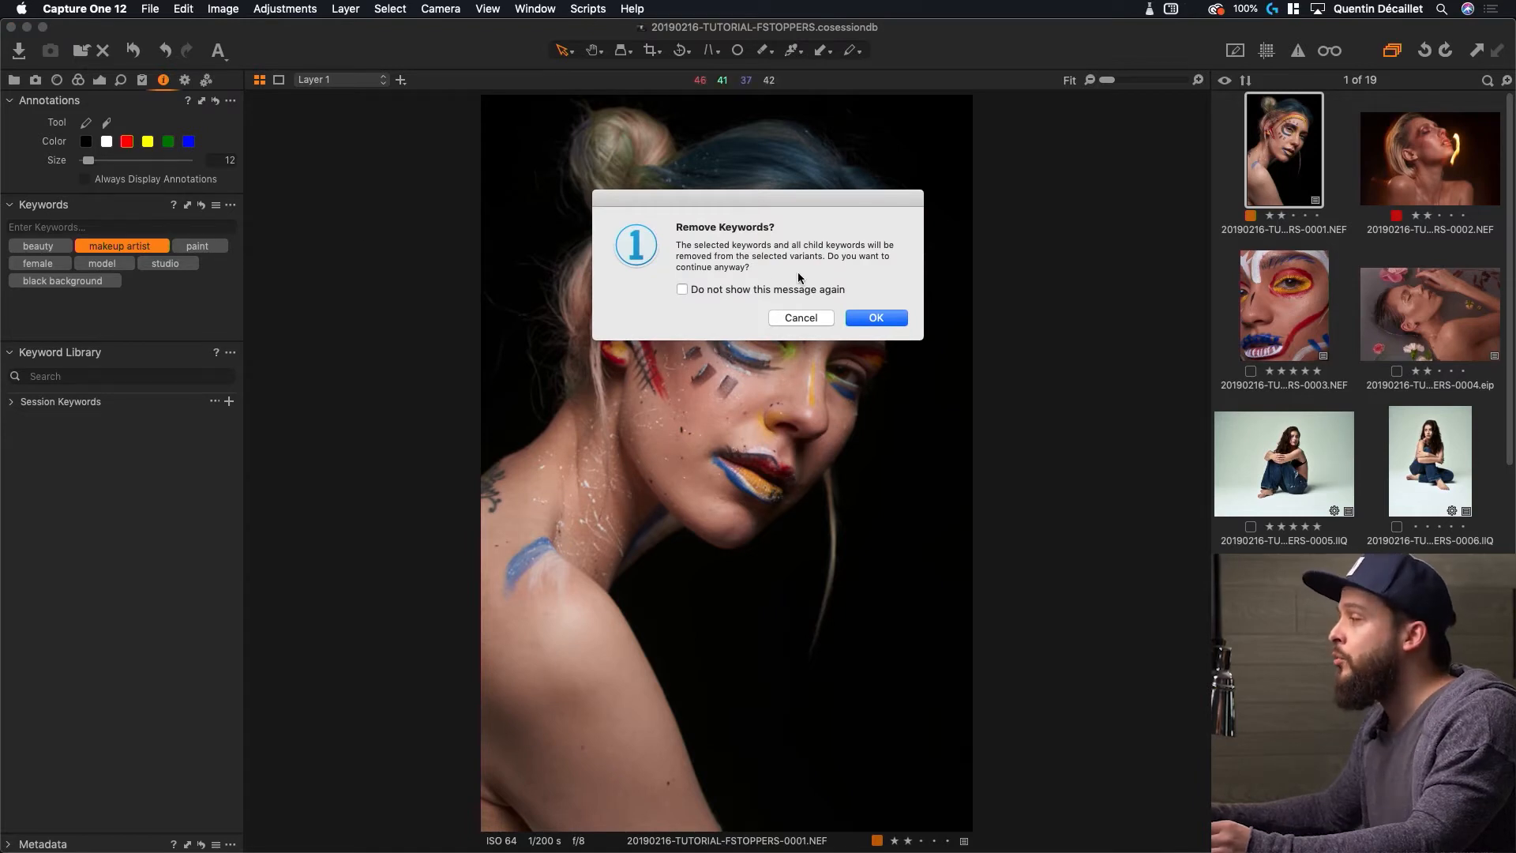
{"action": "left_click", "coordinate": [877, 318]}
{"action": "left_click", "coordinate": [186, 296]}
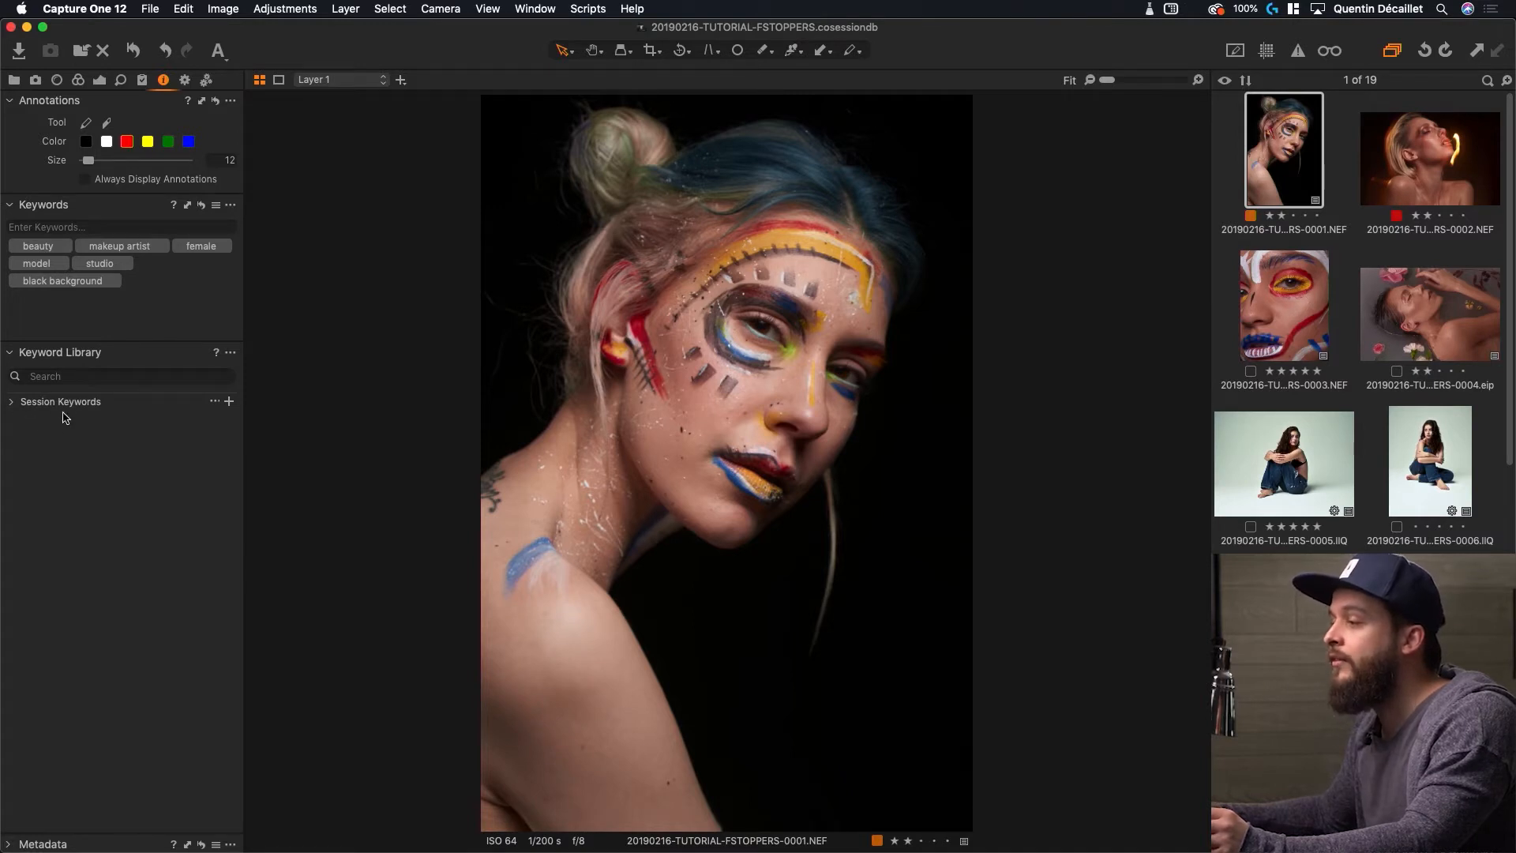
{"action": "left_click", "coordinate": [12, 403]}
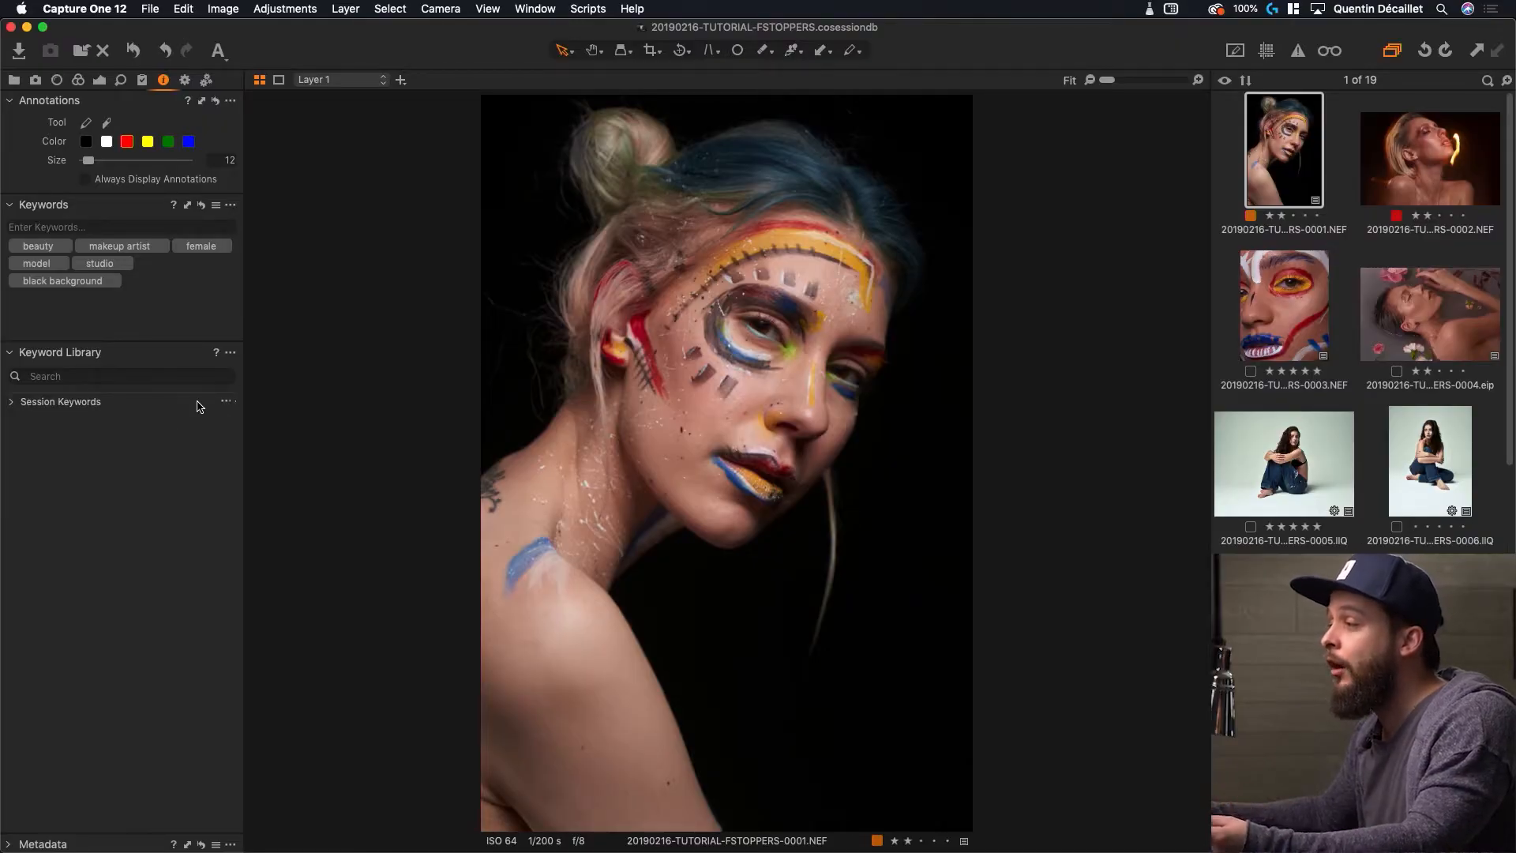
Choose Create Keyword Library > New from the Keyword Library's '...' menu
{"action": "left_click", "coordinate": [231, 354]}
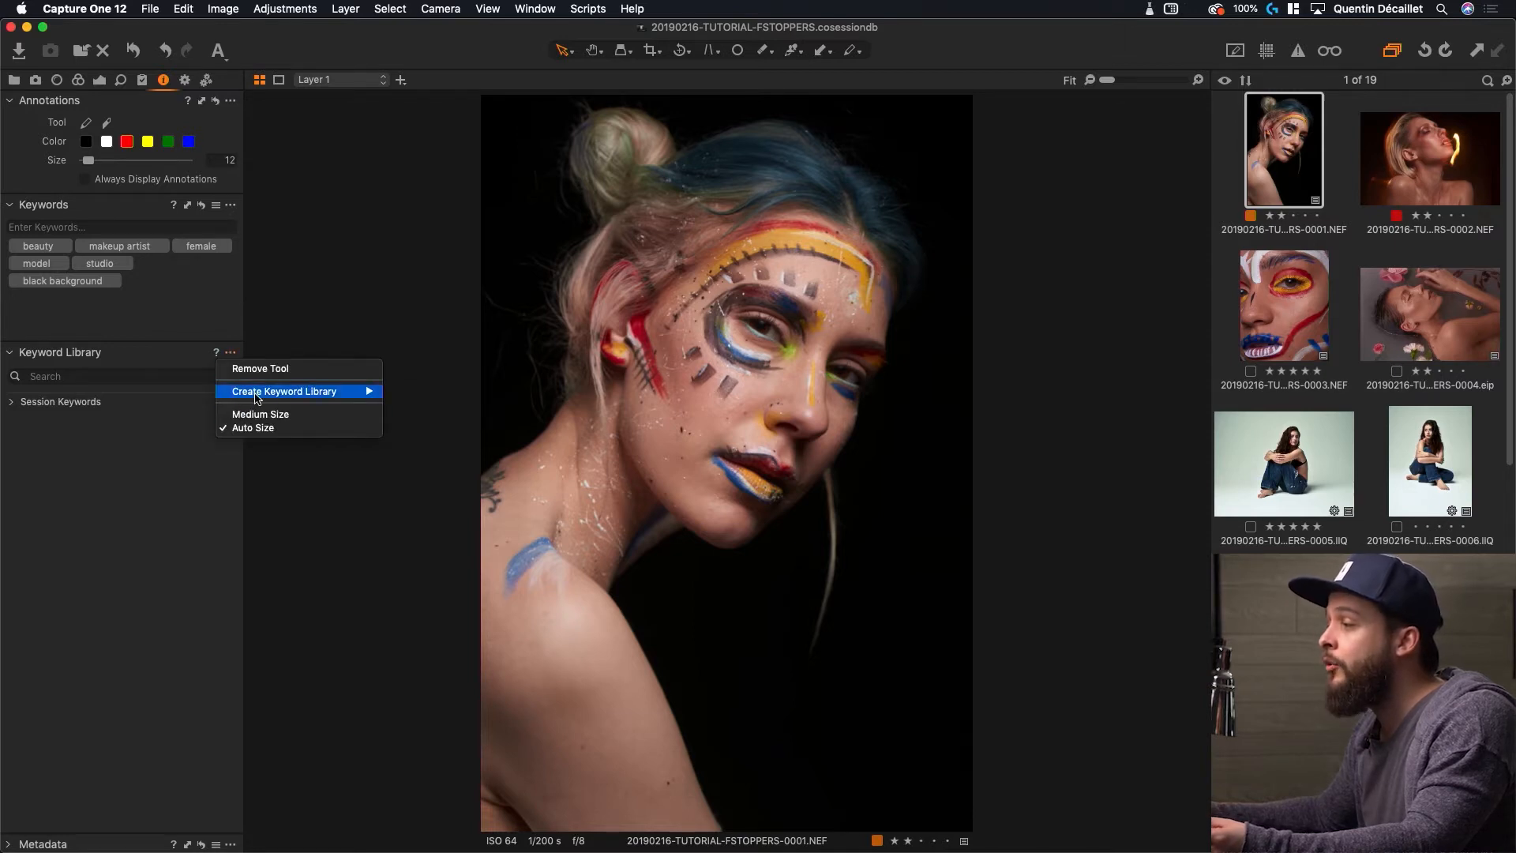
{"action": "mouse_move", "coordinate": [309, 394]}
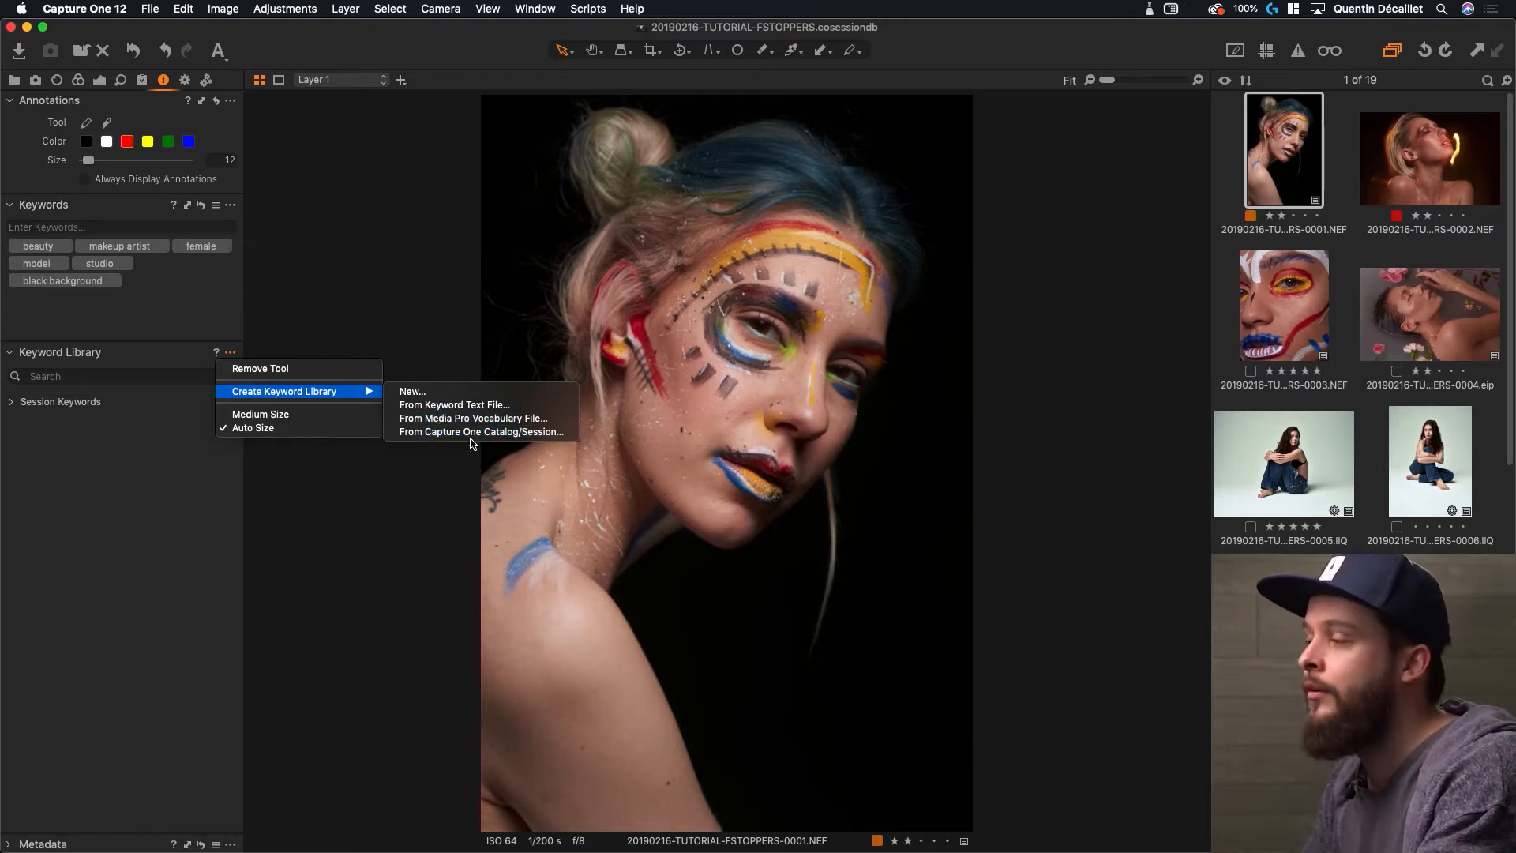
{"action": "left_click", "coordinate": [456, 397]}
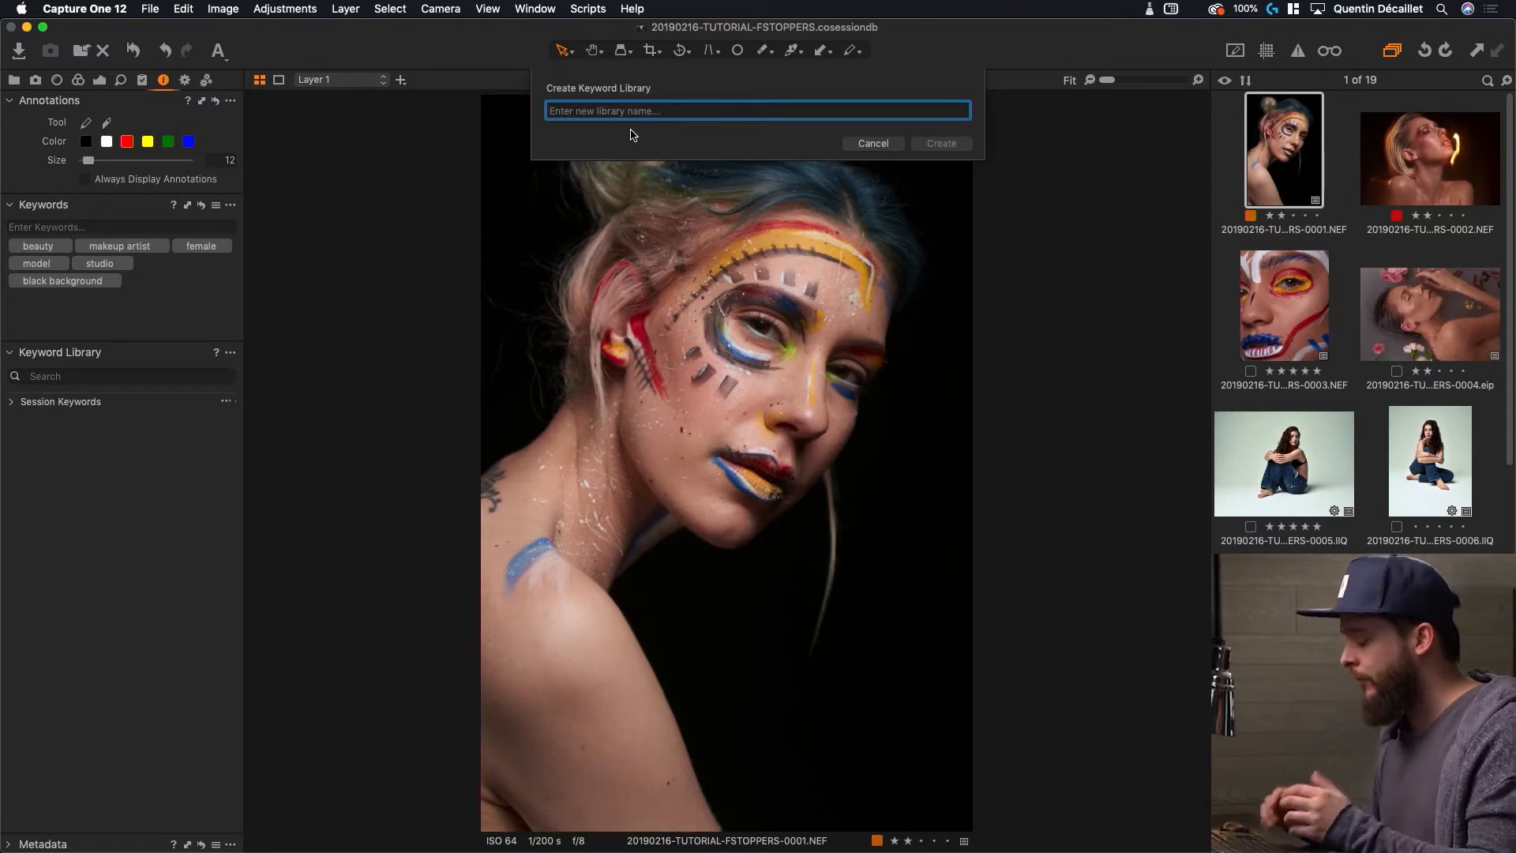
Create a keyword library named 'BEAUTY WORK'
{"action": "type", "text": "BEAUTY WORK"}
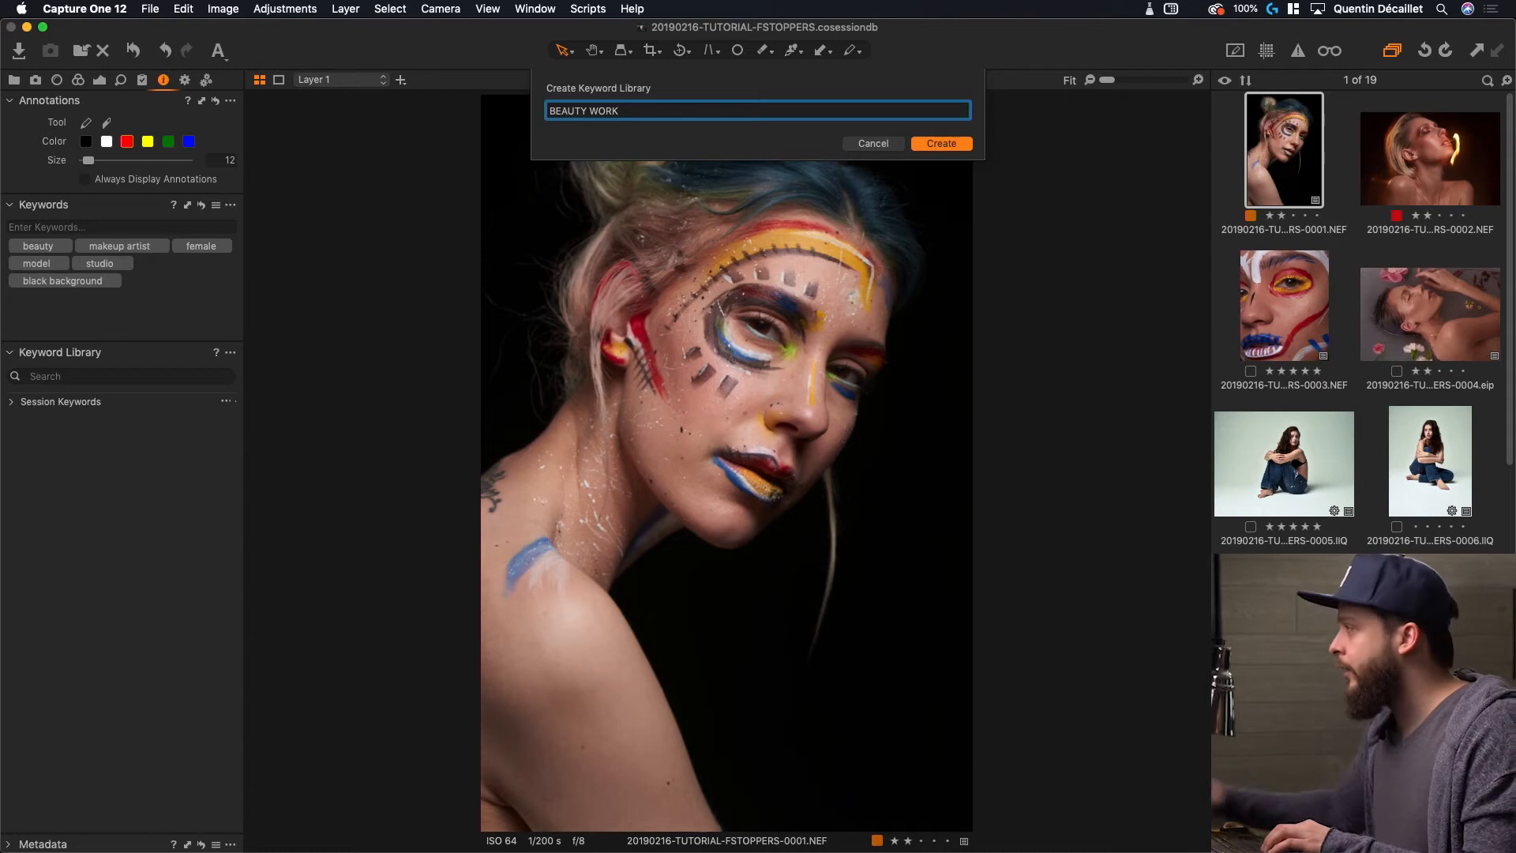
{"action": "left_click", "coordinate": [961, 143]}
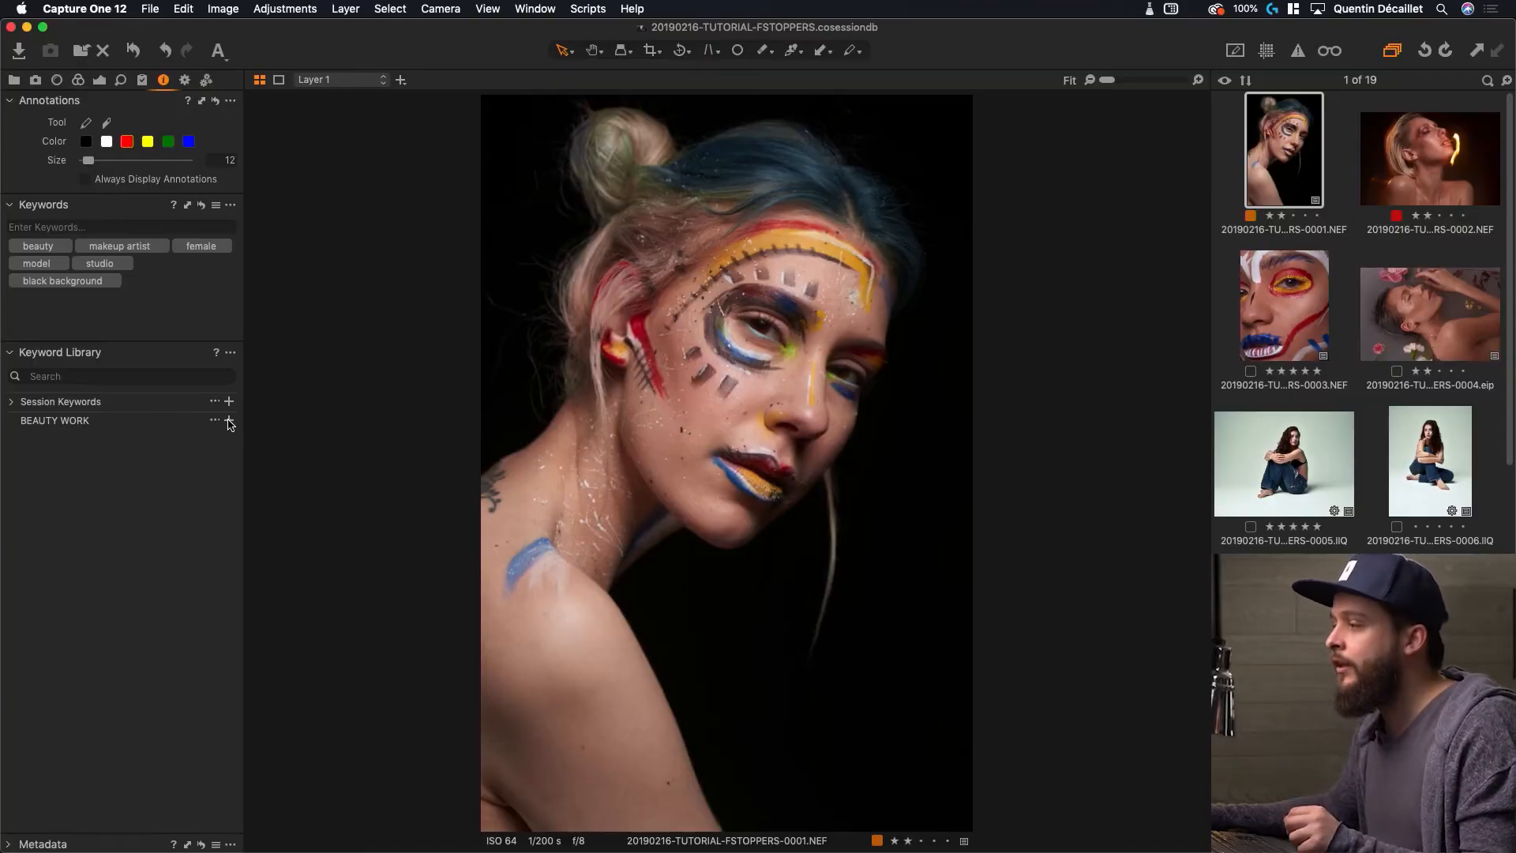
Add paint, colorful, female, model, studio, black background, seamless backdrop, single light, flash and strobe to BEAUTY WORK
{"action": "left_click", "coordinate": [229, 425]}
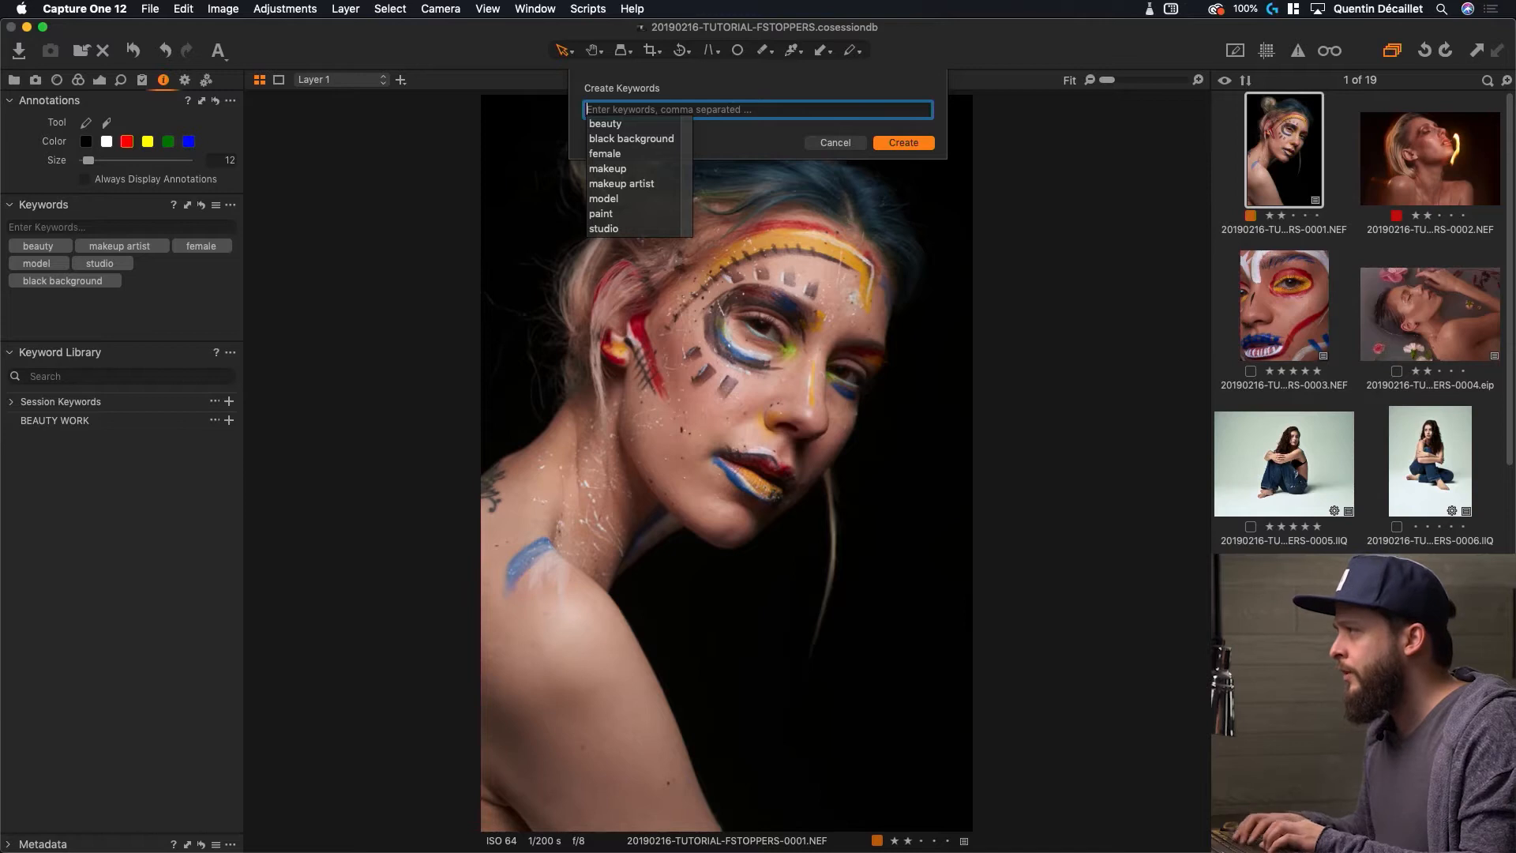
{"action": "type", "text": "paint,"}
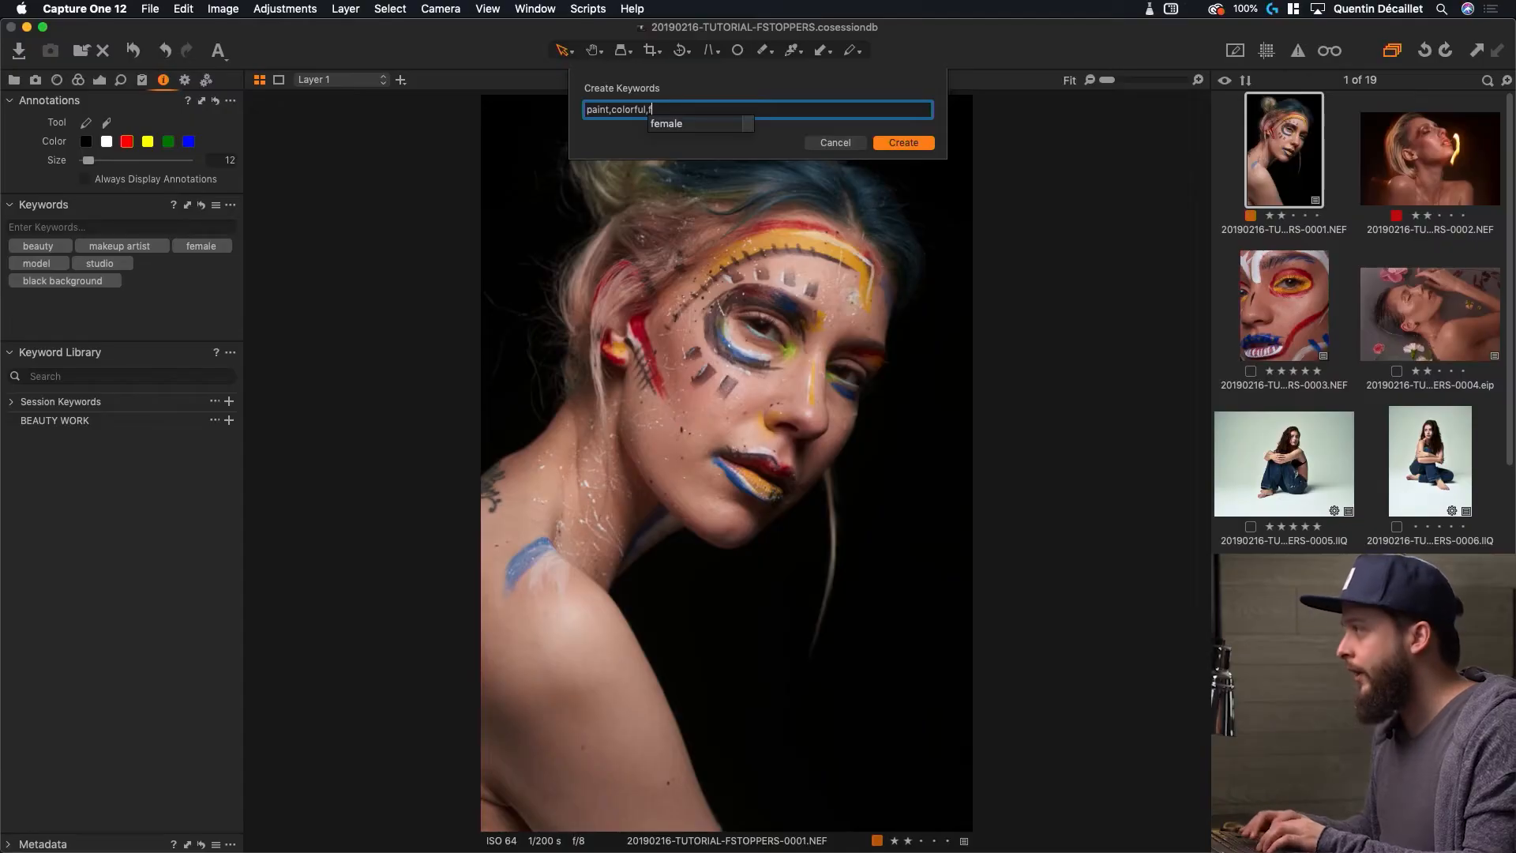
{"action": "type", "text": "em"}
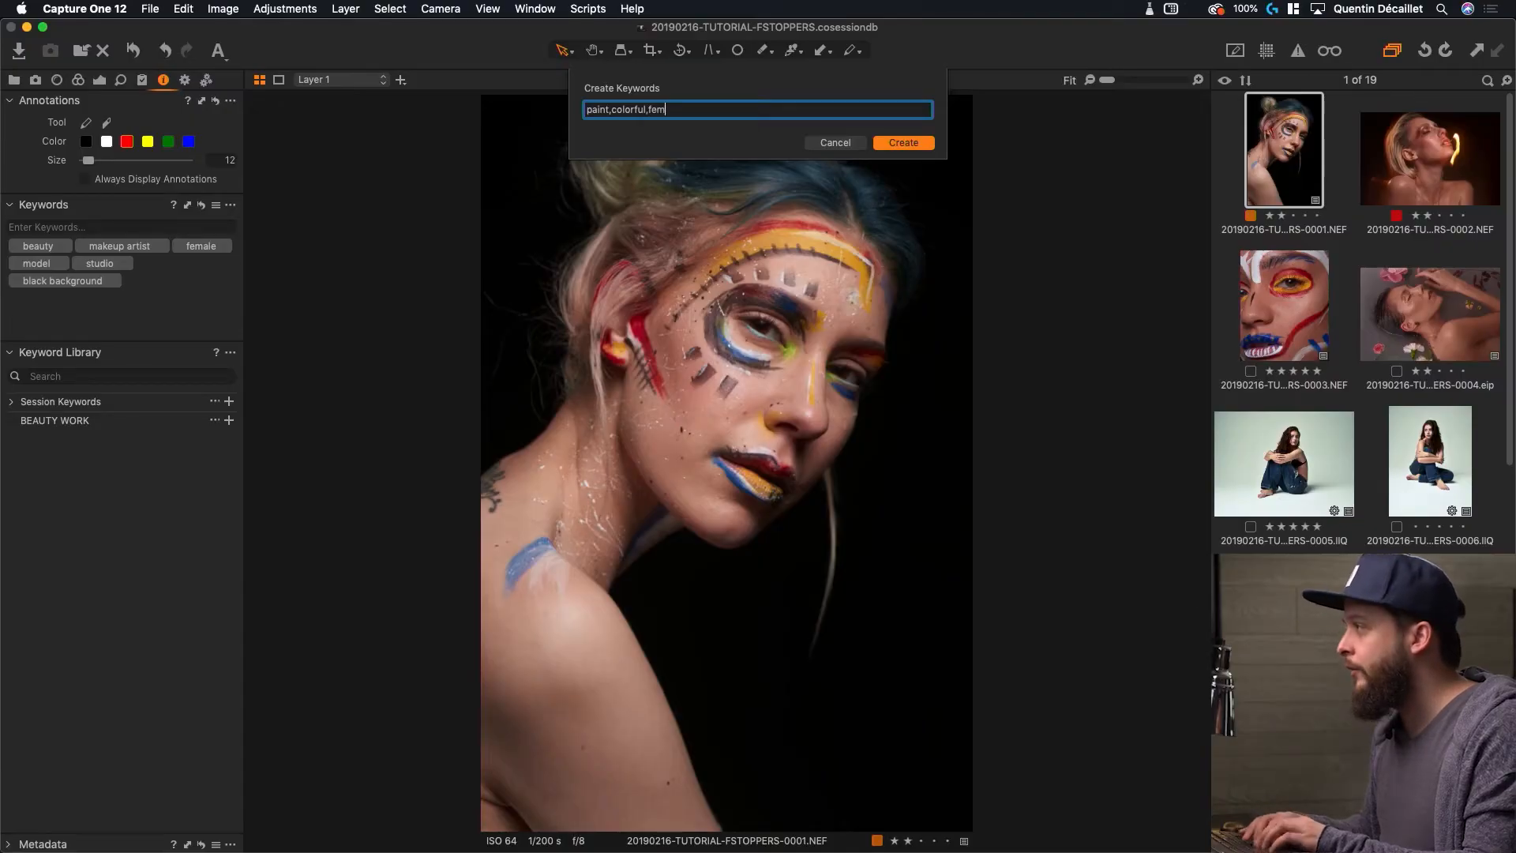
{"action": "type", "text": "ale,model,studio,"}
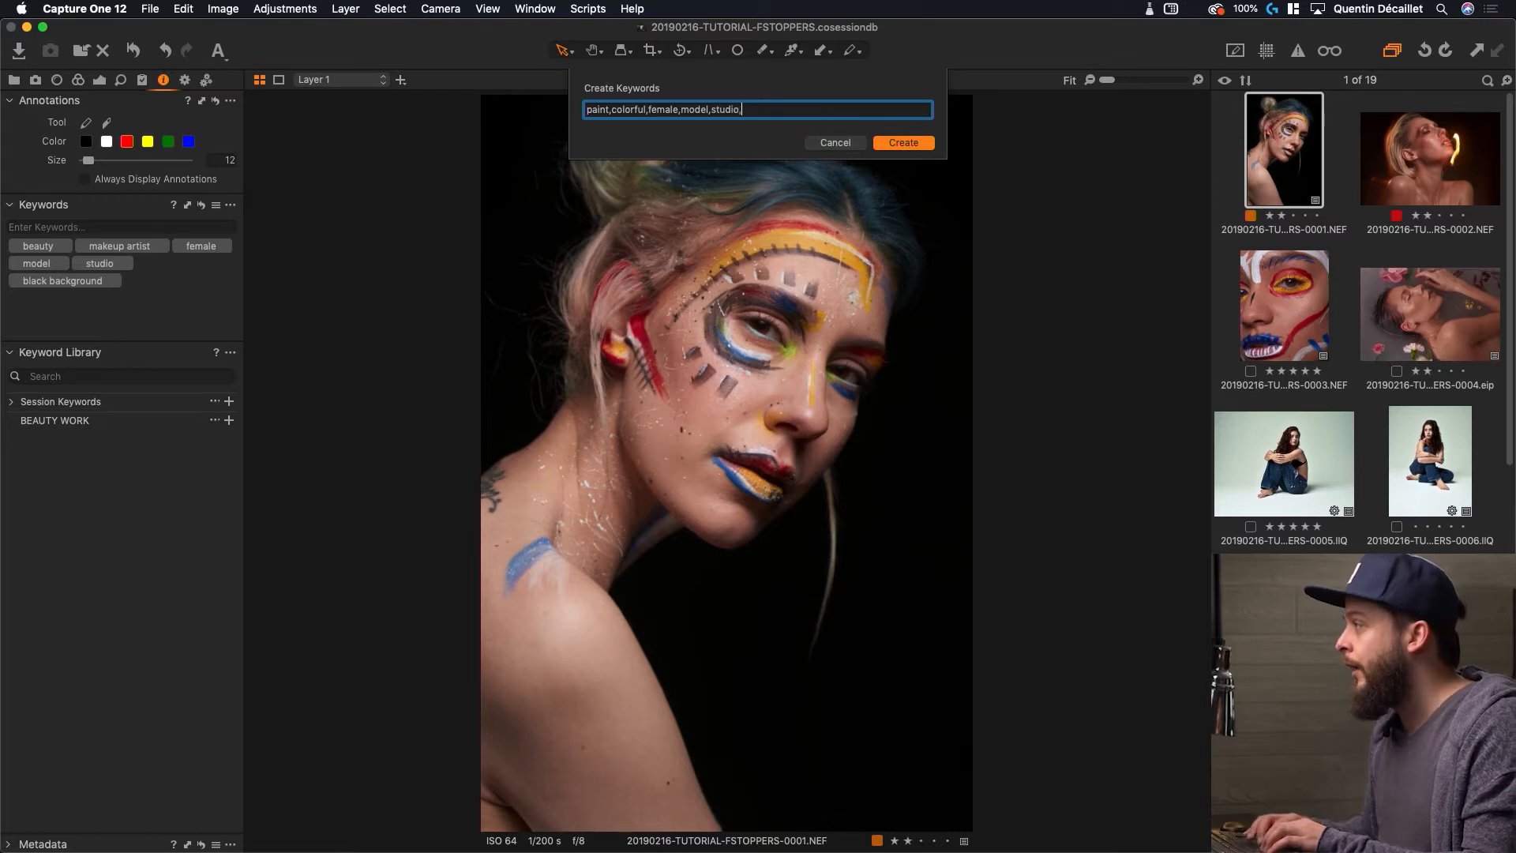
{"action": "type", "text": "black bac"}
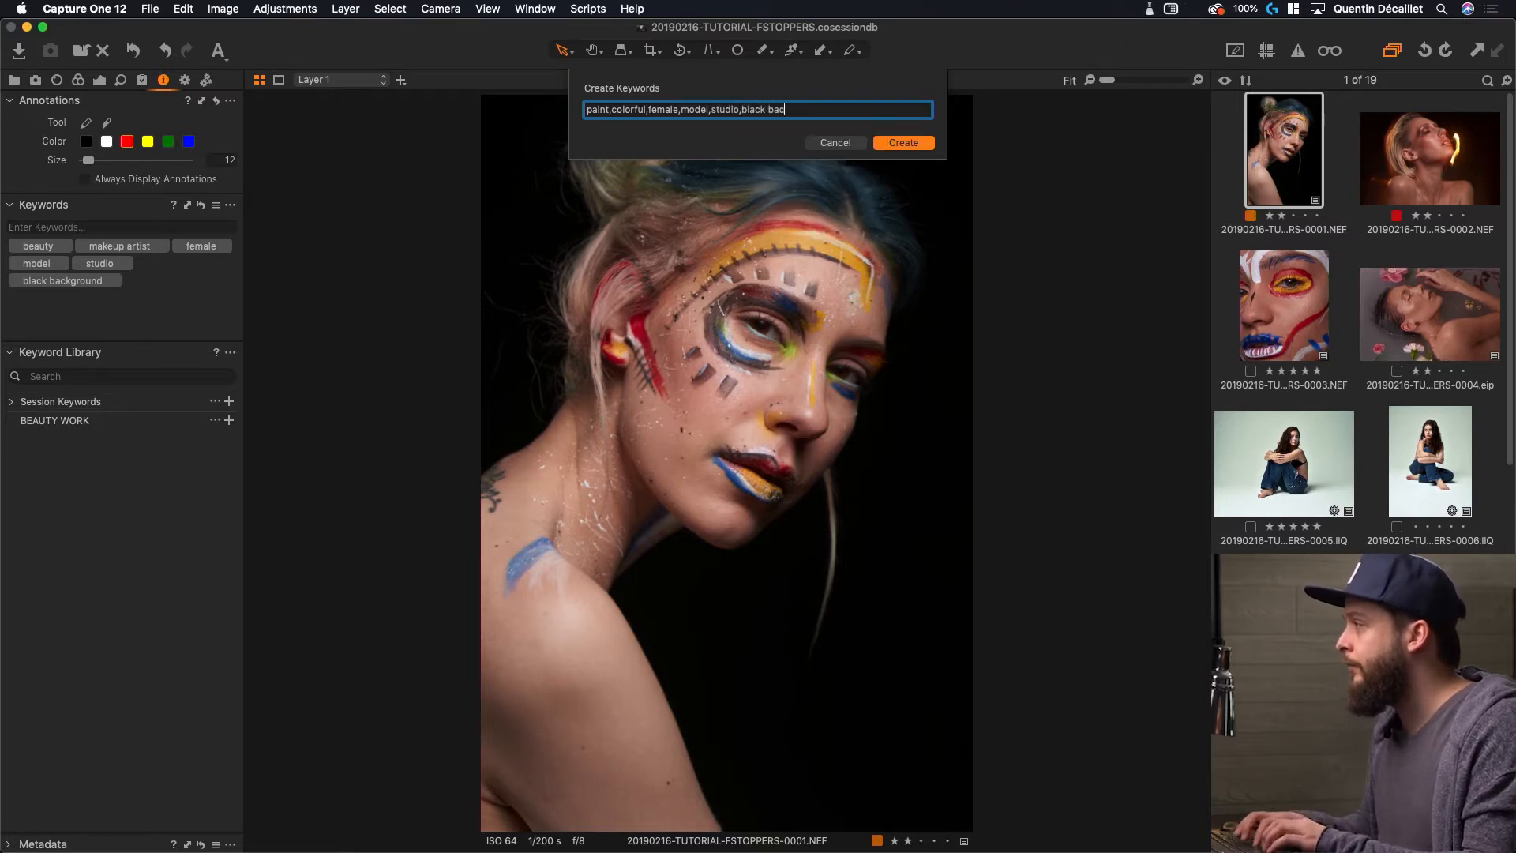
{"action": "type", "text": "kground,seamless backdrop,"}
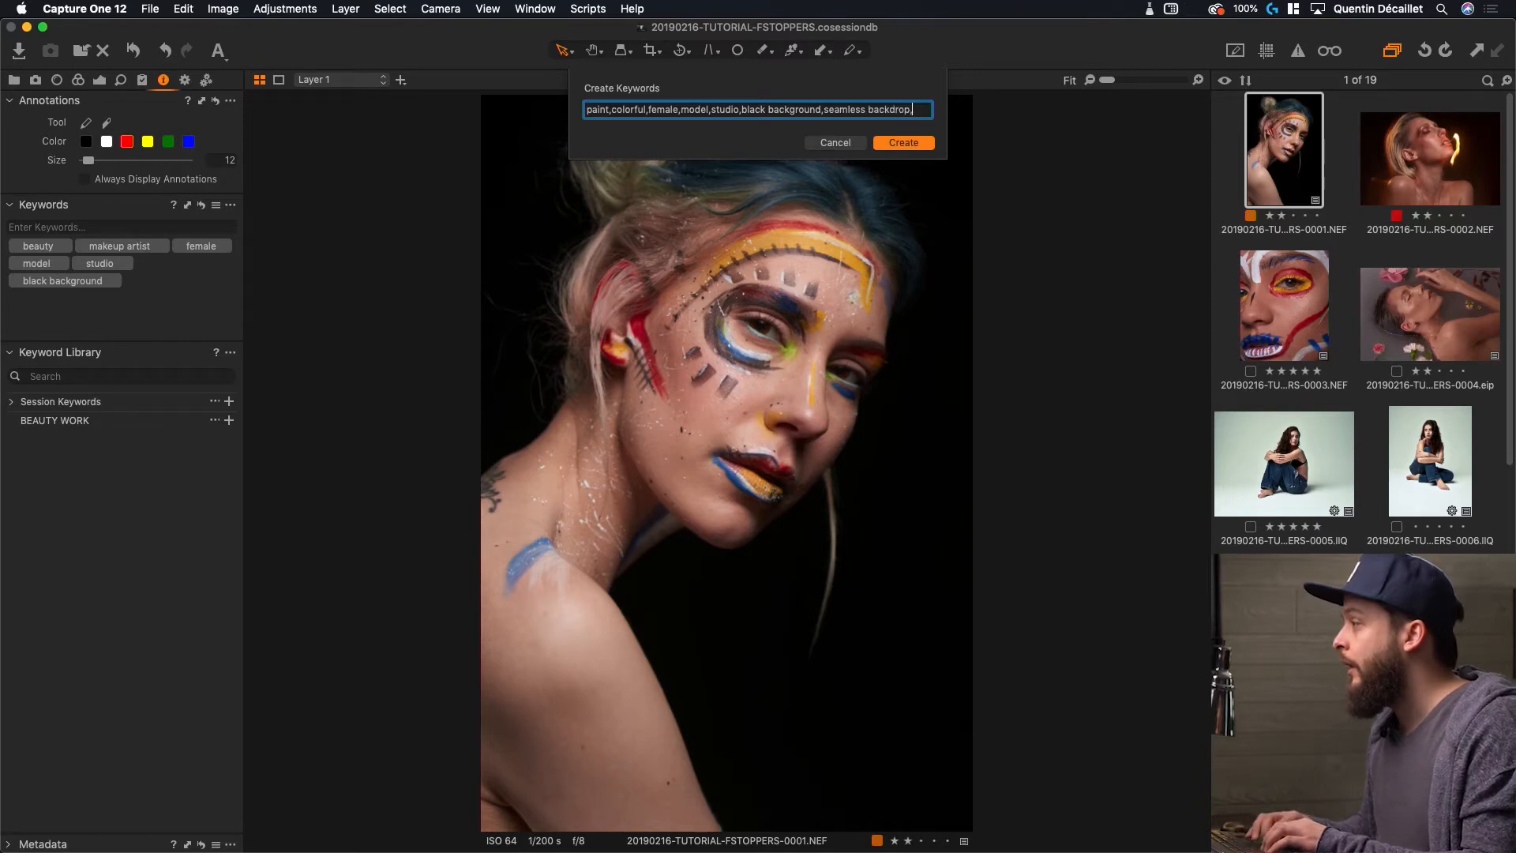
{"action": "type", "text": "s"}
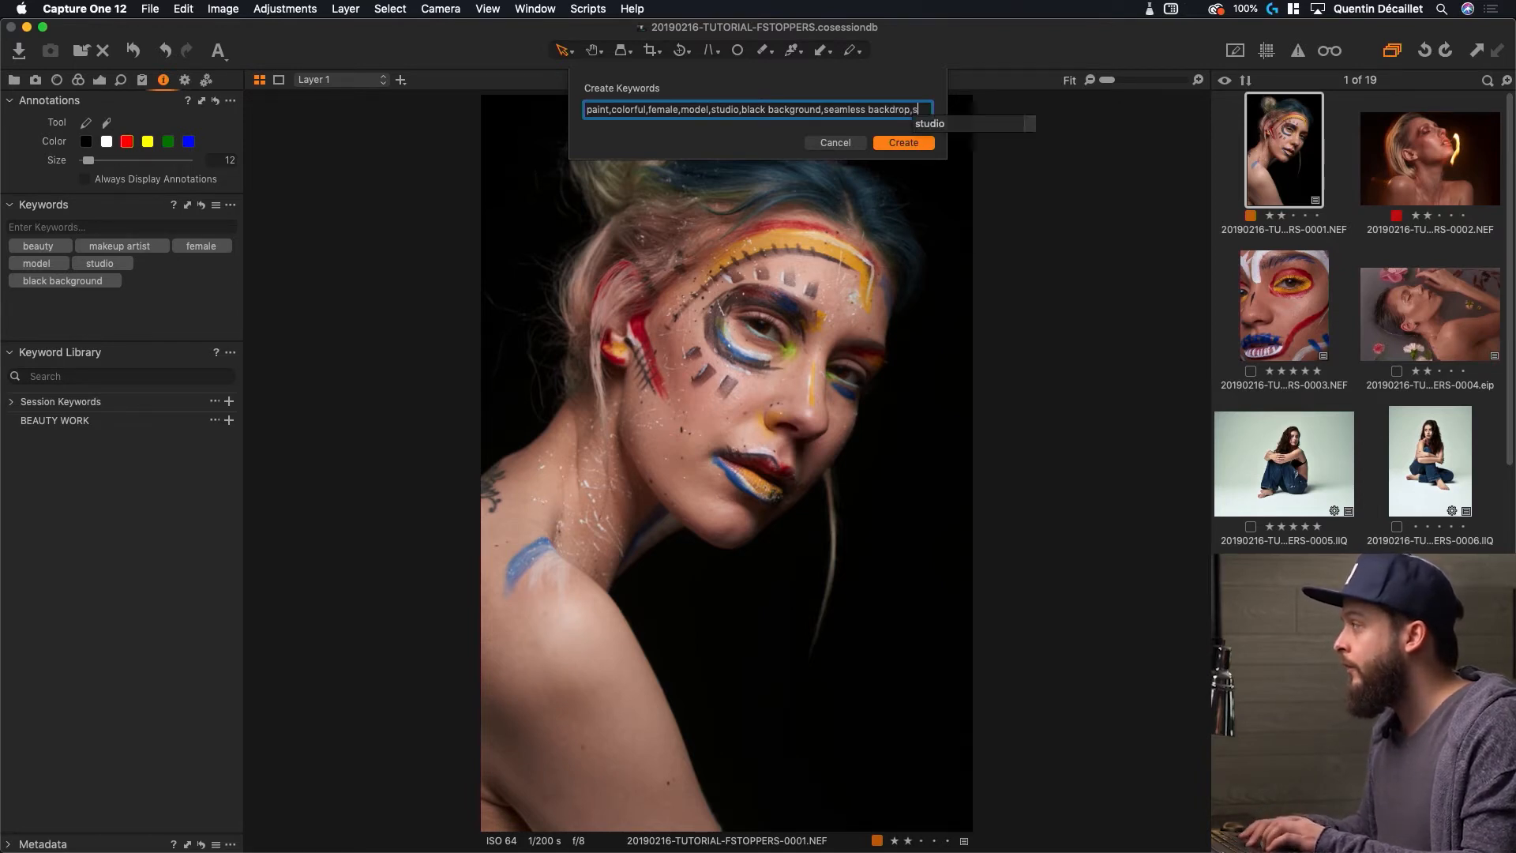
{"action": "type", "text": "ingle light,"}
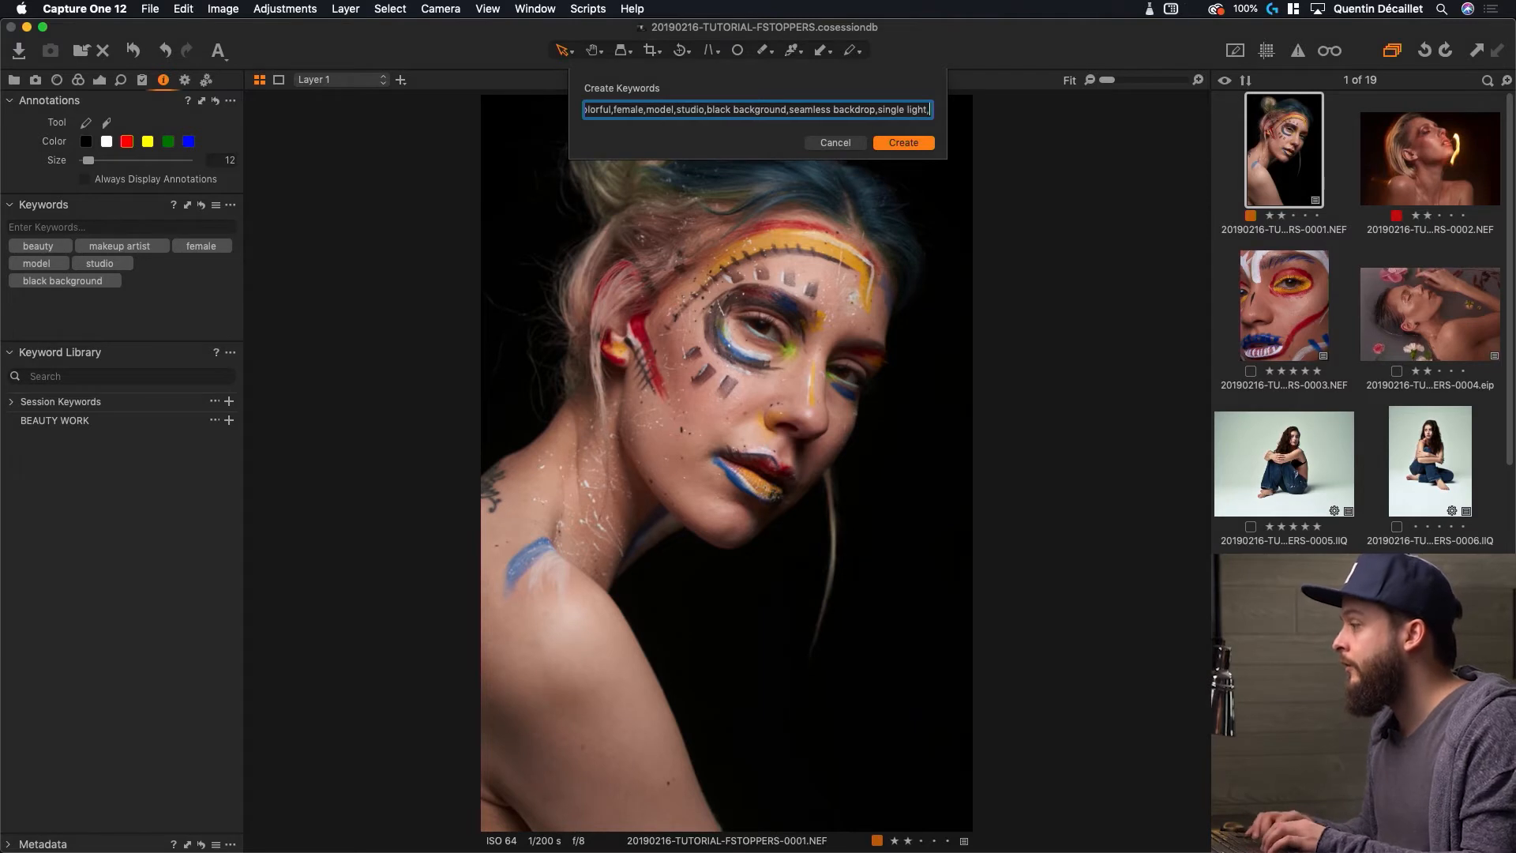
{"action": "type", "text": "flash,strobe,"}
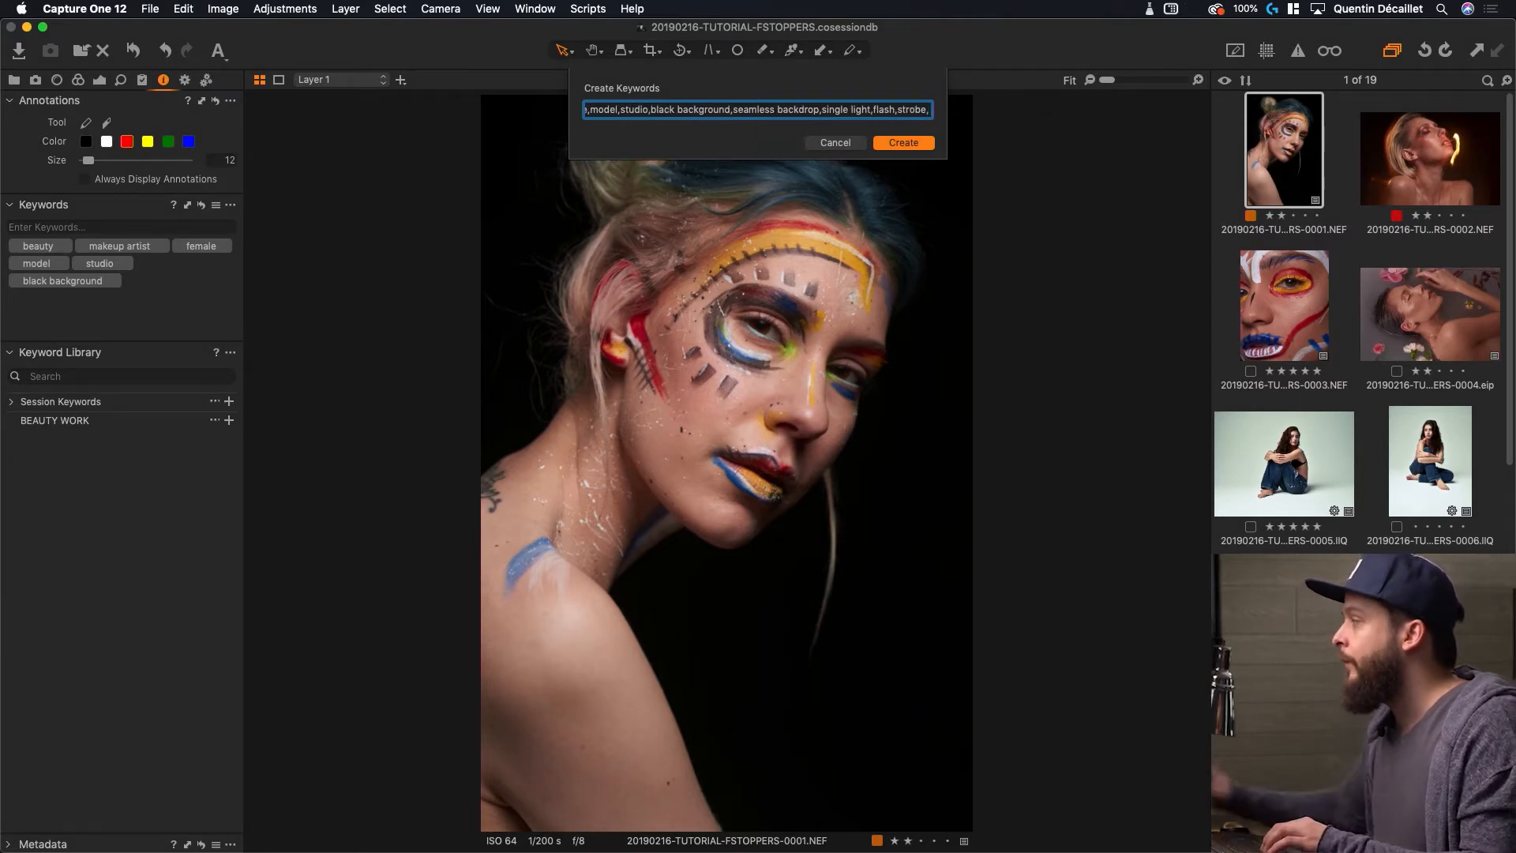
{"action": "key", "text": "BackSpace"}
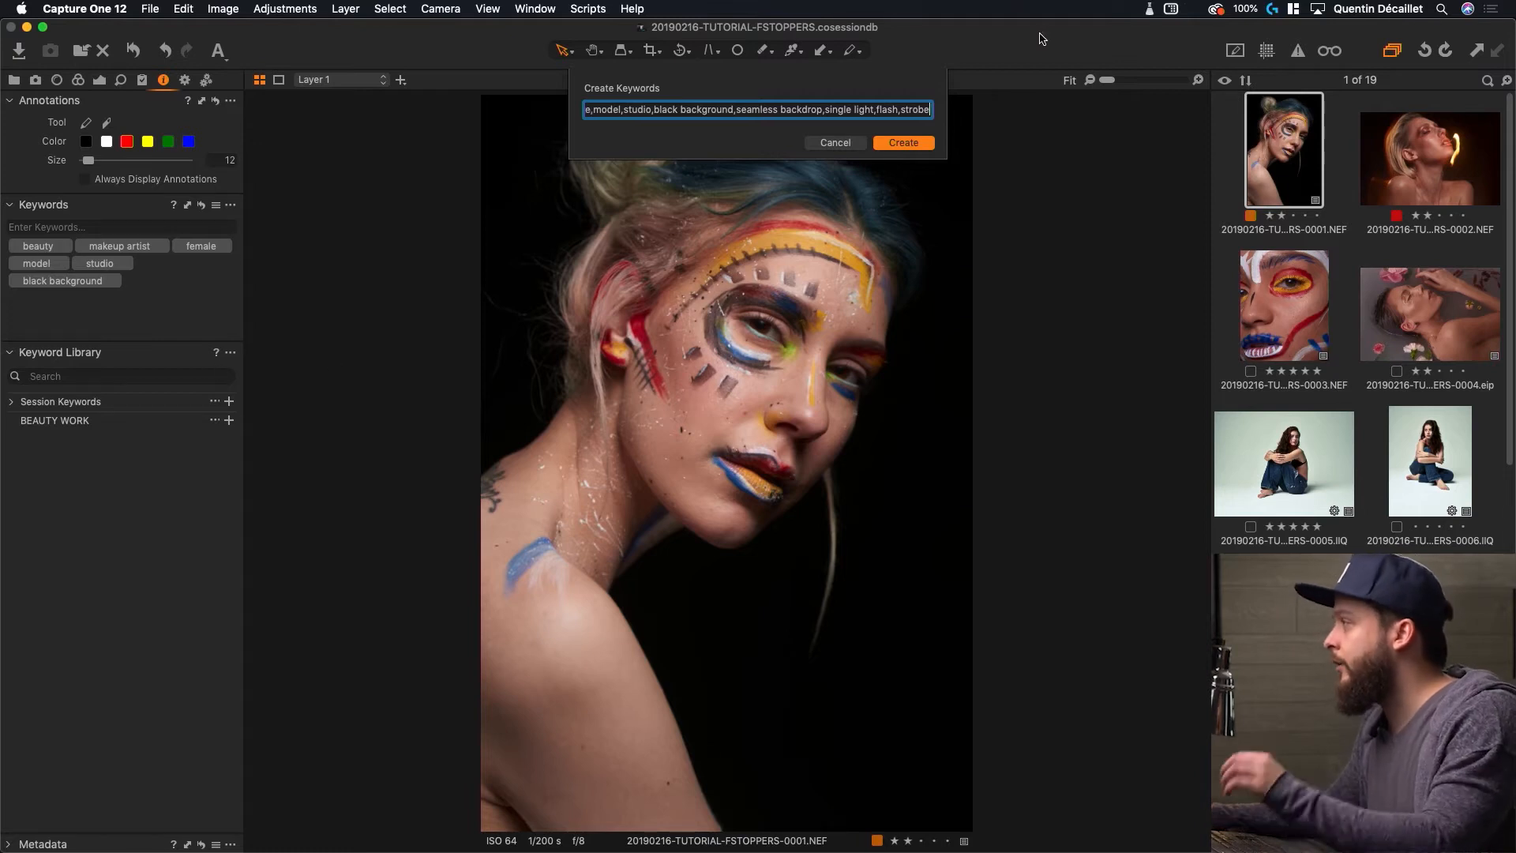
{"action": "left_click", "coordinate": [902, 142]}
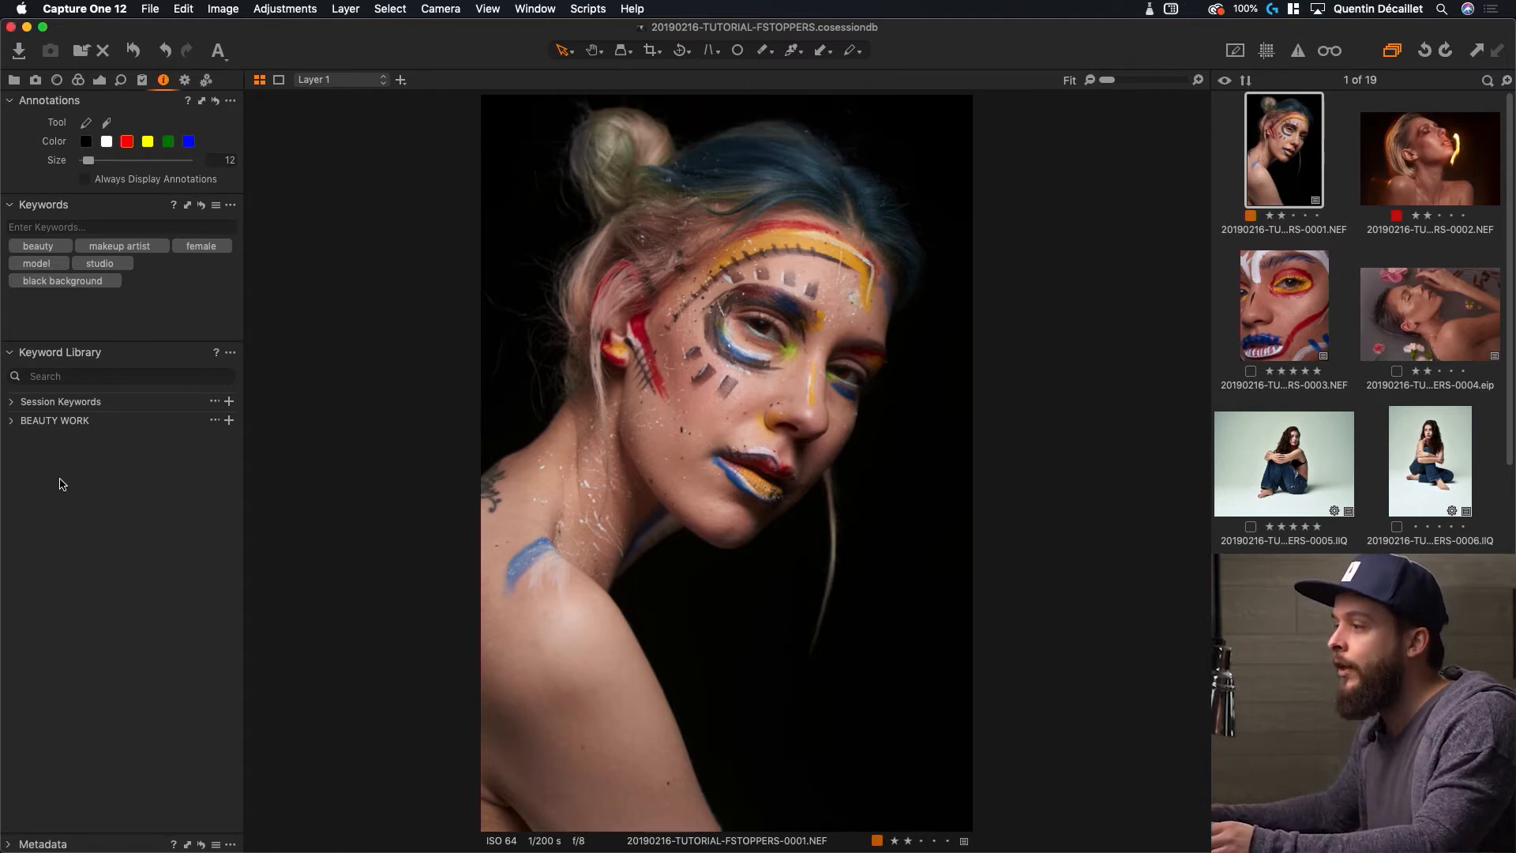
Expand the BEAUTY WORK library to list its keywords
{"action": "left_click", "coordinate": [12, 421]}
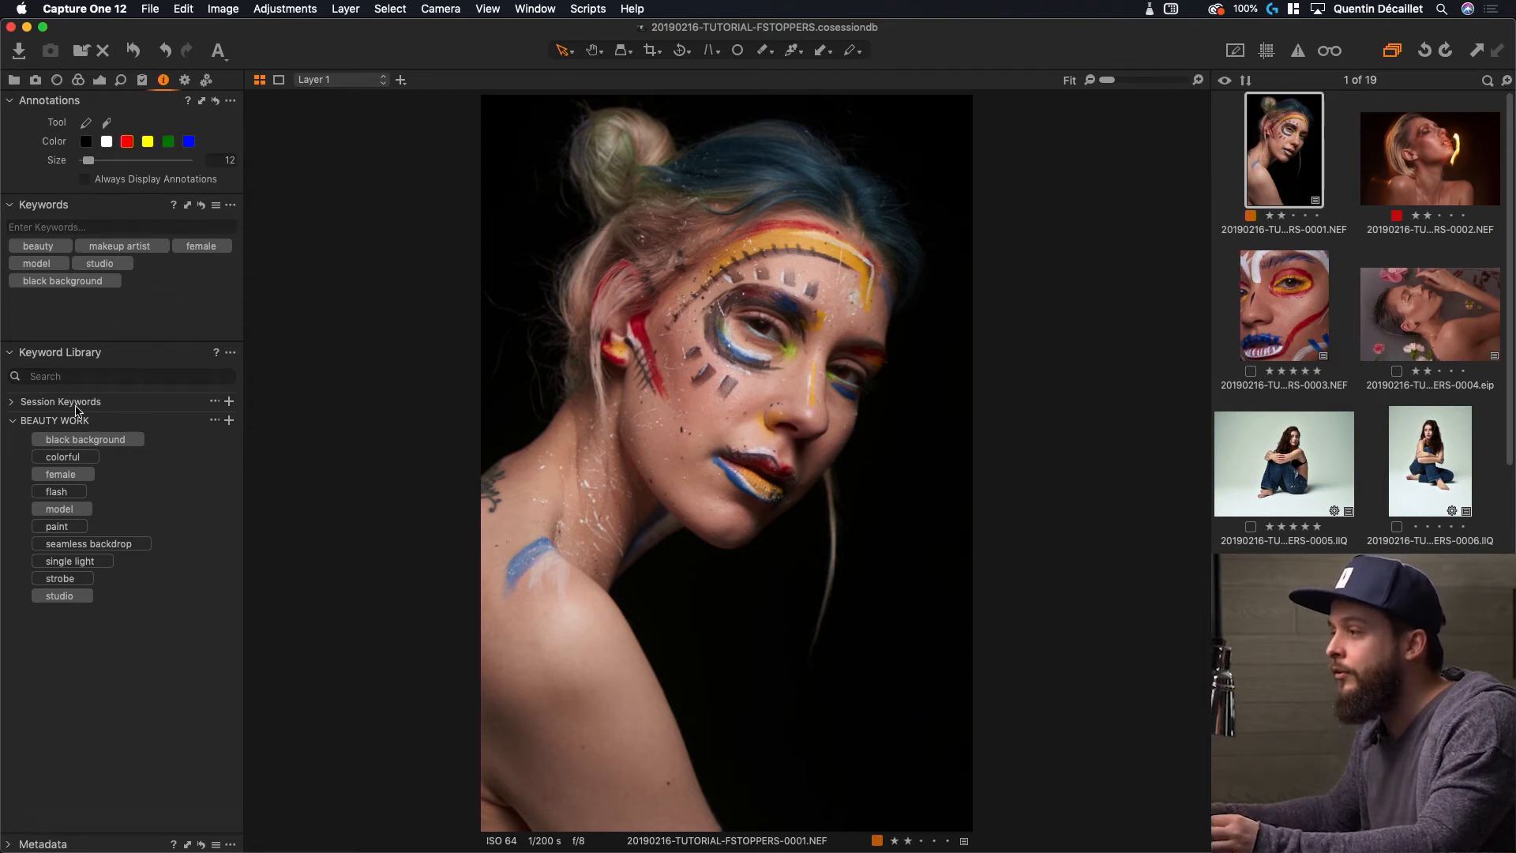
Tag the portrait with seamless backdrop, single light, strobe, paint, flash and colorful
{"action": "left_click", "coordinate": [57, 545]}
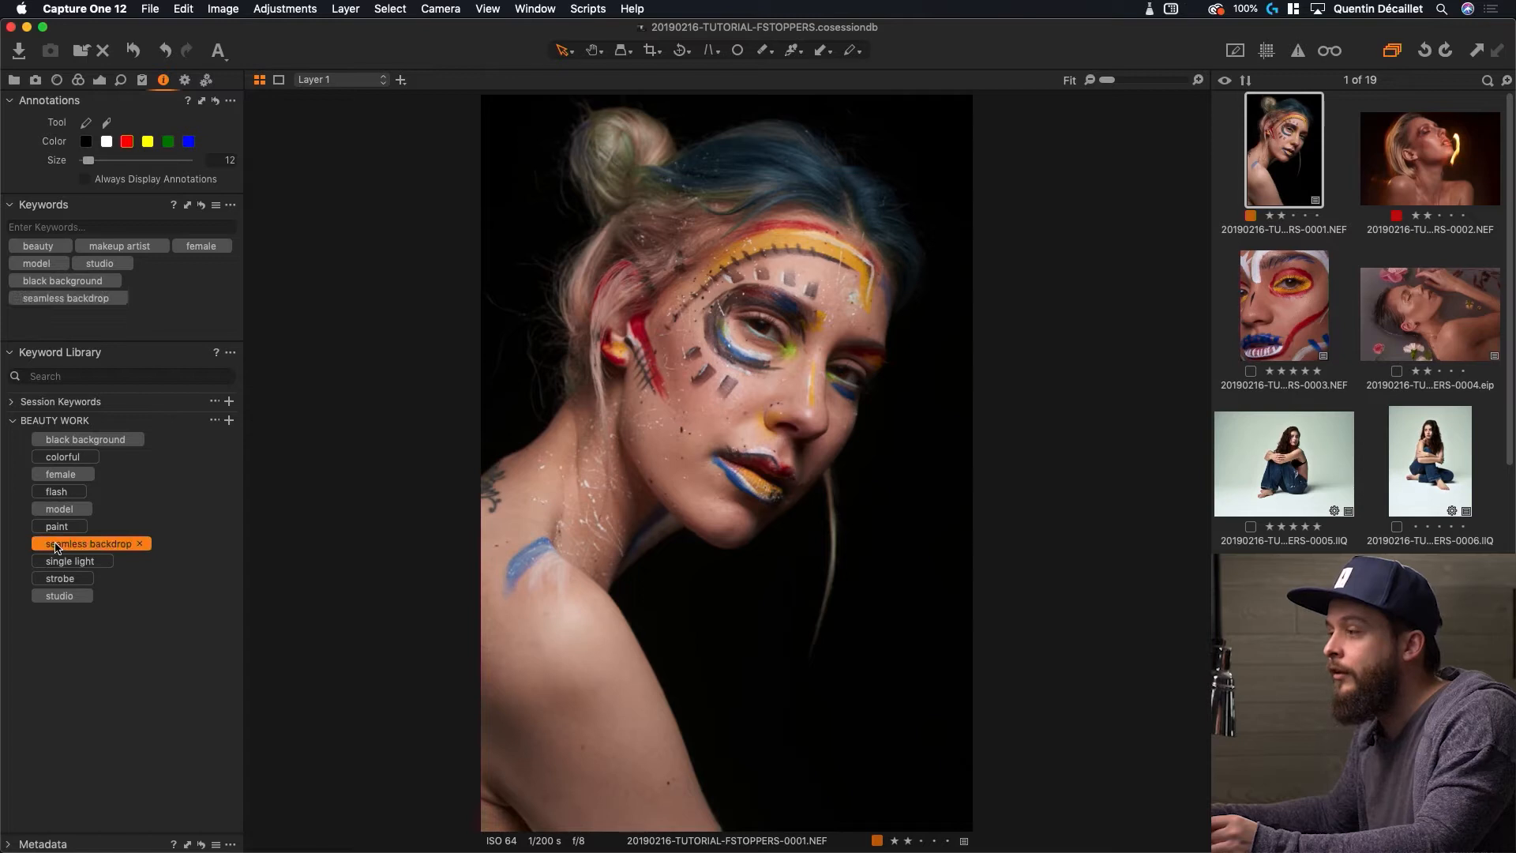
{"action": "left_click", "coordinate": [57, 562]}
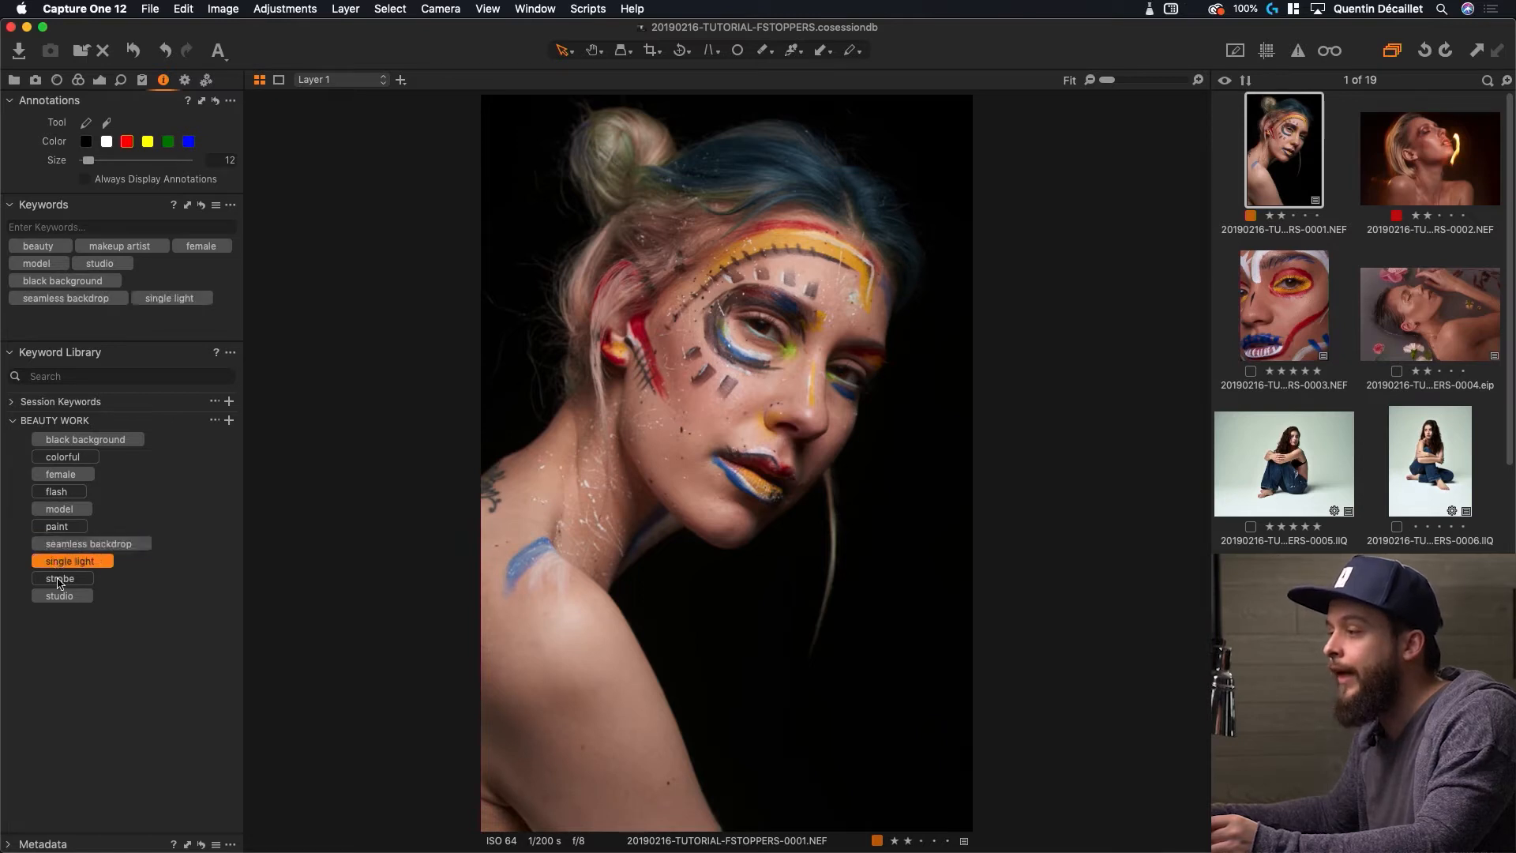
{"action": "left_click", "coordinate": [59, 580]}
{"action": "left_click", "coordinate": [58, 528]}
{"action": "left_click", "coordinate": [57, 491]}
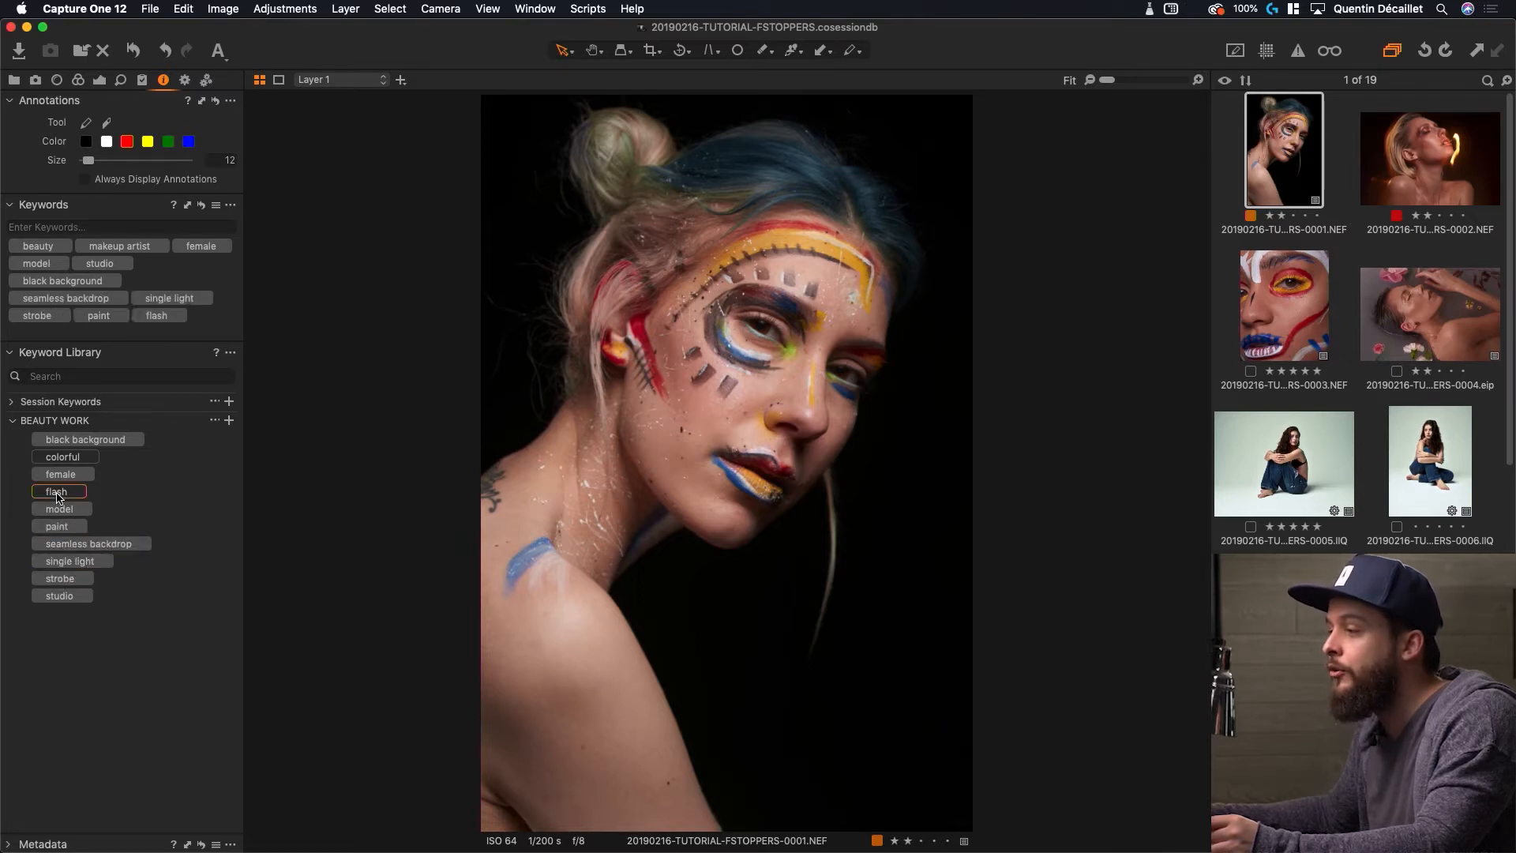
{"action": "left_click", "coordinate": [63, 458]}
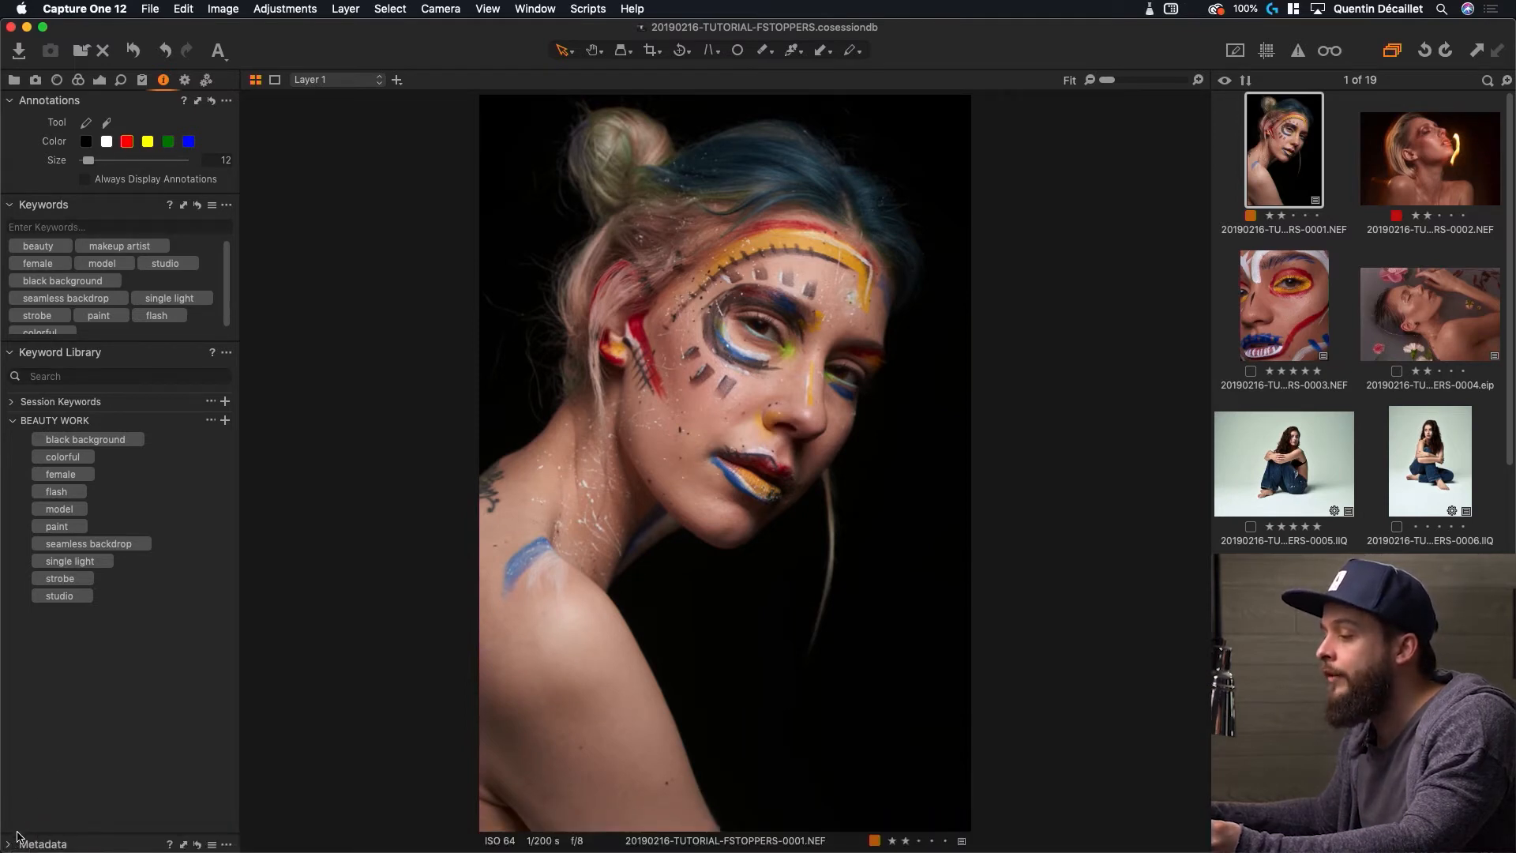
Collapse the Keywords and Keyword Library tools, expand Metadata and scroll to IPTC - Contact
{"action": "left_click", "coordinate": [10, 205]}
{"action": "left_click", "coordinate": [11, 227]}
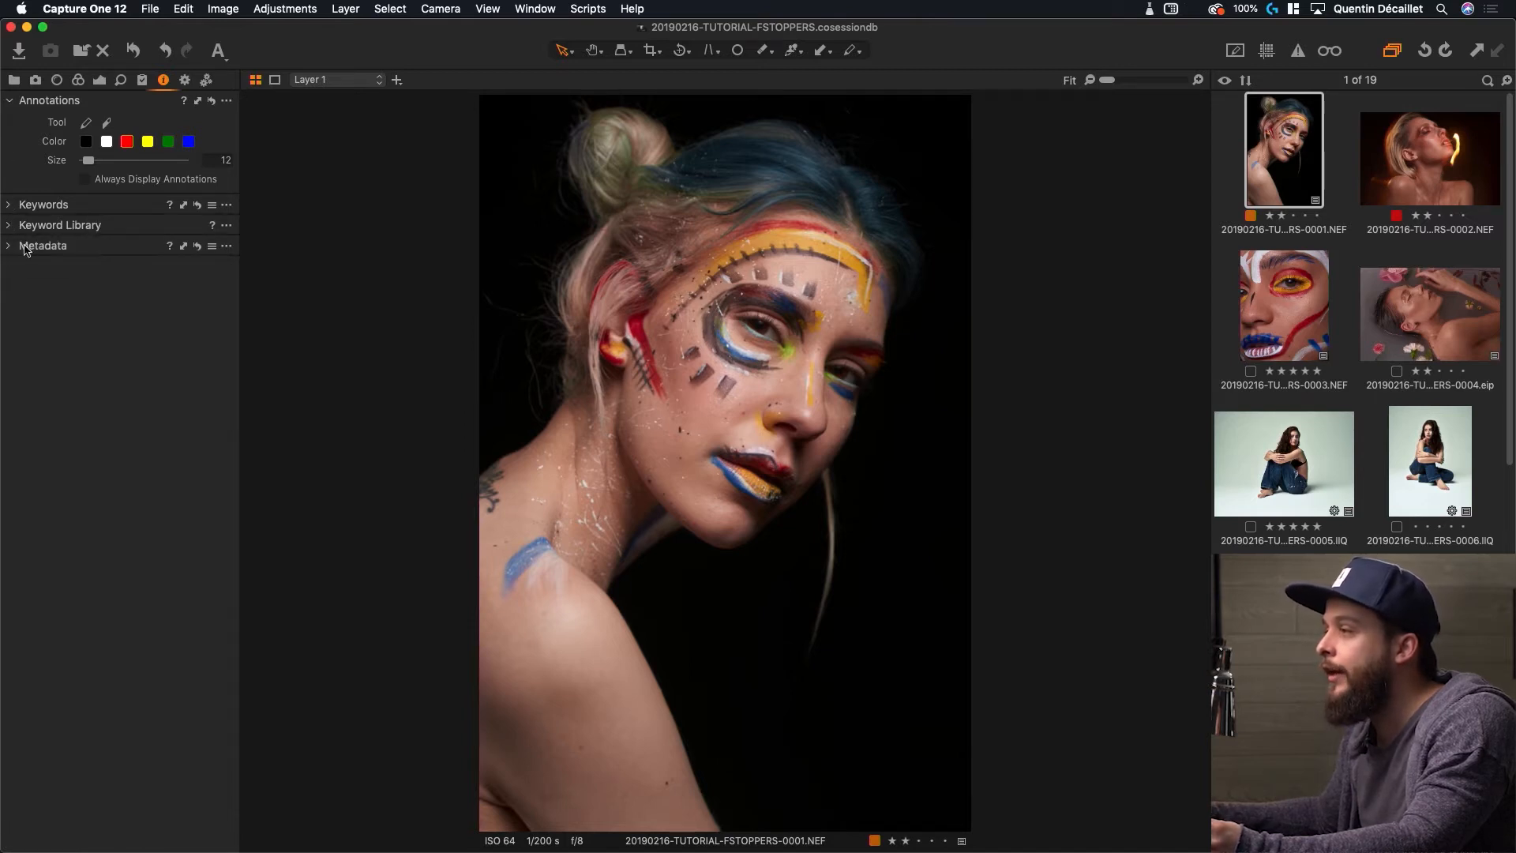
{"action": "left_click", "coordinate": [7, 248]}
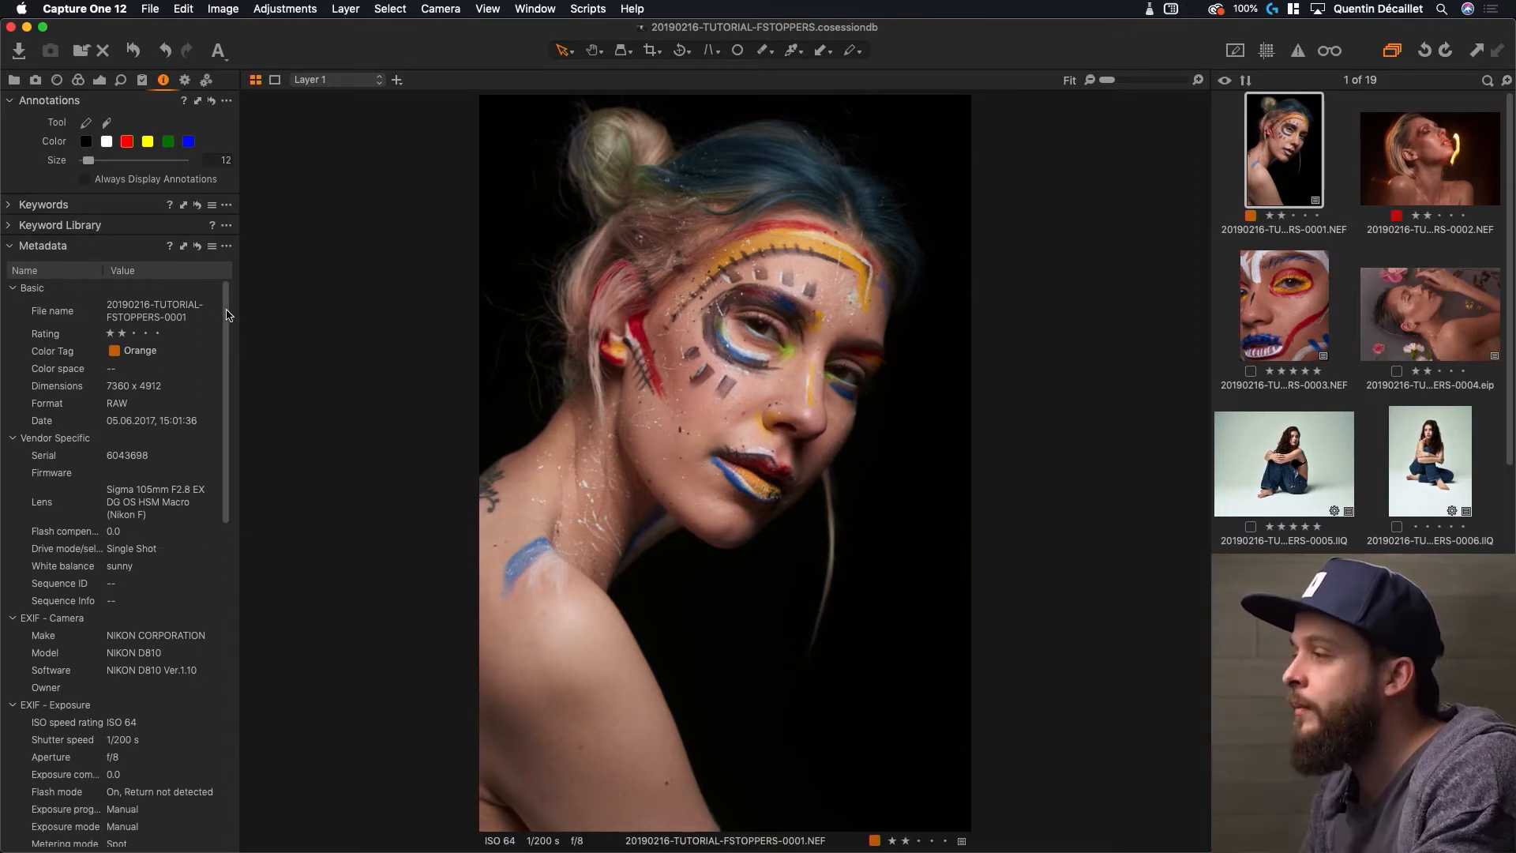
{"action": "left_click_drag", "start_coordinate": [228, 314], "coordinate": [225, 331]}
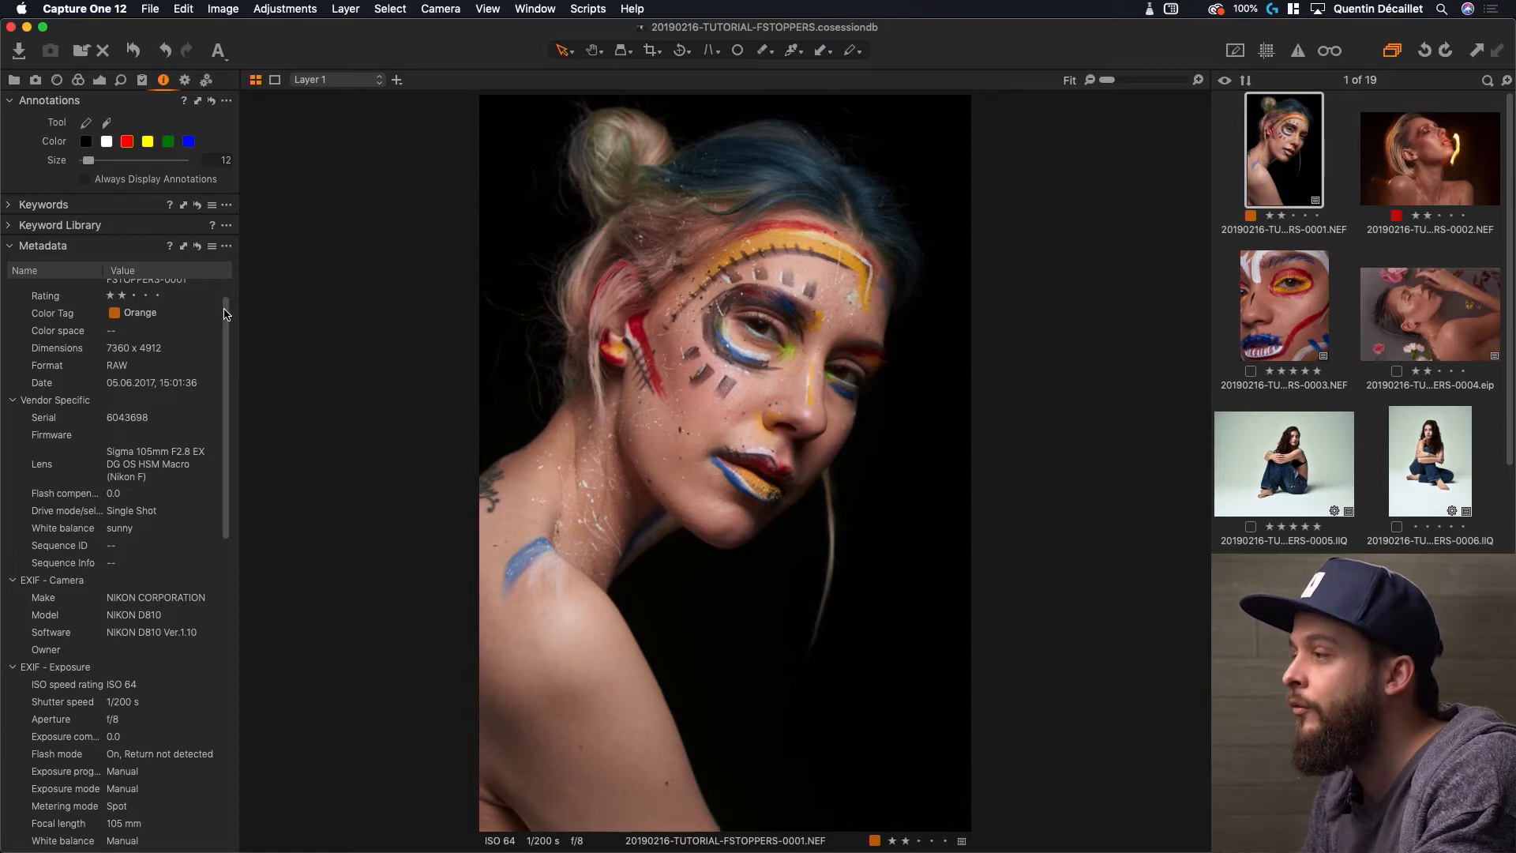
{"action": "left_click_drag", "start_coordinate": [226, 314], "coordinate": [226, 577]}
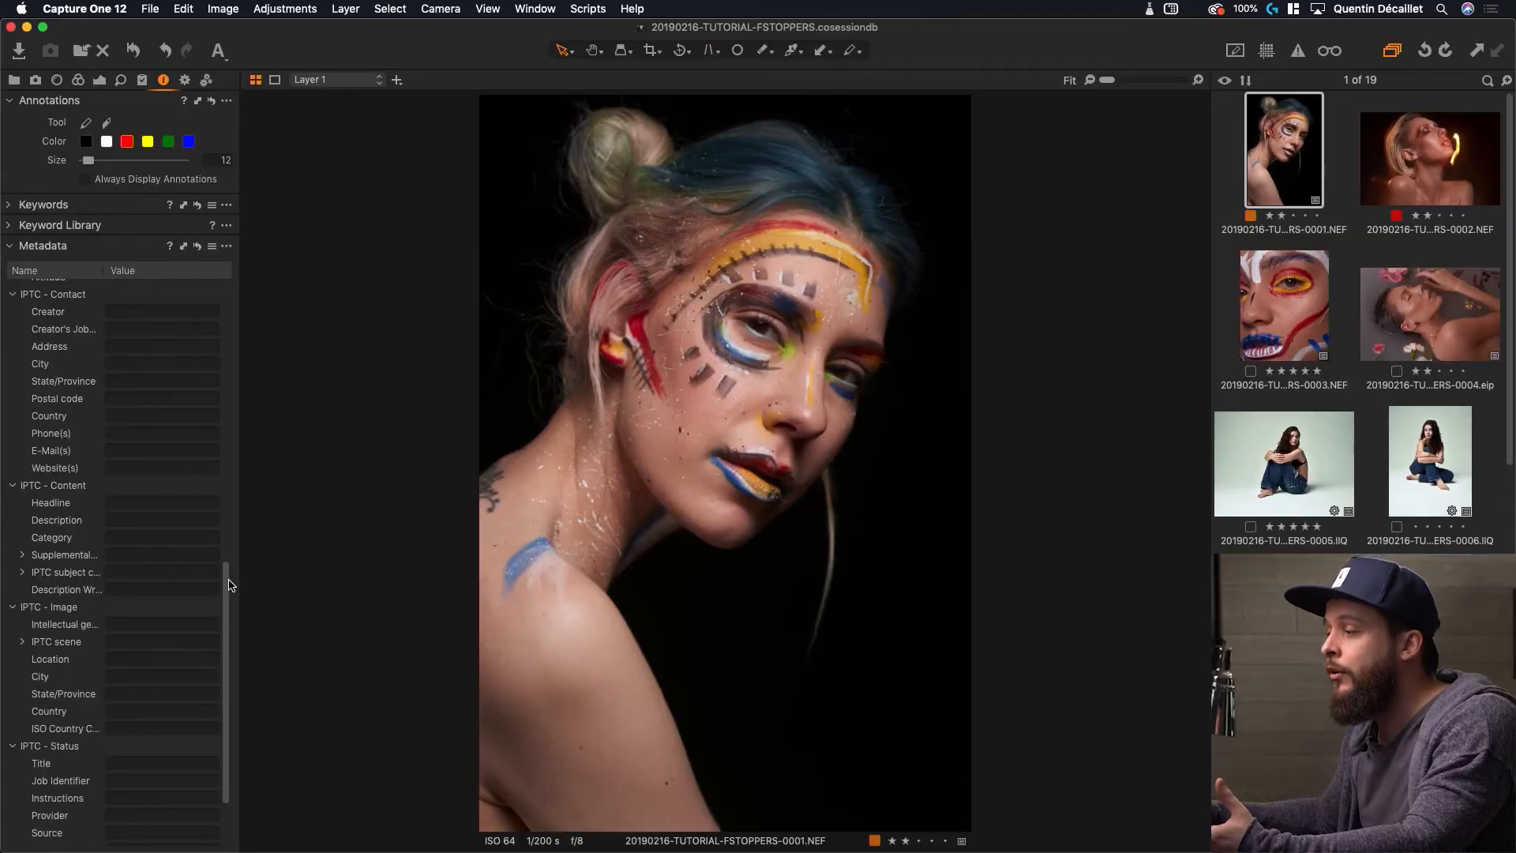
{"action": "left_click_drag", "start_coordinate": [226, 585], "coordinate": [227, 631]}
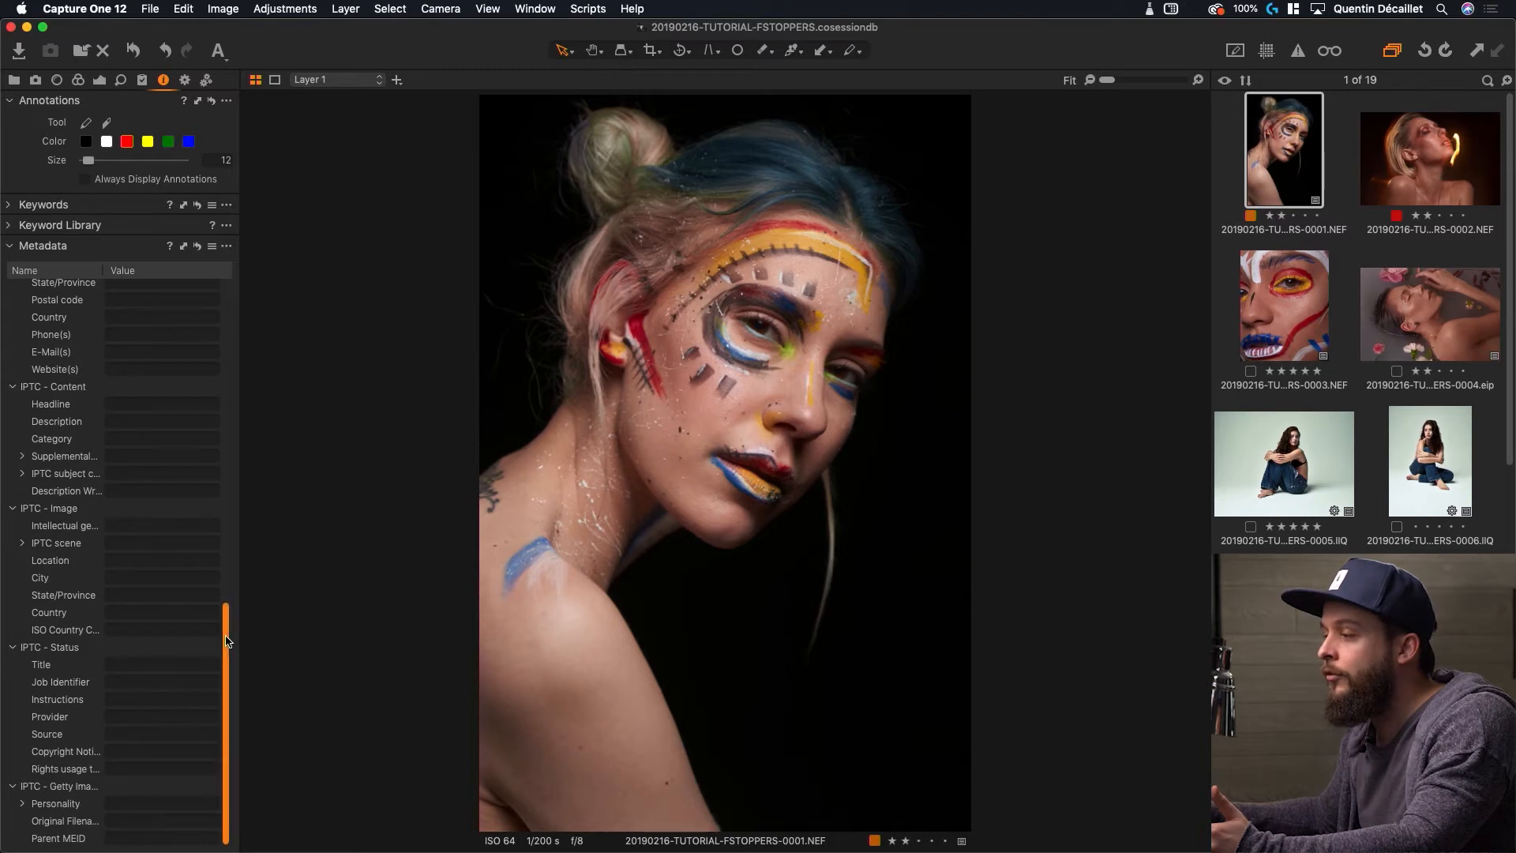
{"action": "left_click_drag", "start_coordinate": [227, 640], "coordinate": [232, 566]}
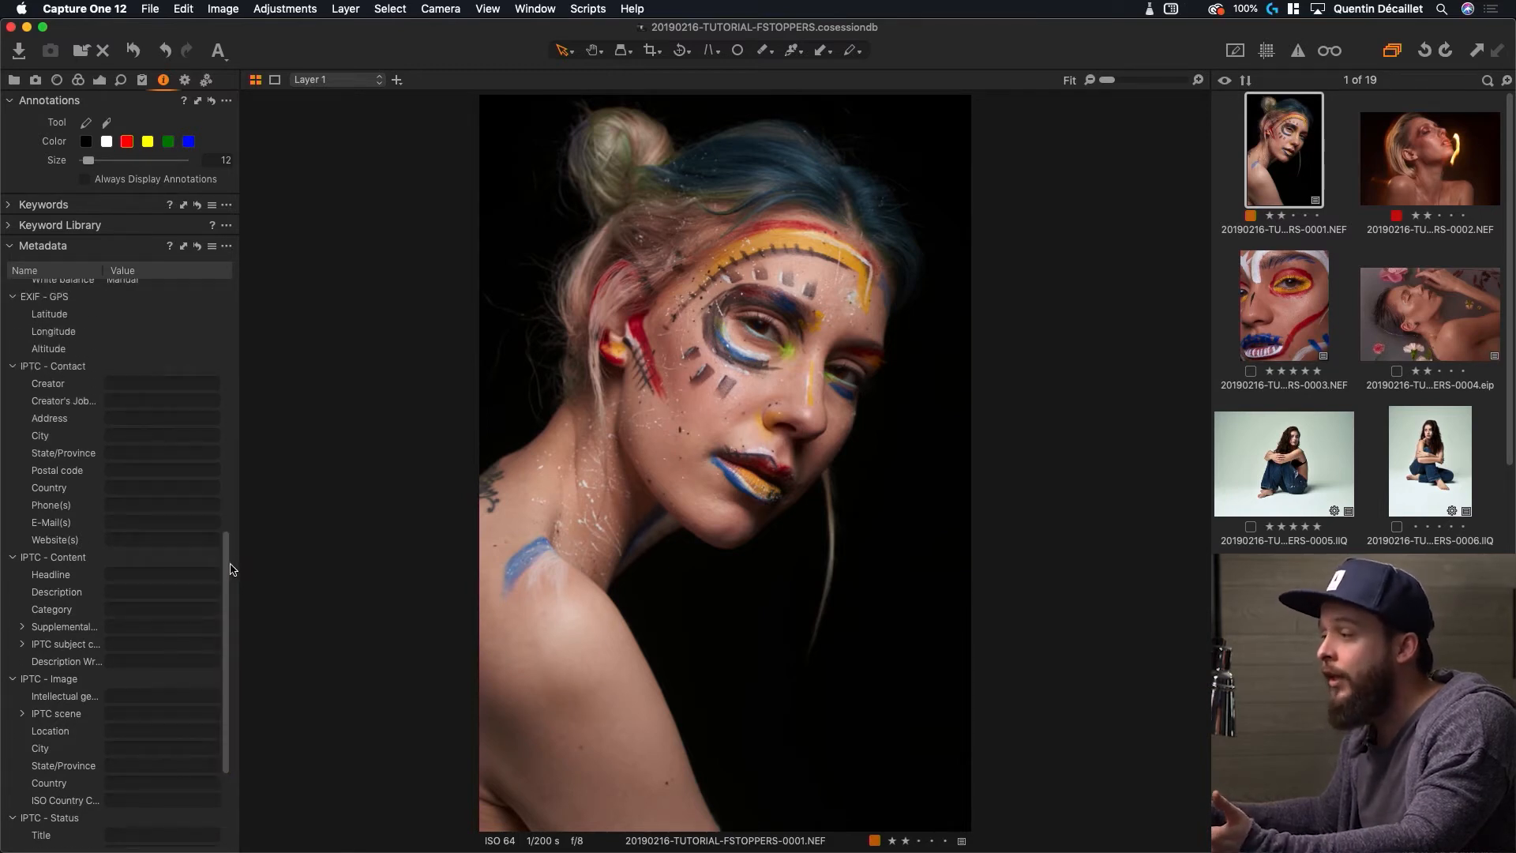
{"action": "scroll", "coordinate": [227, 560], "scroll_direction": "up", "scroll_amount": 1}
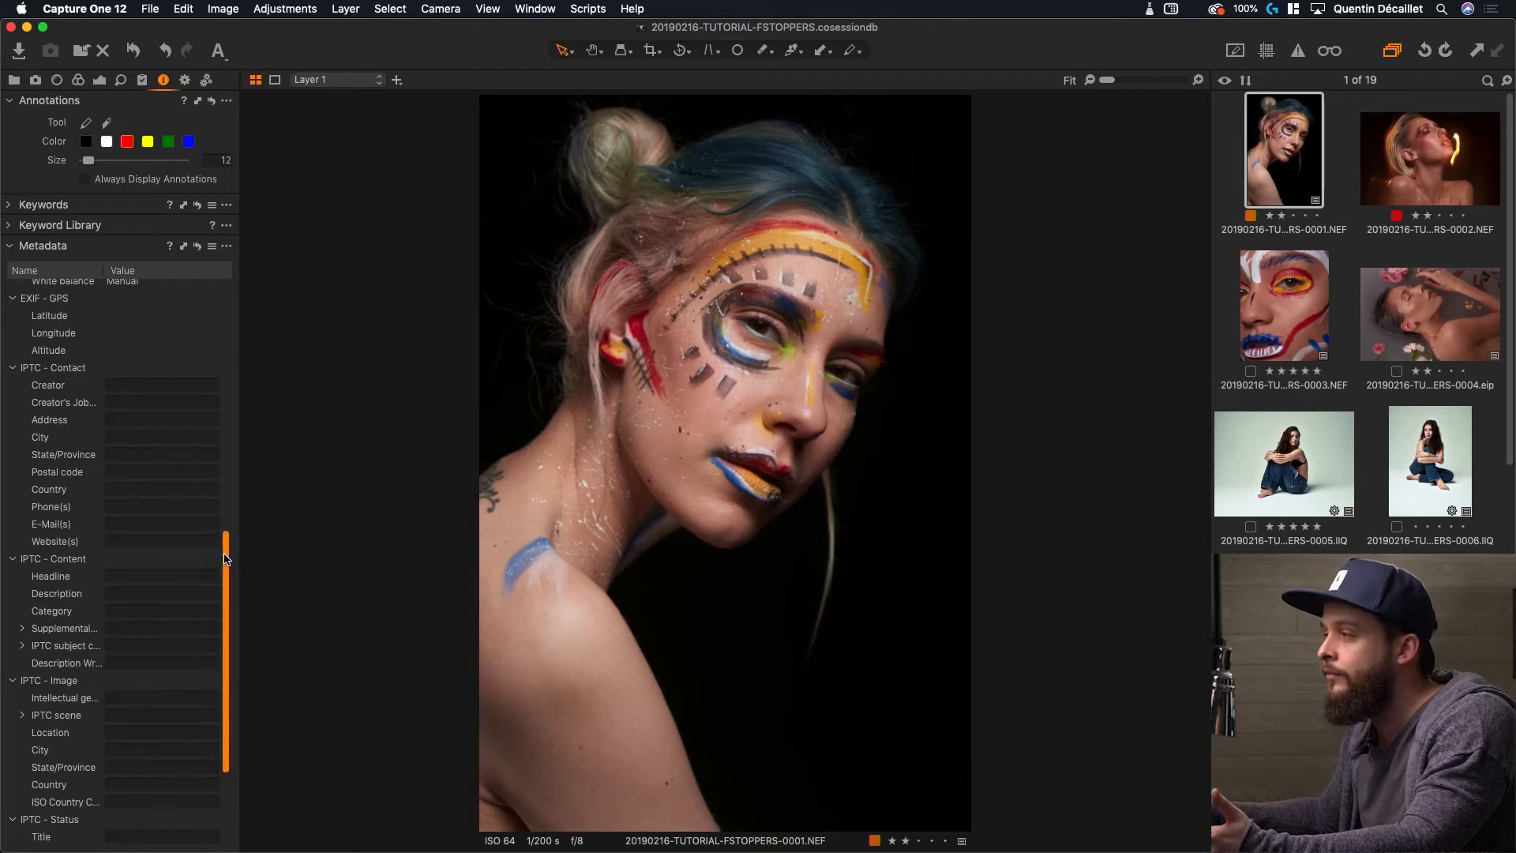
Enter the photographer's name as Creator and 'Photographer' as the job title
{"action": "left_click", "coordinate": [143, 398]}
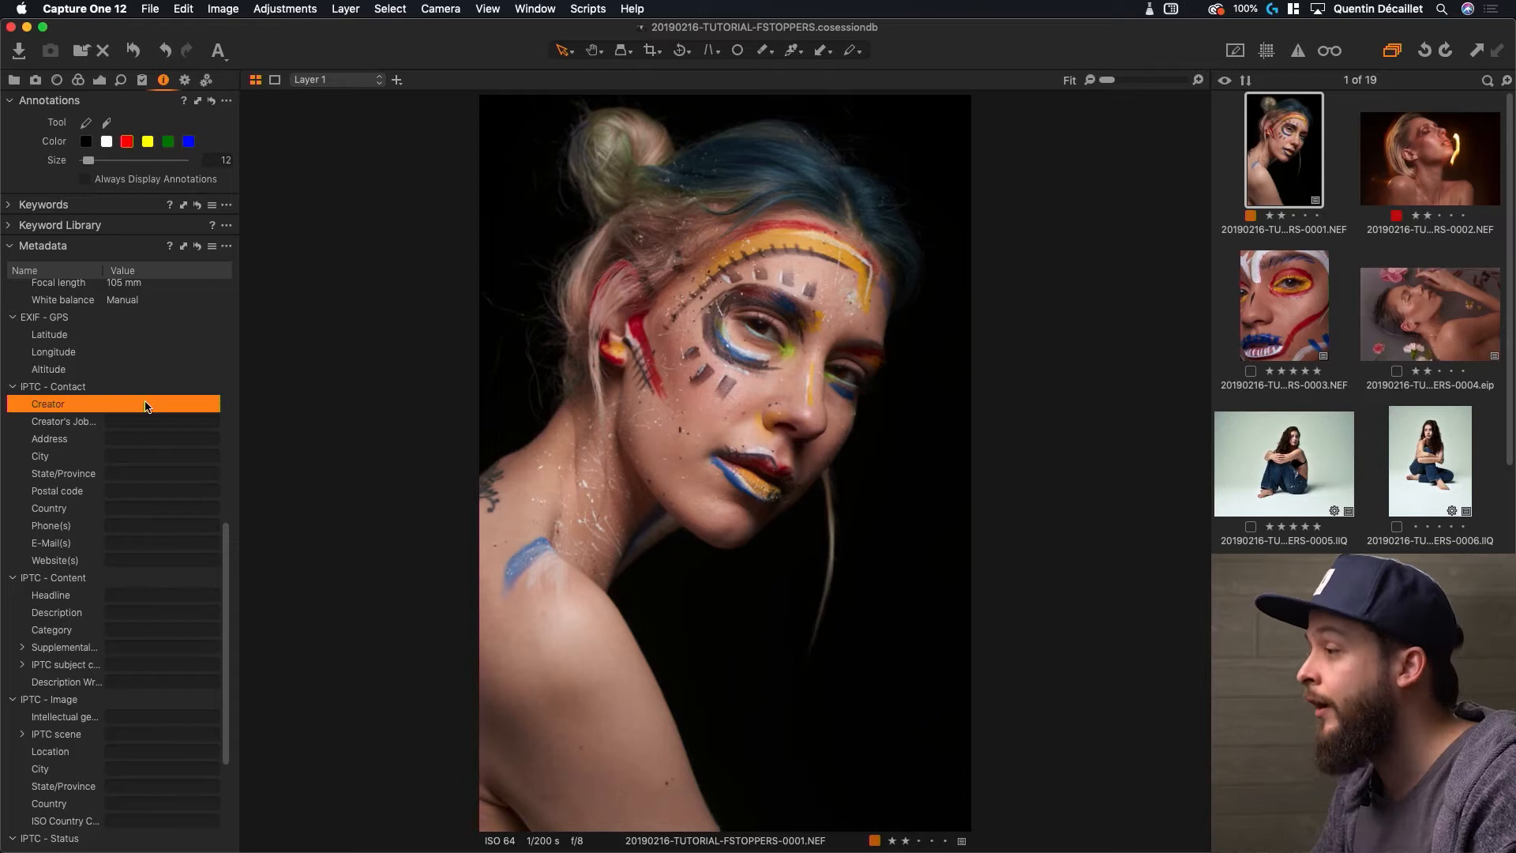
{"action": "left_click", "coordinate": [145, 406]}
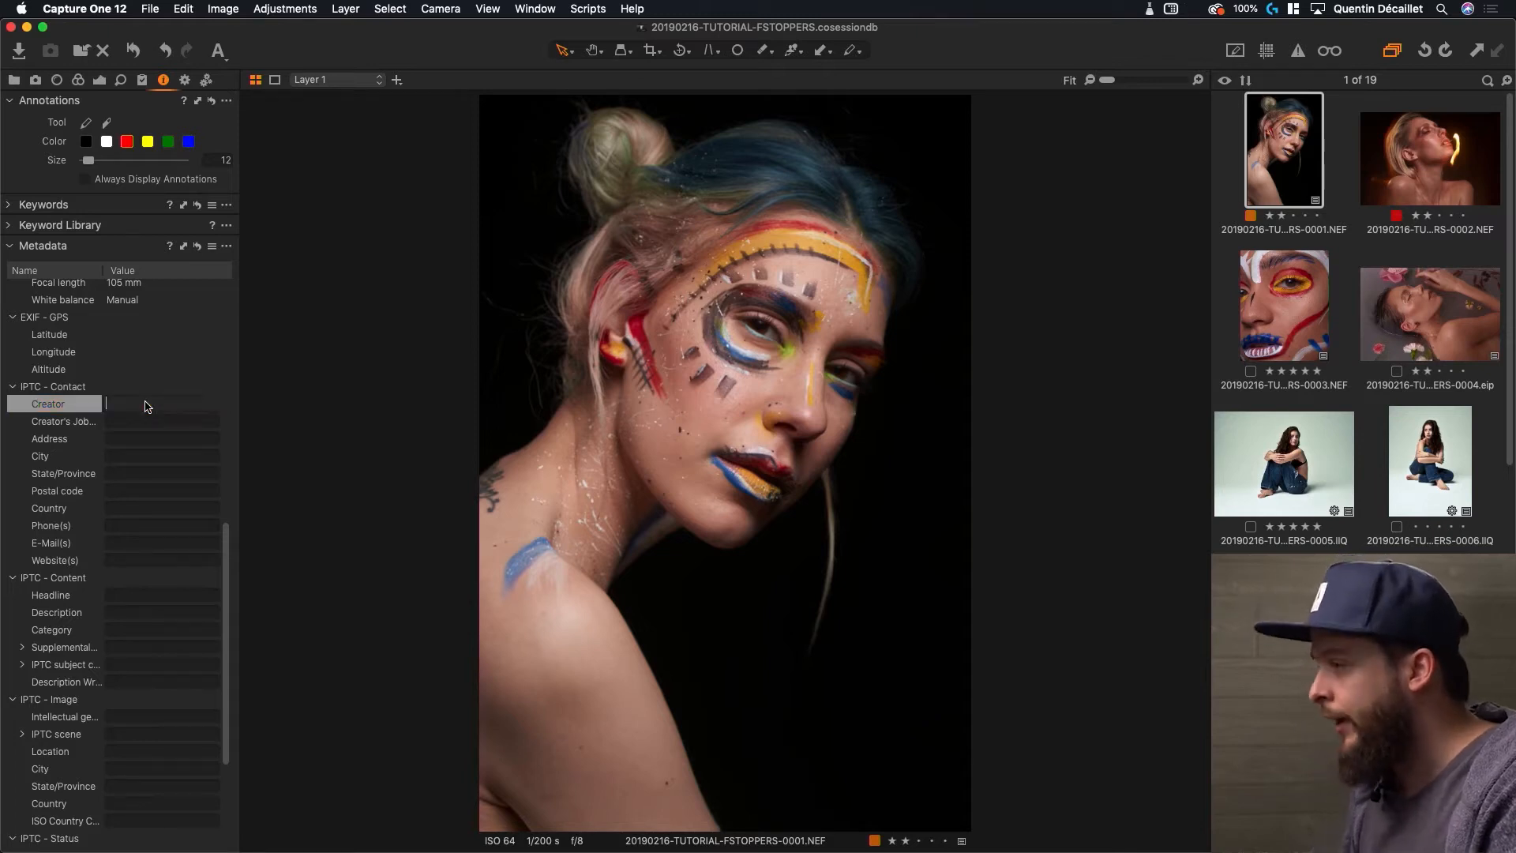
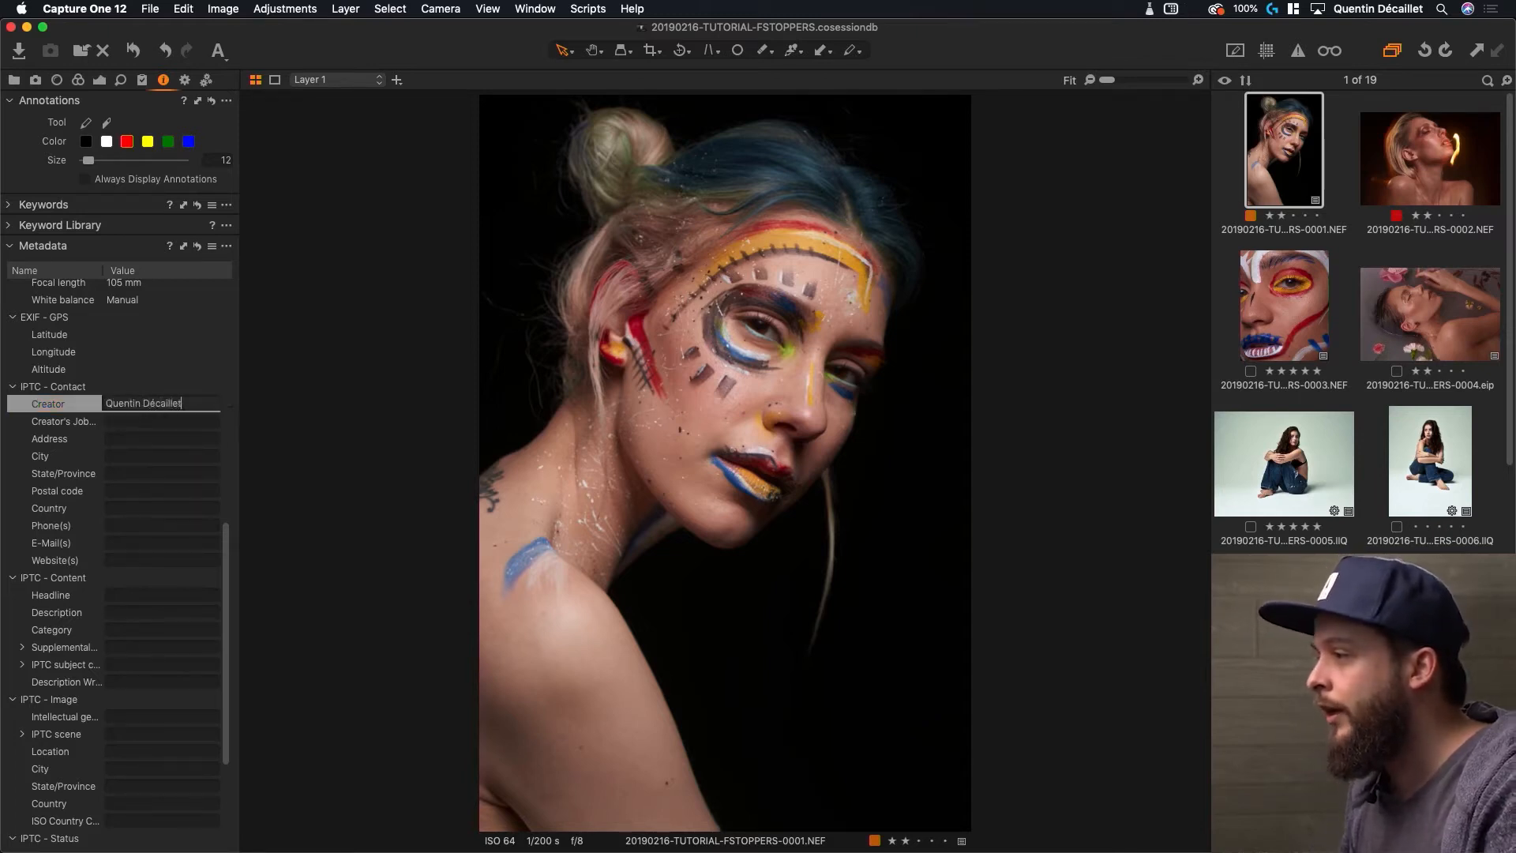
{"action": "key", "text": "Tab"}
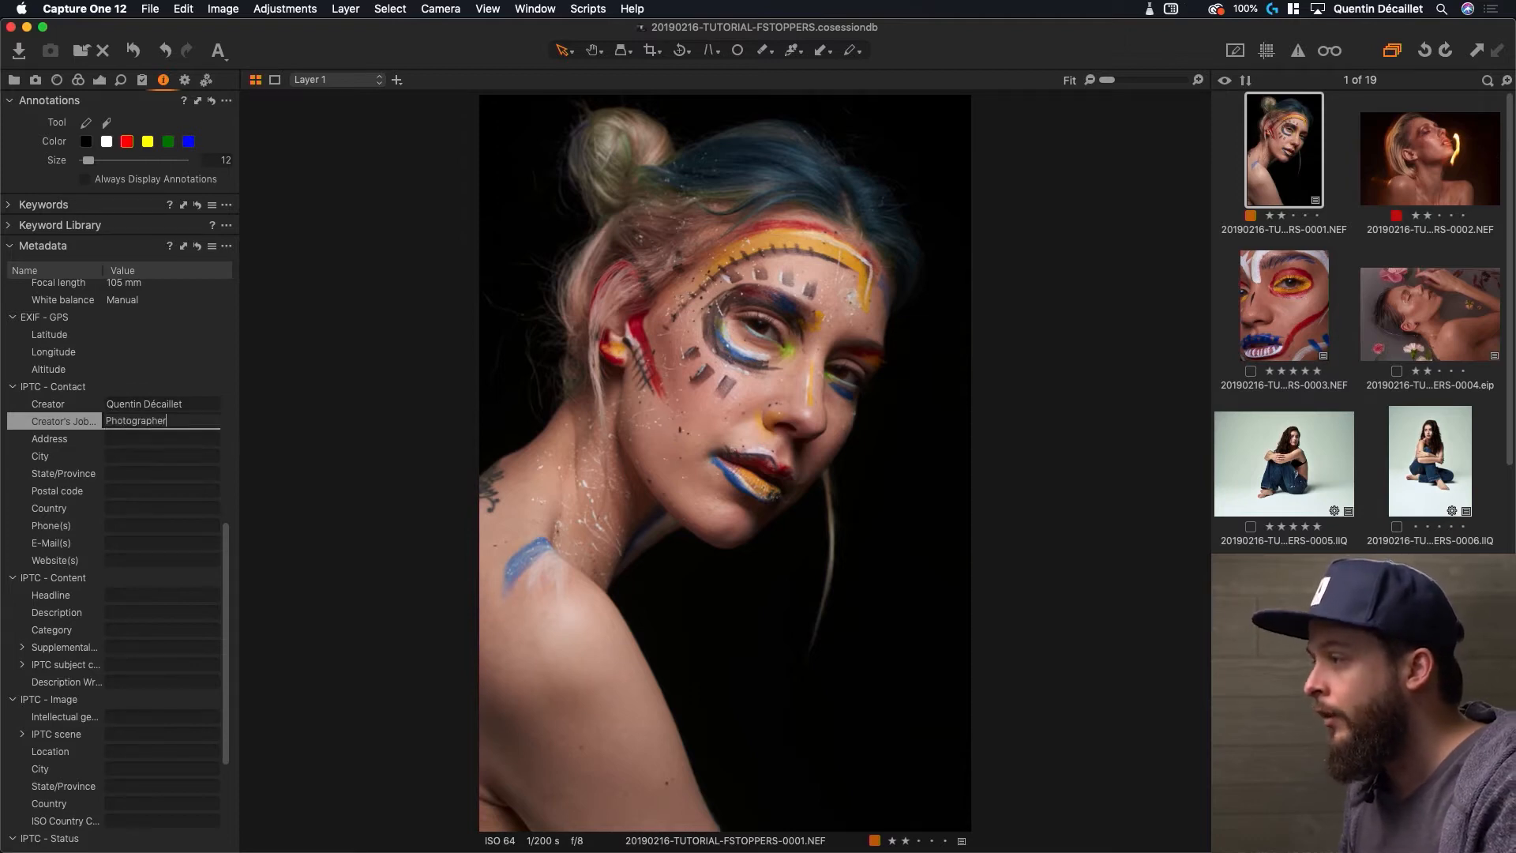
{"action": "key", "text": "Return"}
{"action": "key", "text": "Return"}
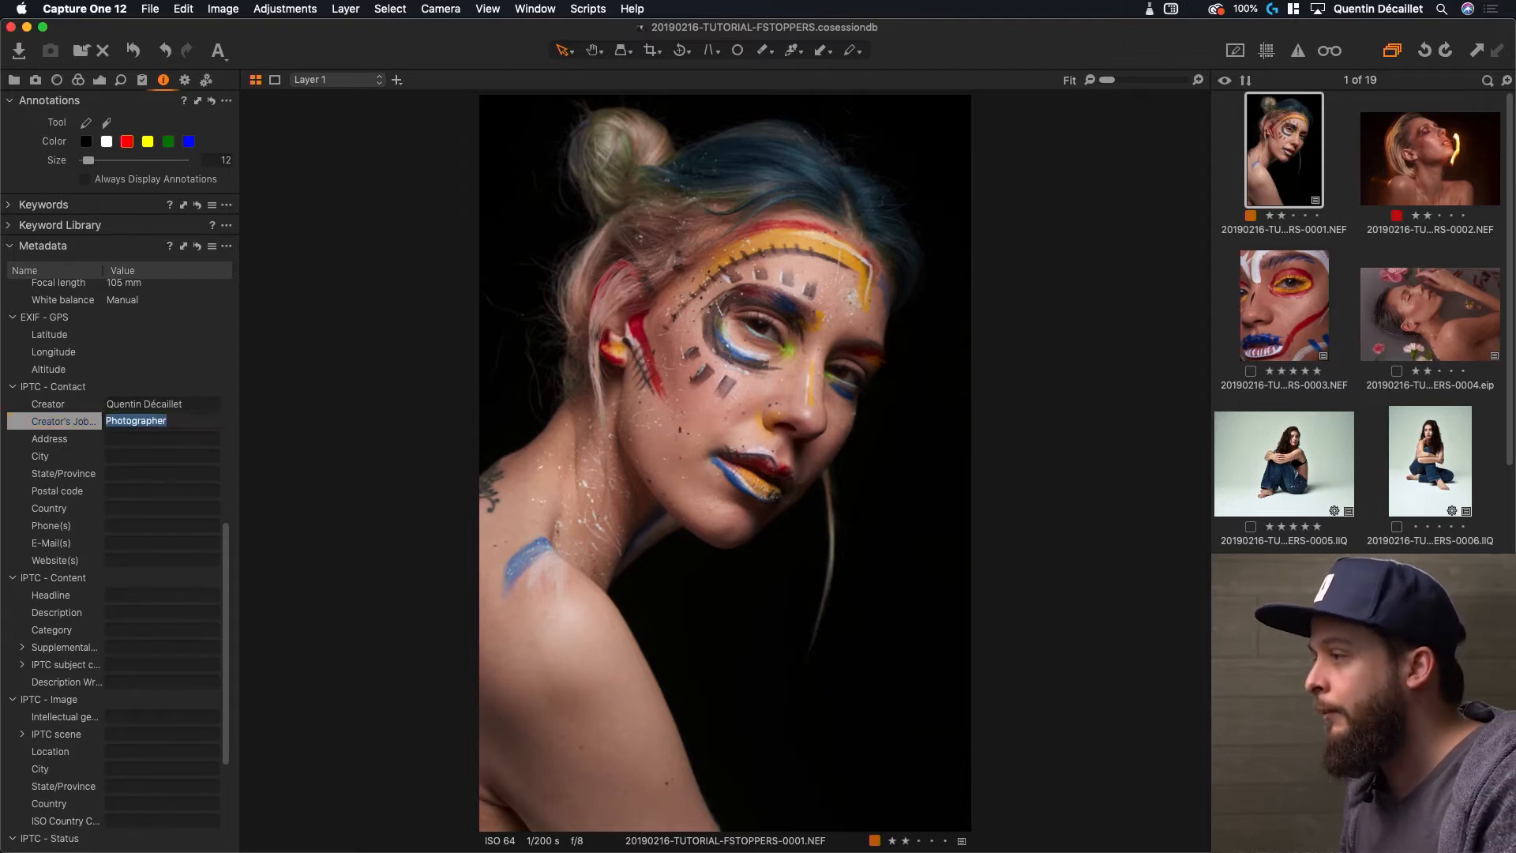
Fill in the contact's city, state and postal code, with country Switzerland
{"action": "left_click", "coordinate": [145, 456]}
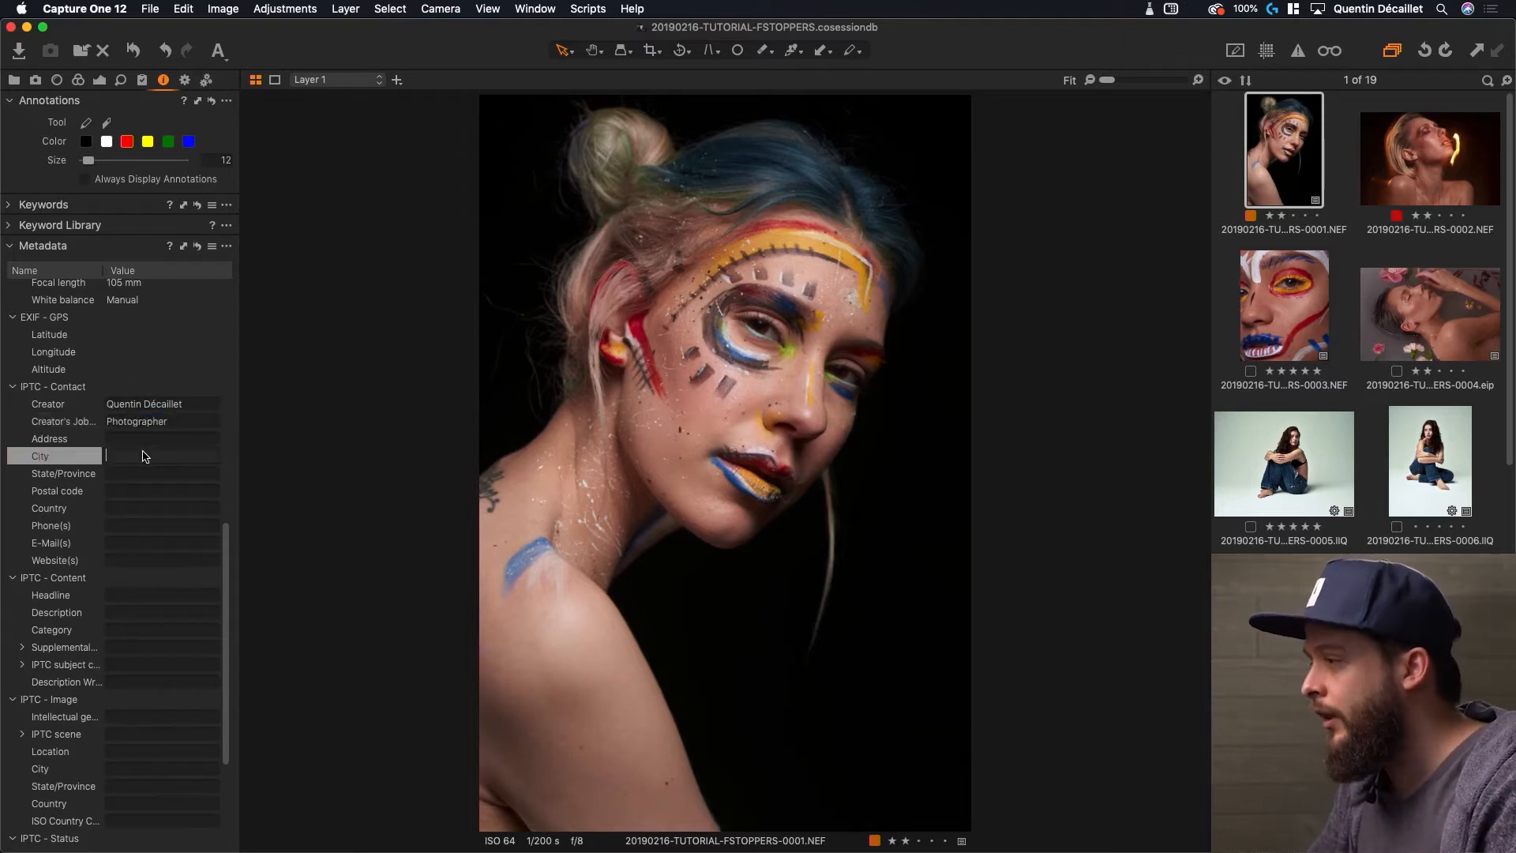
{"action": "type", "text": "Salvan"}
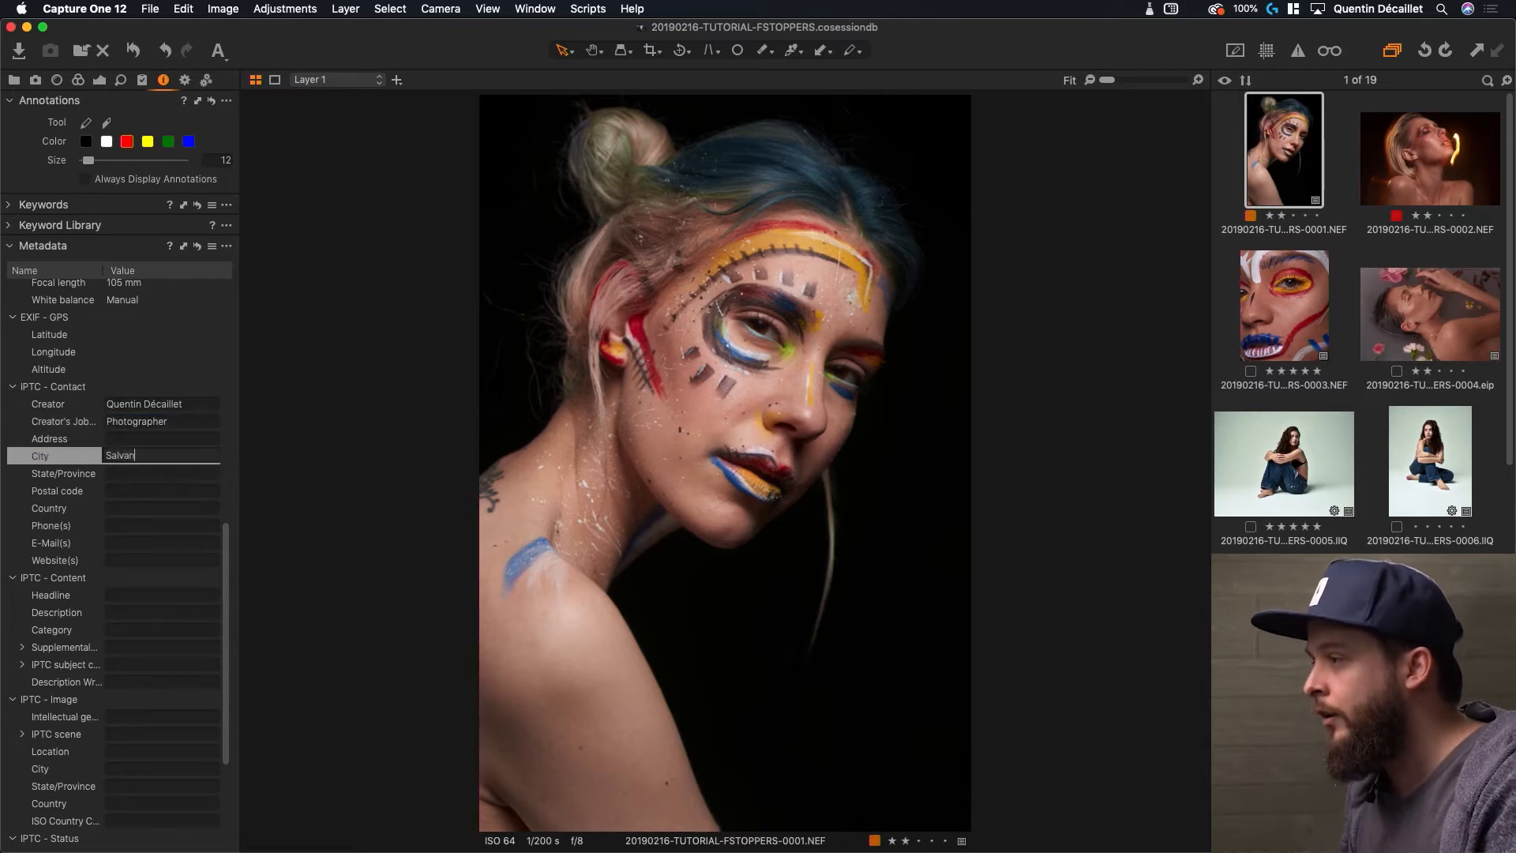
{"action": "key", "text": "Tab"}
{"action": "type", "text": "VSD"}
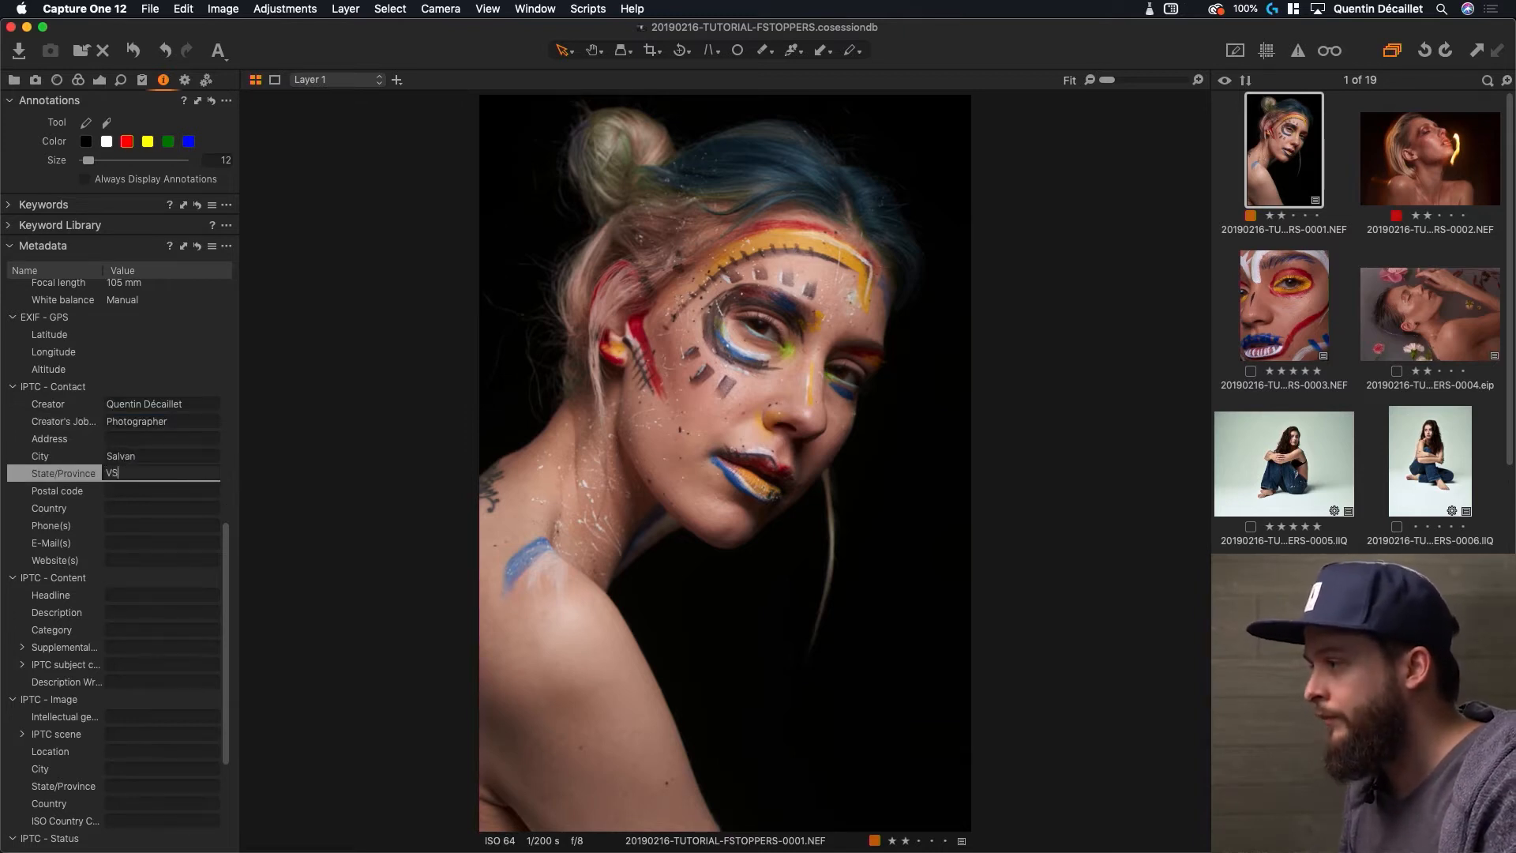
{"action": "key", "text": "Tab"}
{"action": "type", "text": "1"}
{"action": "key", "text": "Tab"}
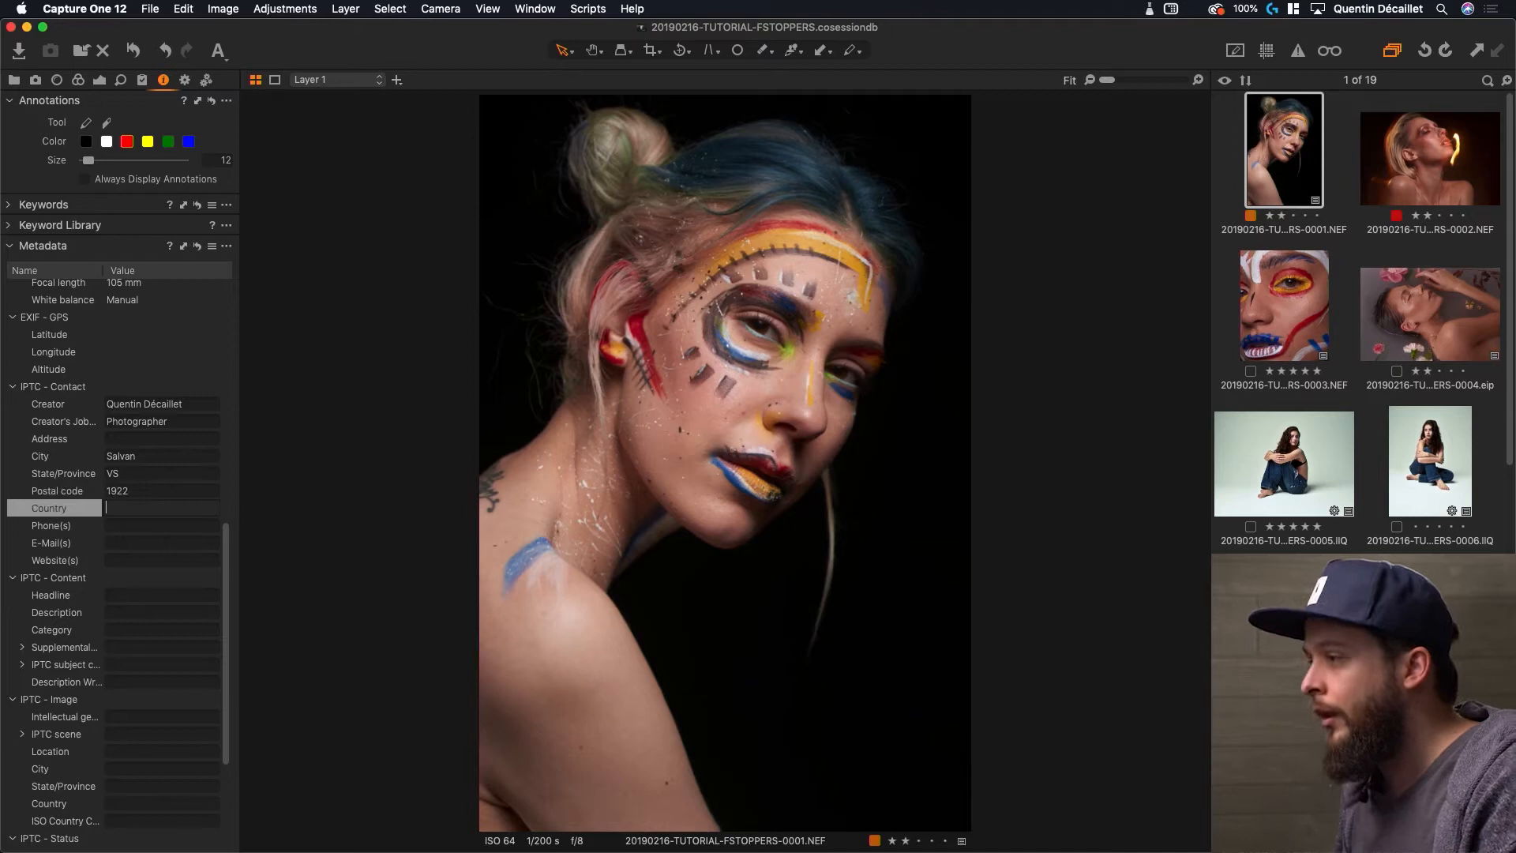
{"action": "type", "text": "Switzerland"}
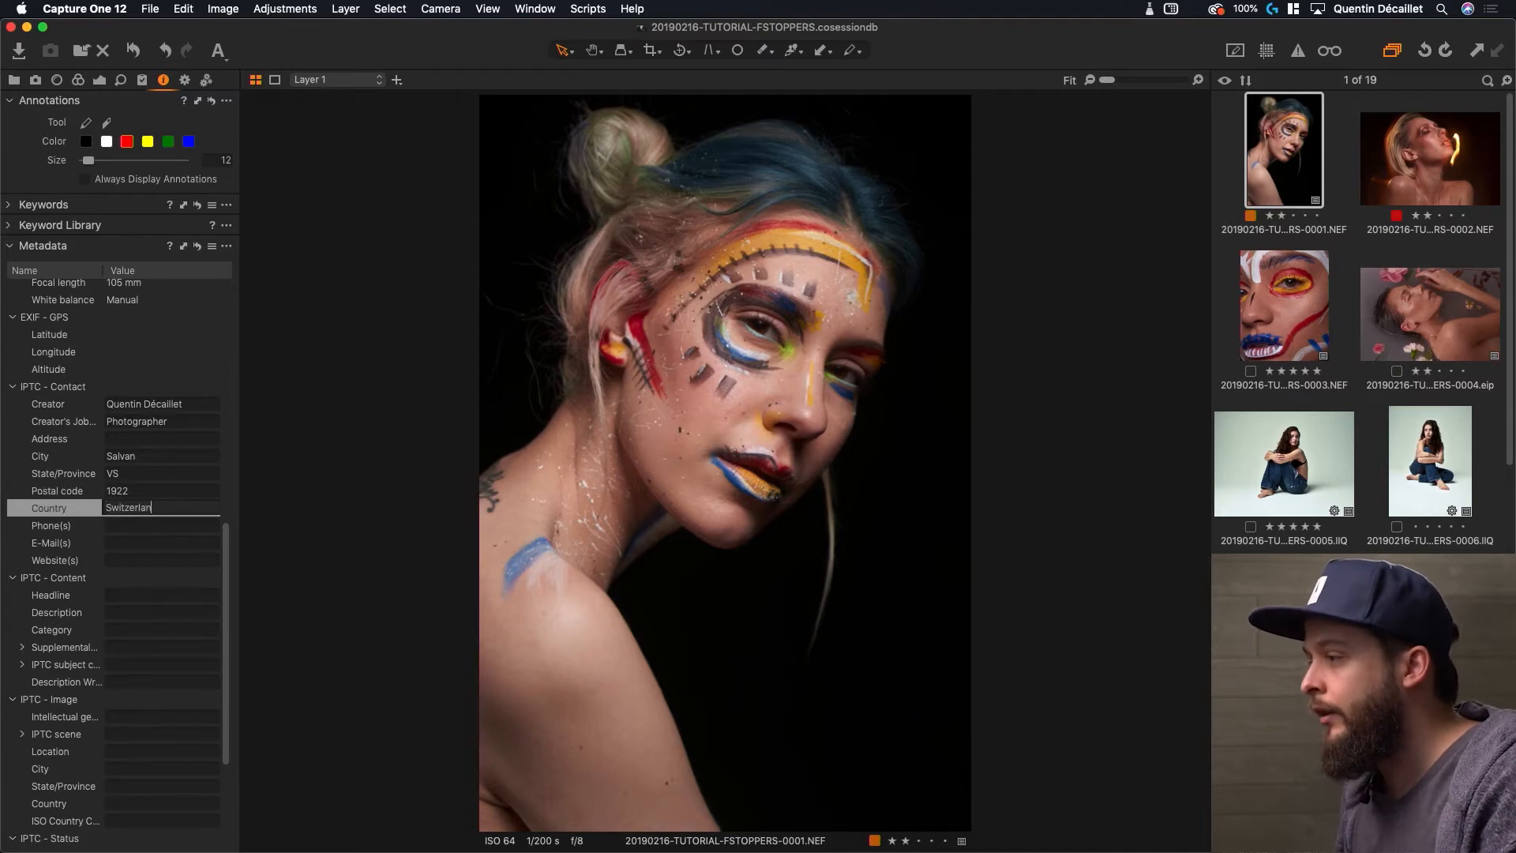
{"action": "key", "text": "Tab"}
Enter the contact's e-mail address and begin the website URL
{"action": "key", "text": "Tab"}
{"action": "key", "text": "Tab"}
{"action": "type", "text": "http://www"}
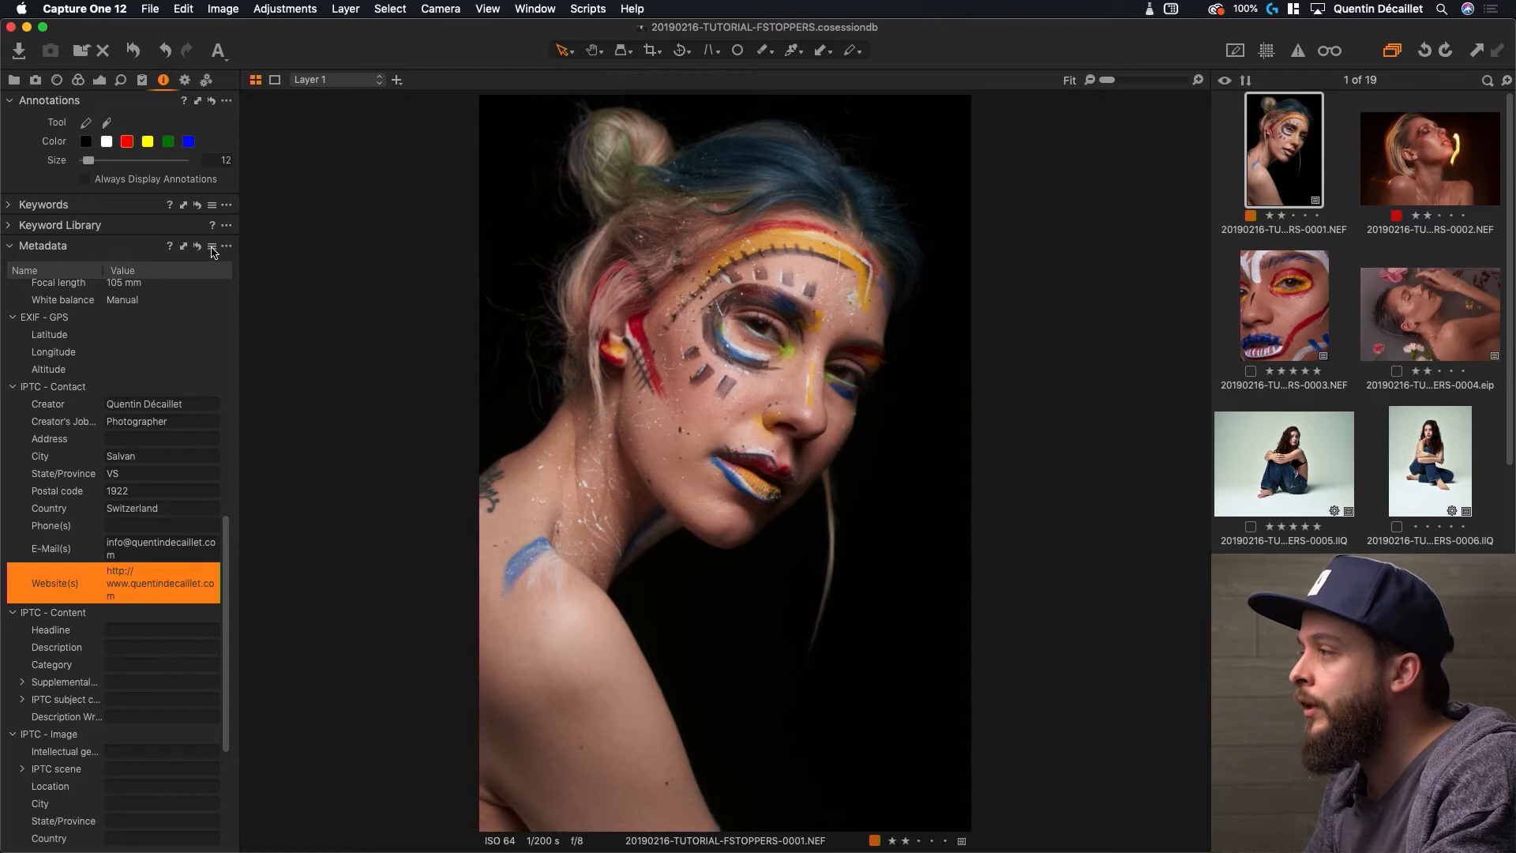
Save the contact metadata as a user preset named after the photographer
{"action": "left_click", "coordinate": [212, 247]}
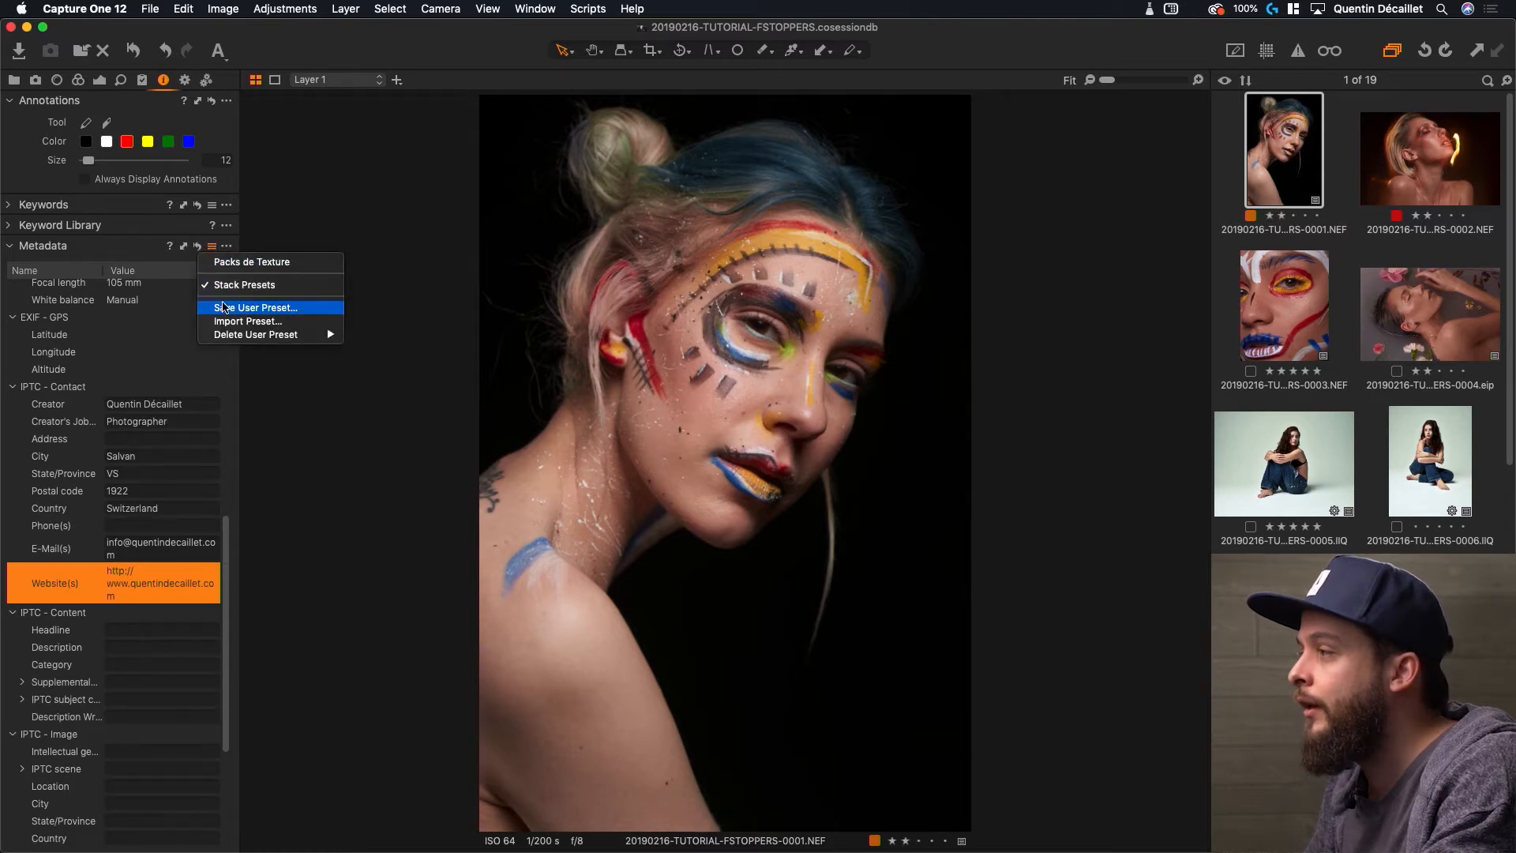
{"action": "left_click", "coordinate": [247, 307]}
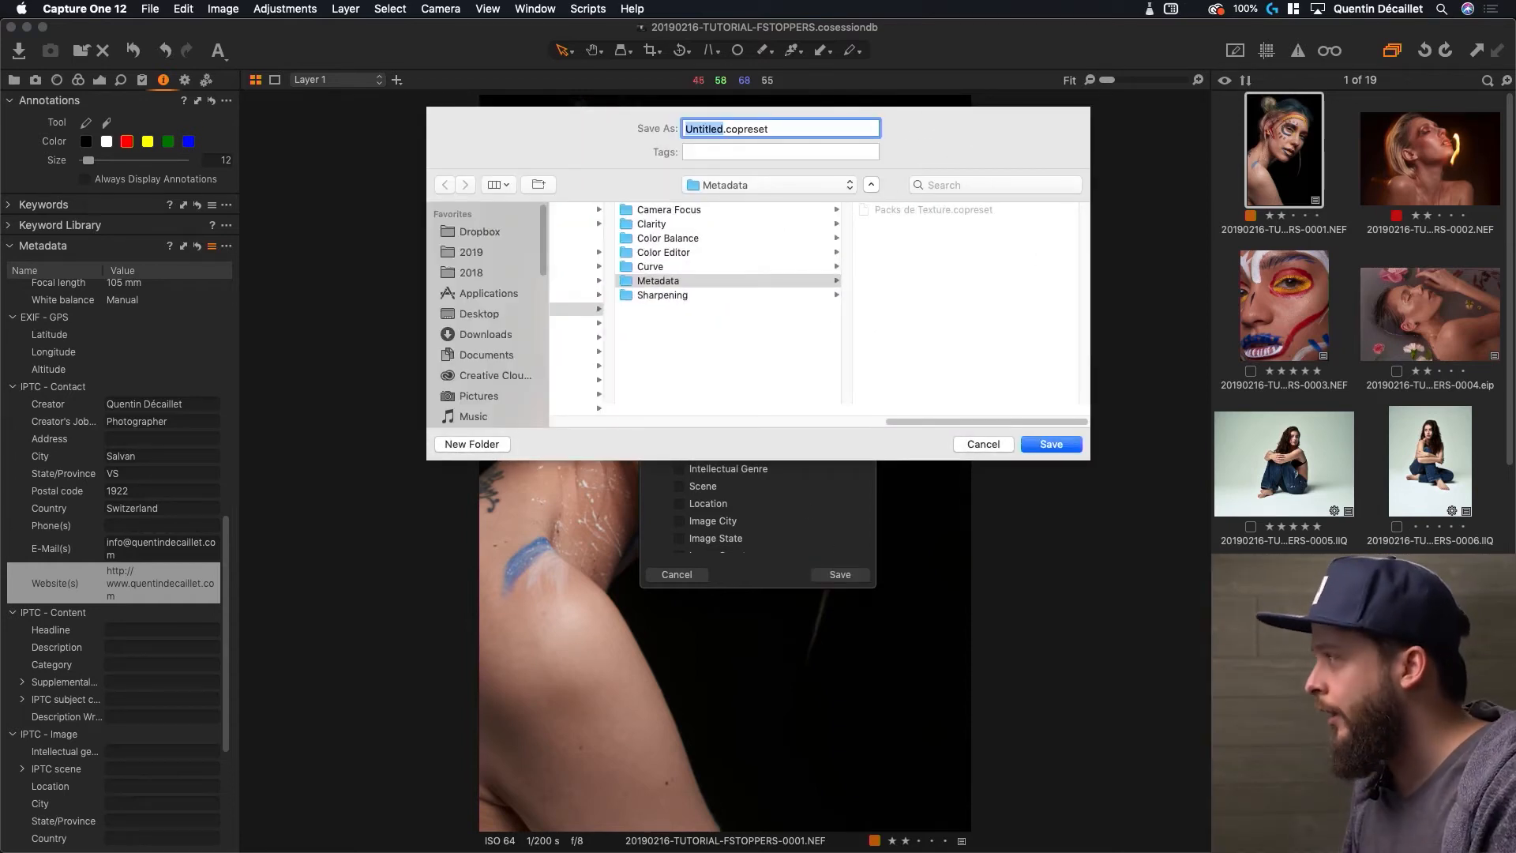
{"action": "type", "text": "Quentin"}
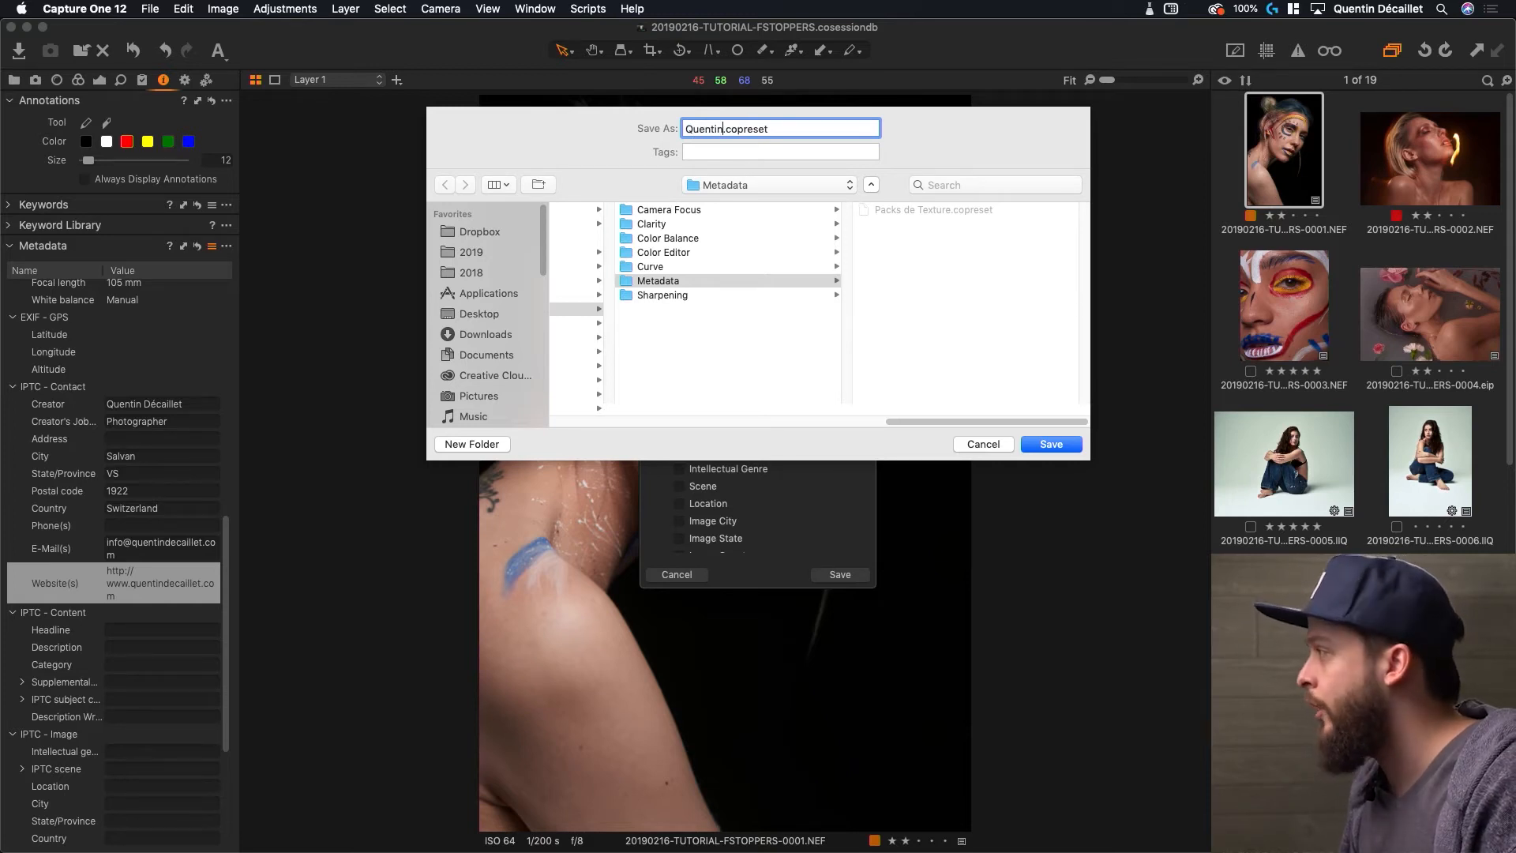
{"action": "key", "text": "Return"}
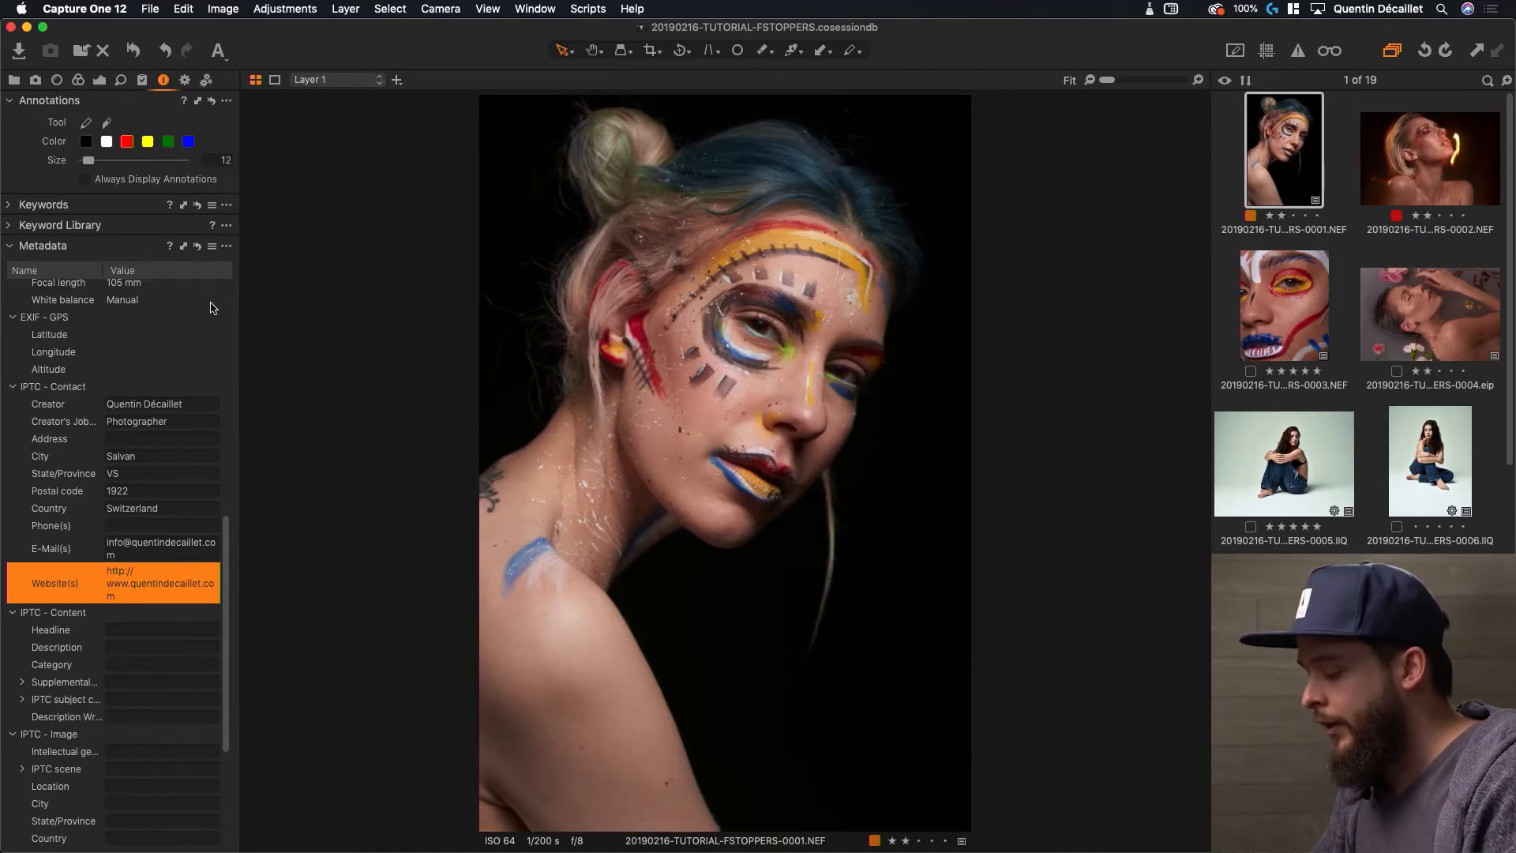
Select close-up photo 0003 and apply the saved contact metadata user preset to it
{"action": "left_click", "coordinate": [1313, 277]}
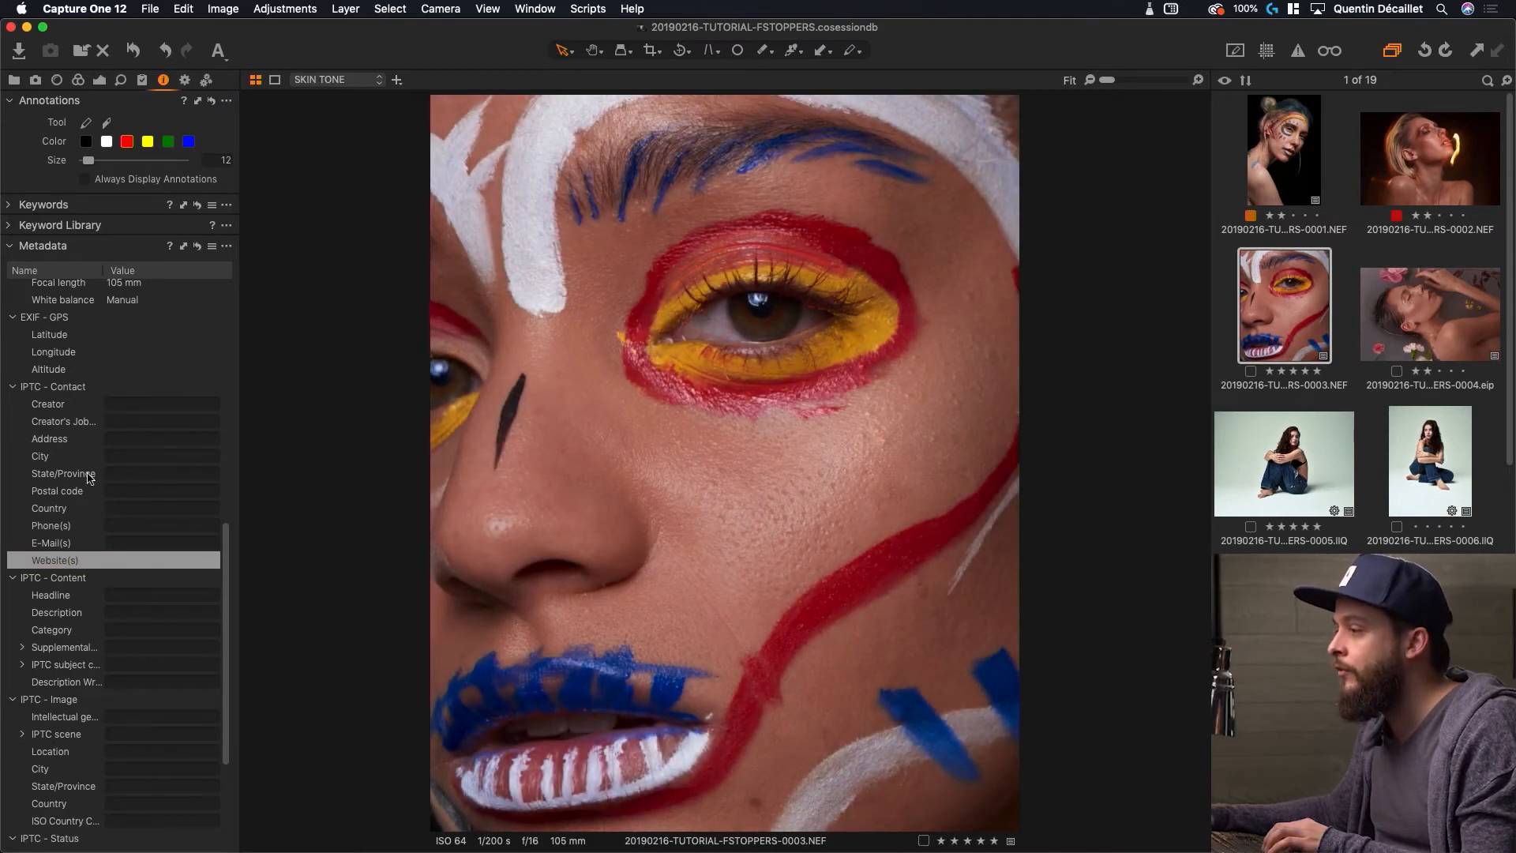
{"action": "left_click", "coordinate": [212, 248]}
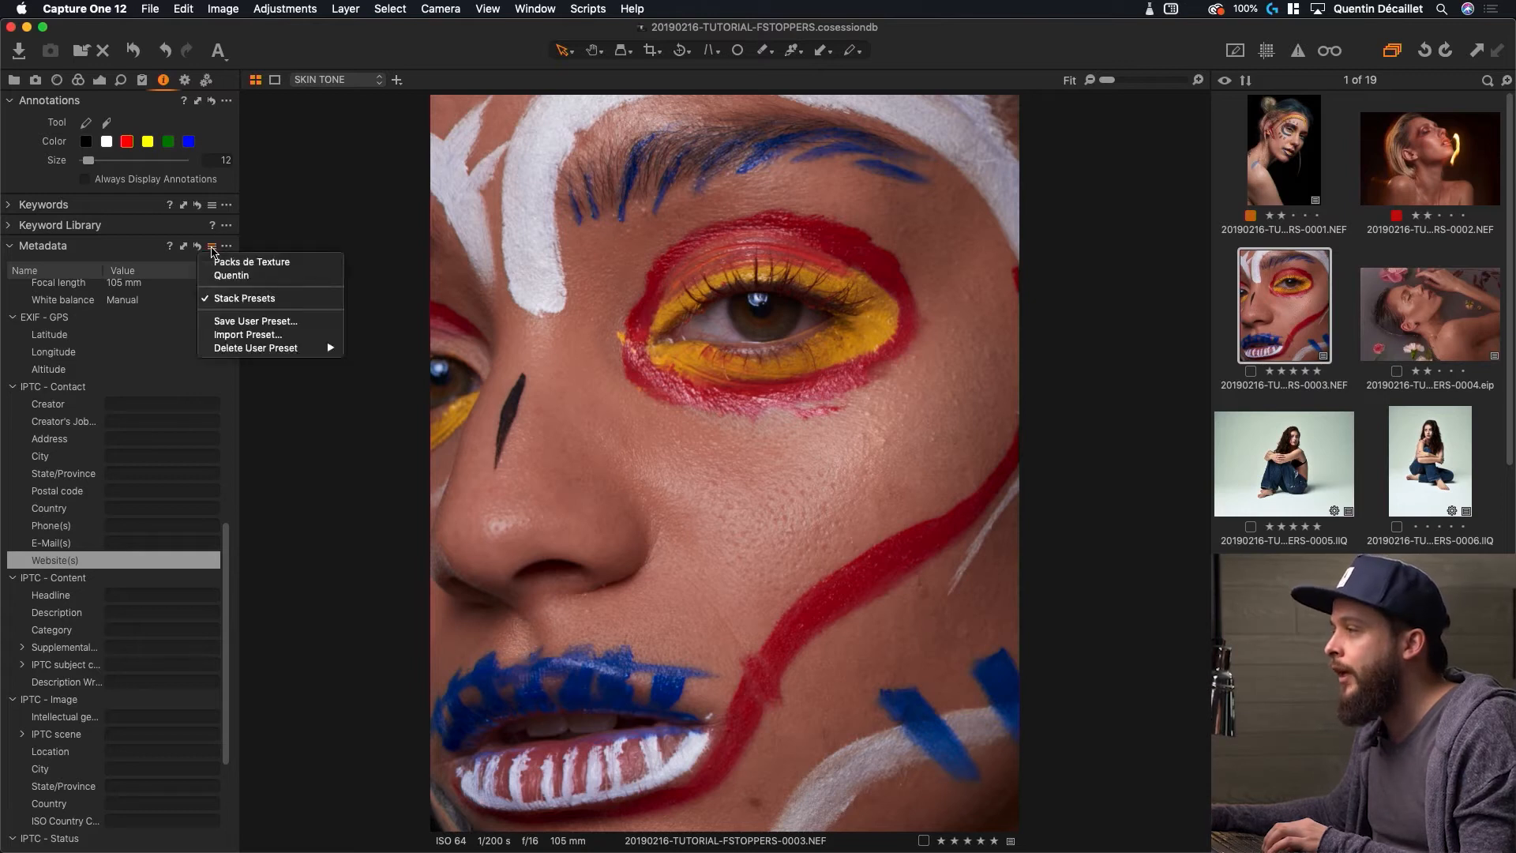
{"action": "left_click", "coordinate": [228, 279]}
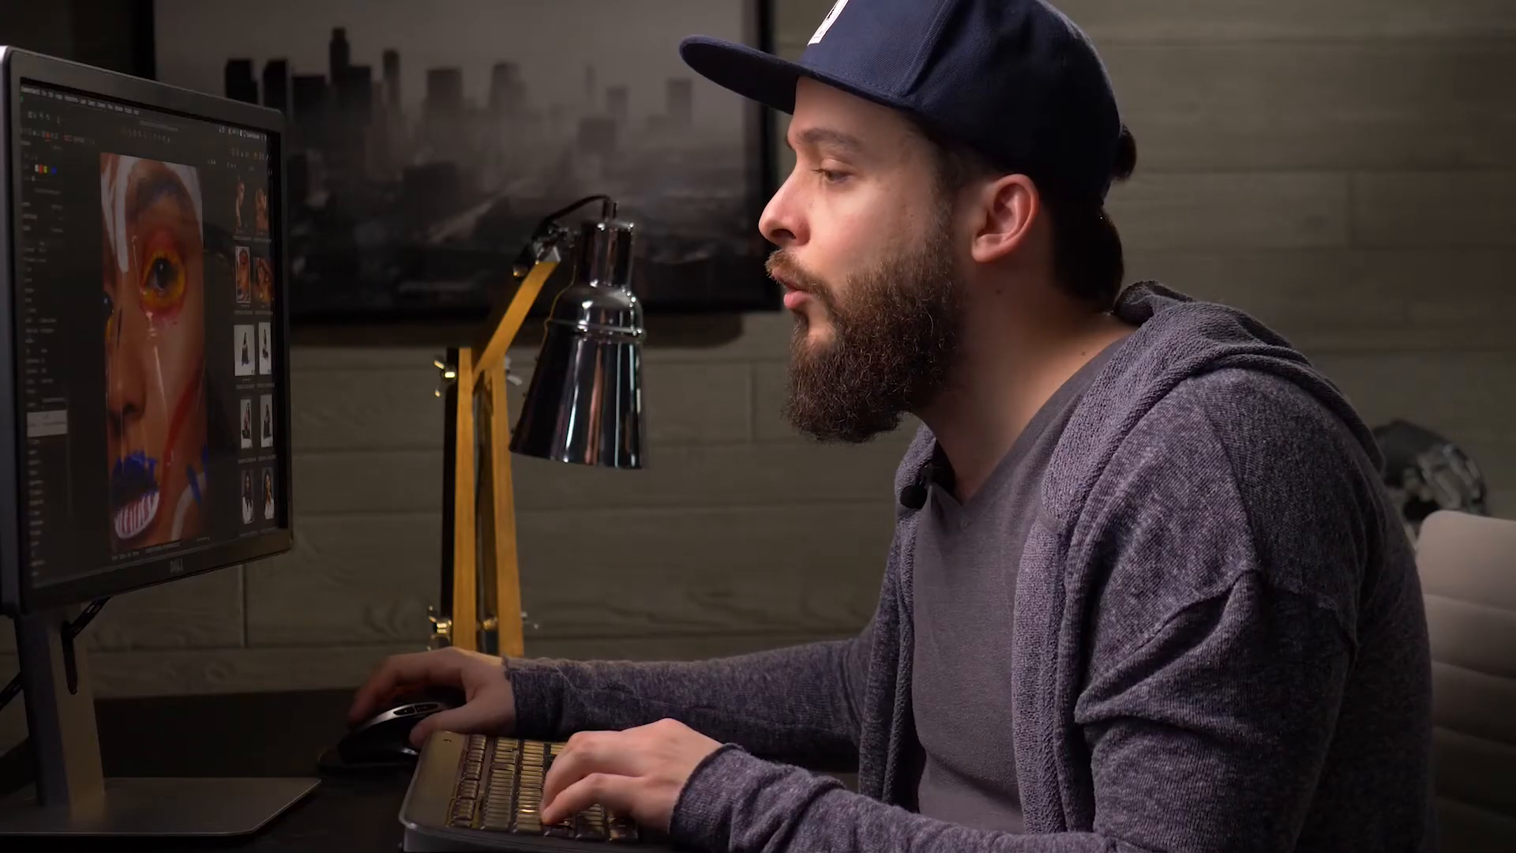
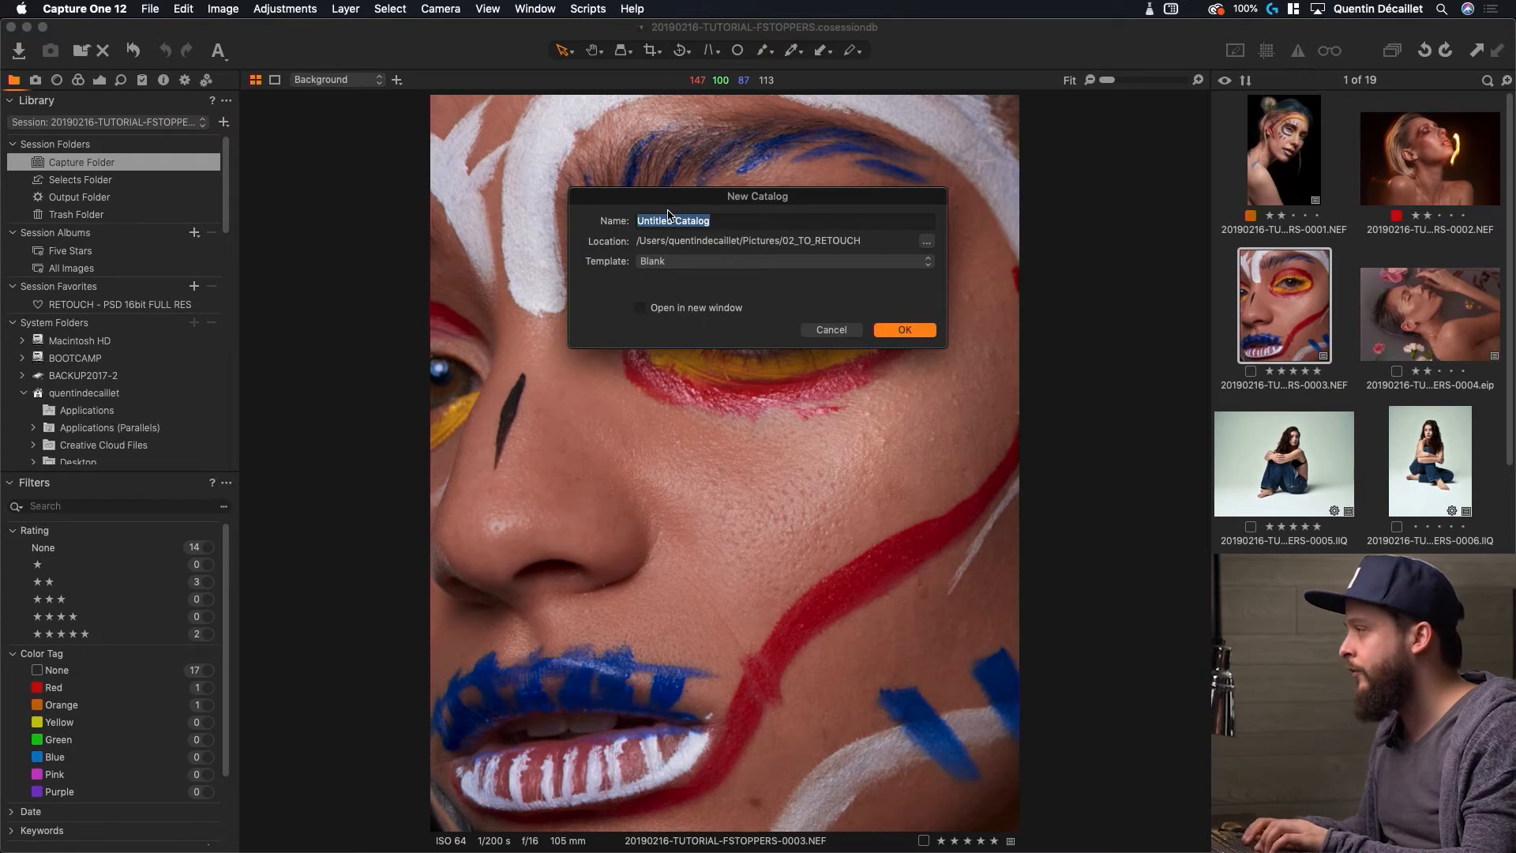
Name the new blank catalog ARCHIVES and keep its location in the 02_TO_RETOUCH folder
{"action": "type", "text": "IVES"}
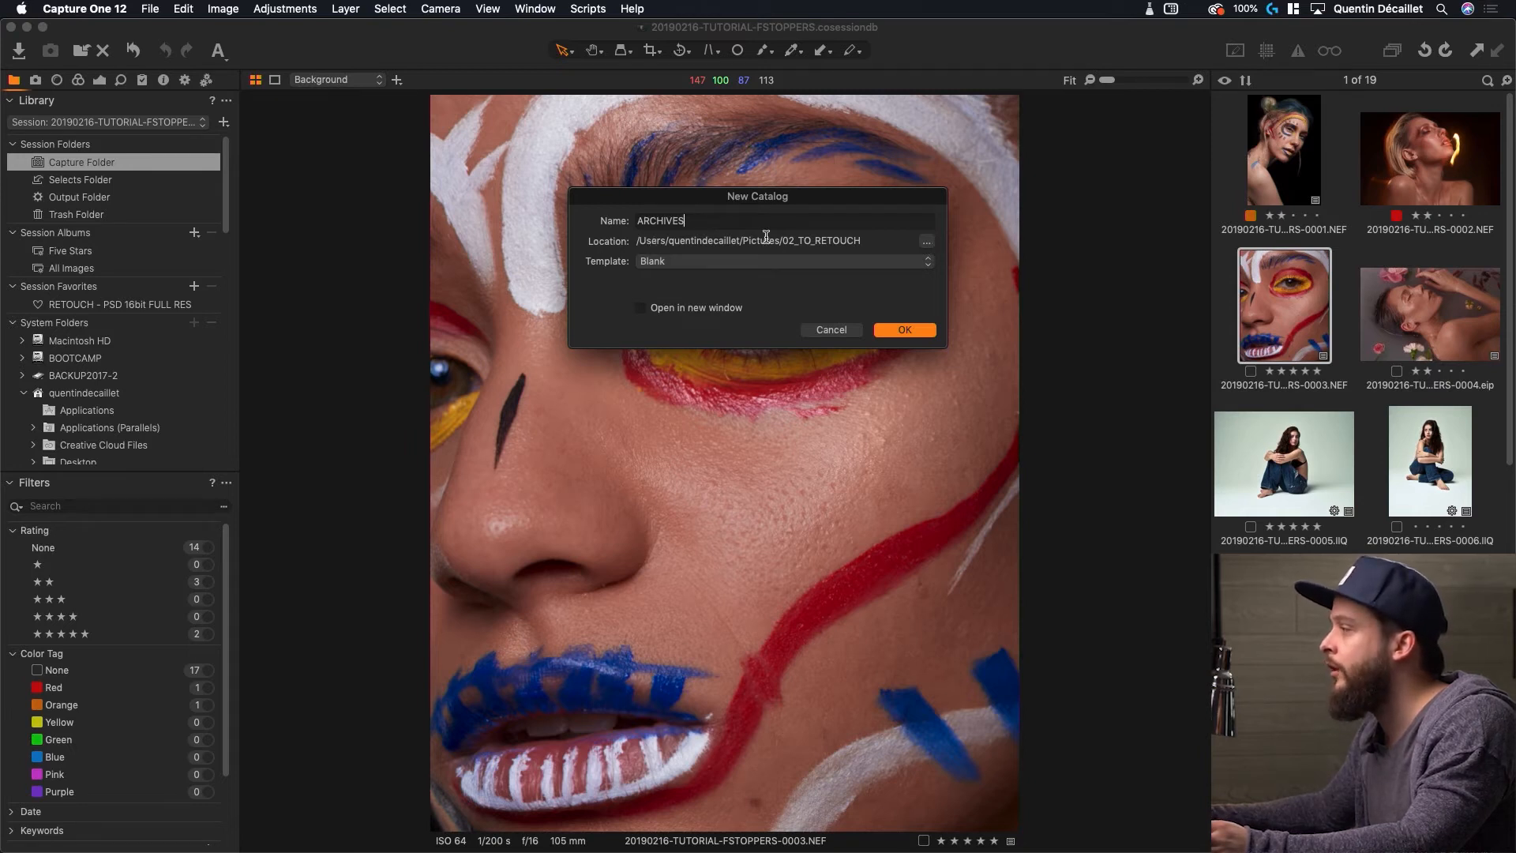
{"action": "left_click_drag", "start_coordinate": [870, 237], "coordinate": [629, 248]}
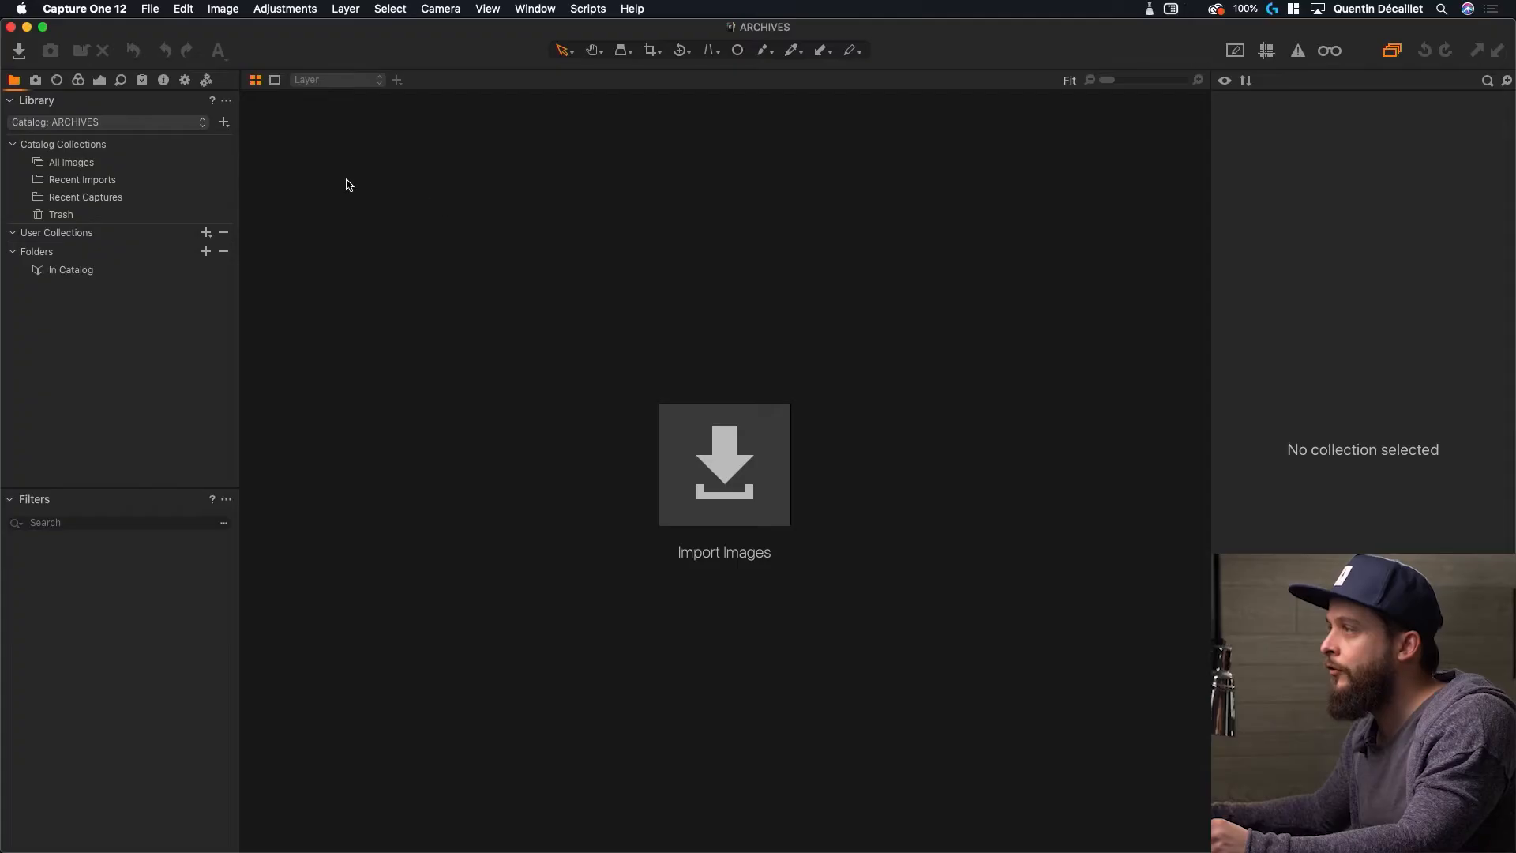
Import the 20190216-TUTORIAL-FSTOPPERS .cosessiondb session from BACKUP2017-2 > FSTOPPERS, using List view to find it
{"action": "left_click", "coordinate": [150, 8]}
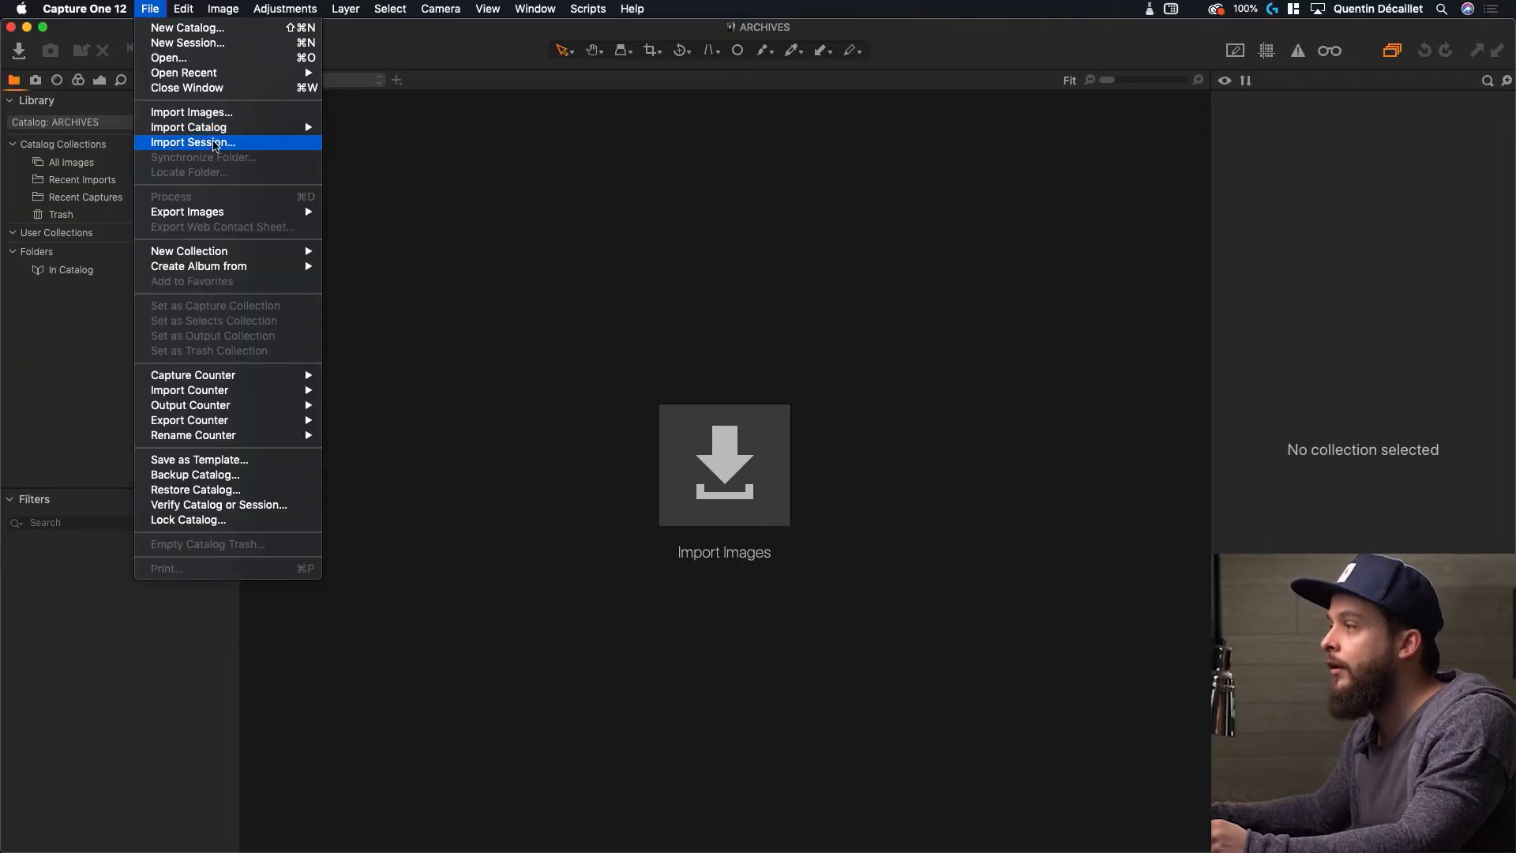
{"action": "left_click", "coordinate": [215, 144]}
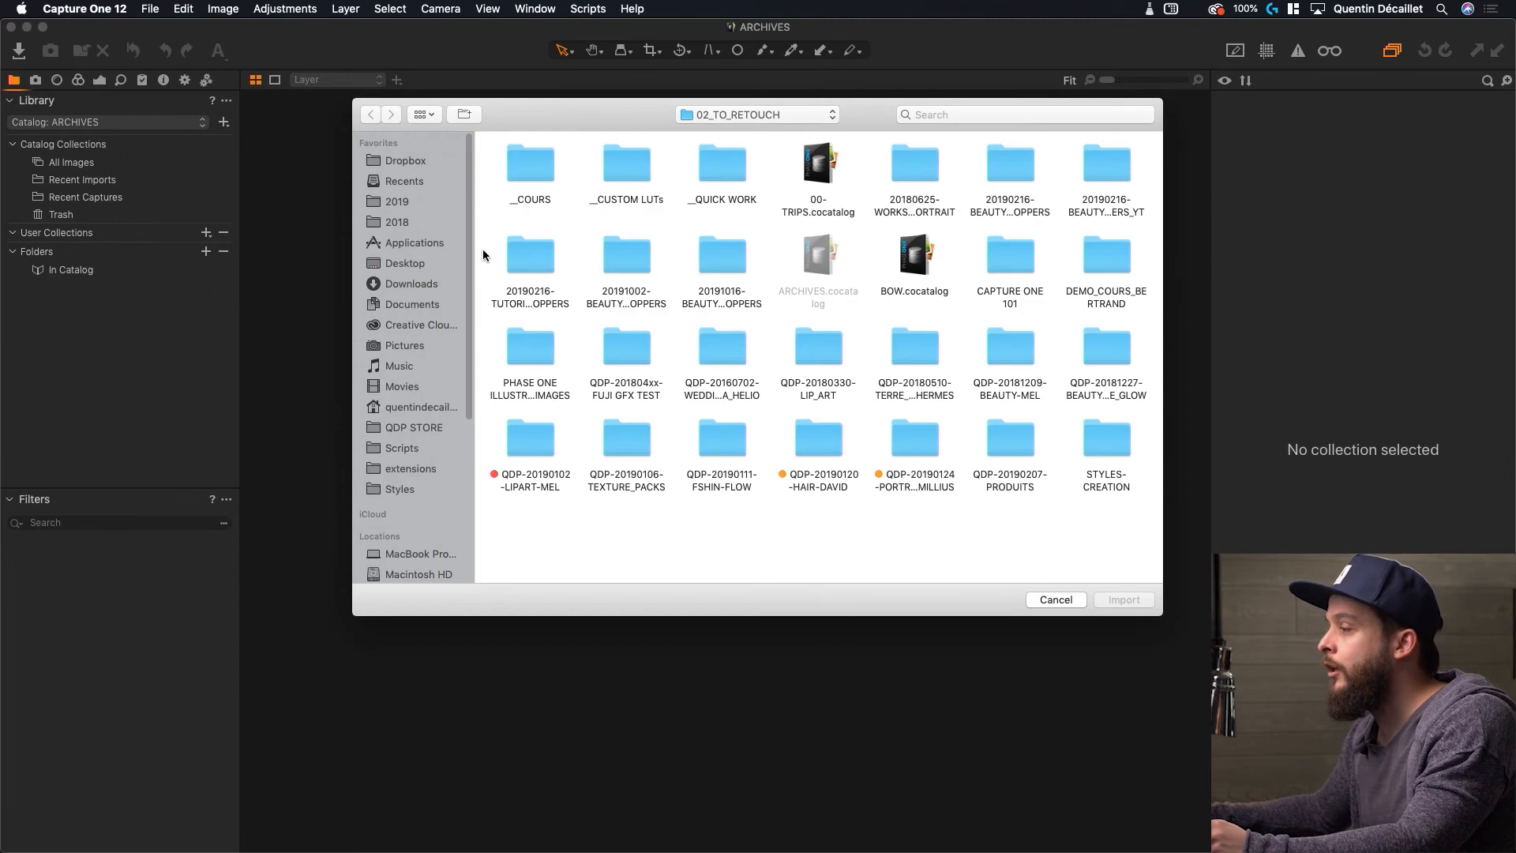
{"action": "scroll", "coordinate": [460, 404], "scroll_direction": "down", "scroll_amount": 5}
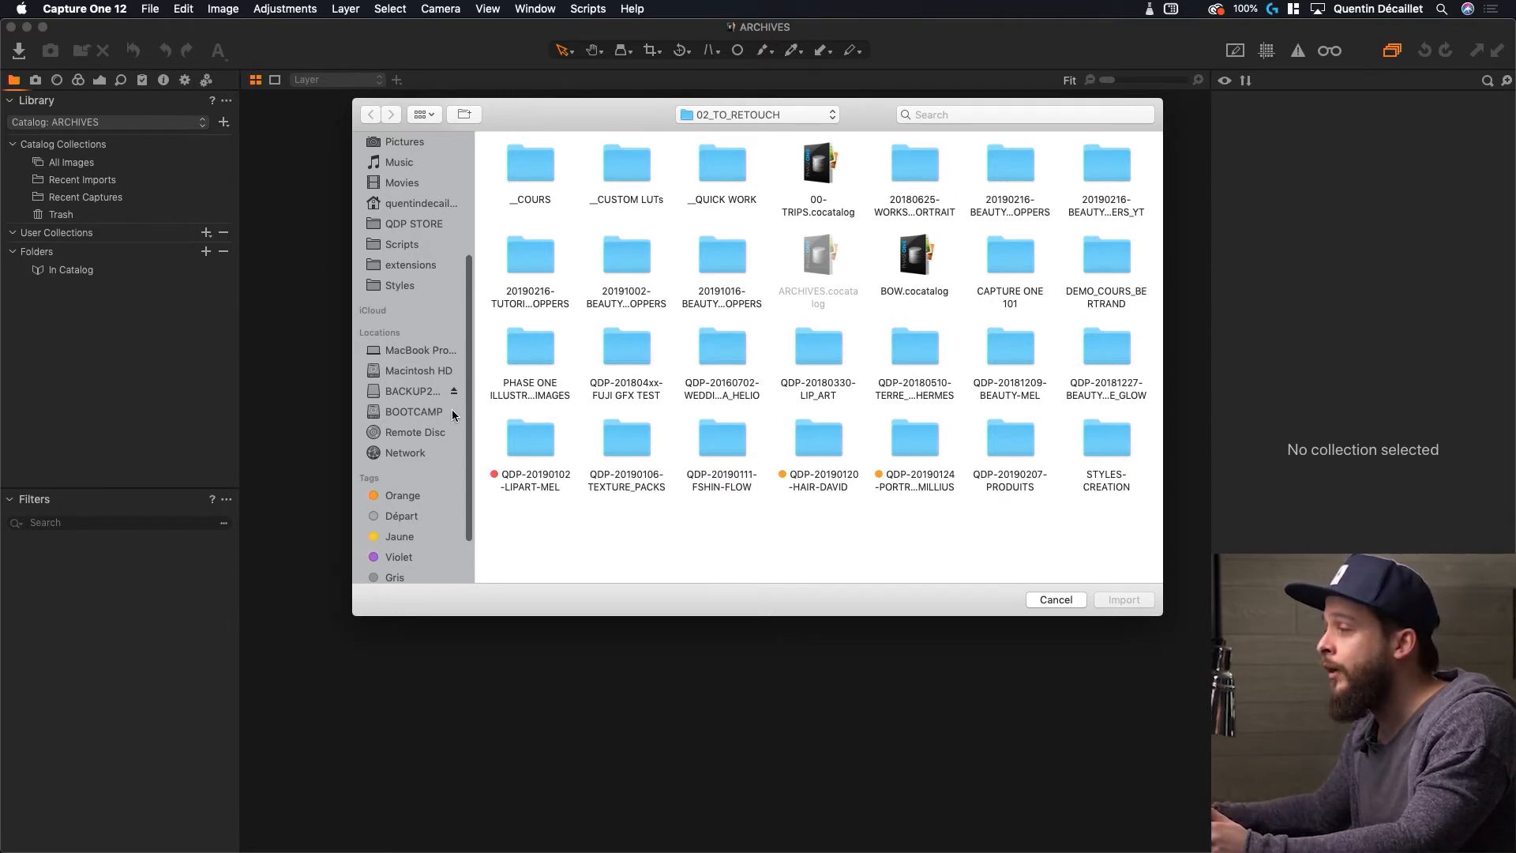
{"action": "left_click", "coordinate": [428, 395]}
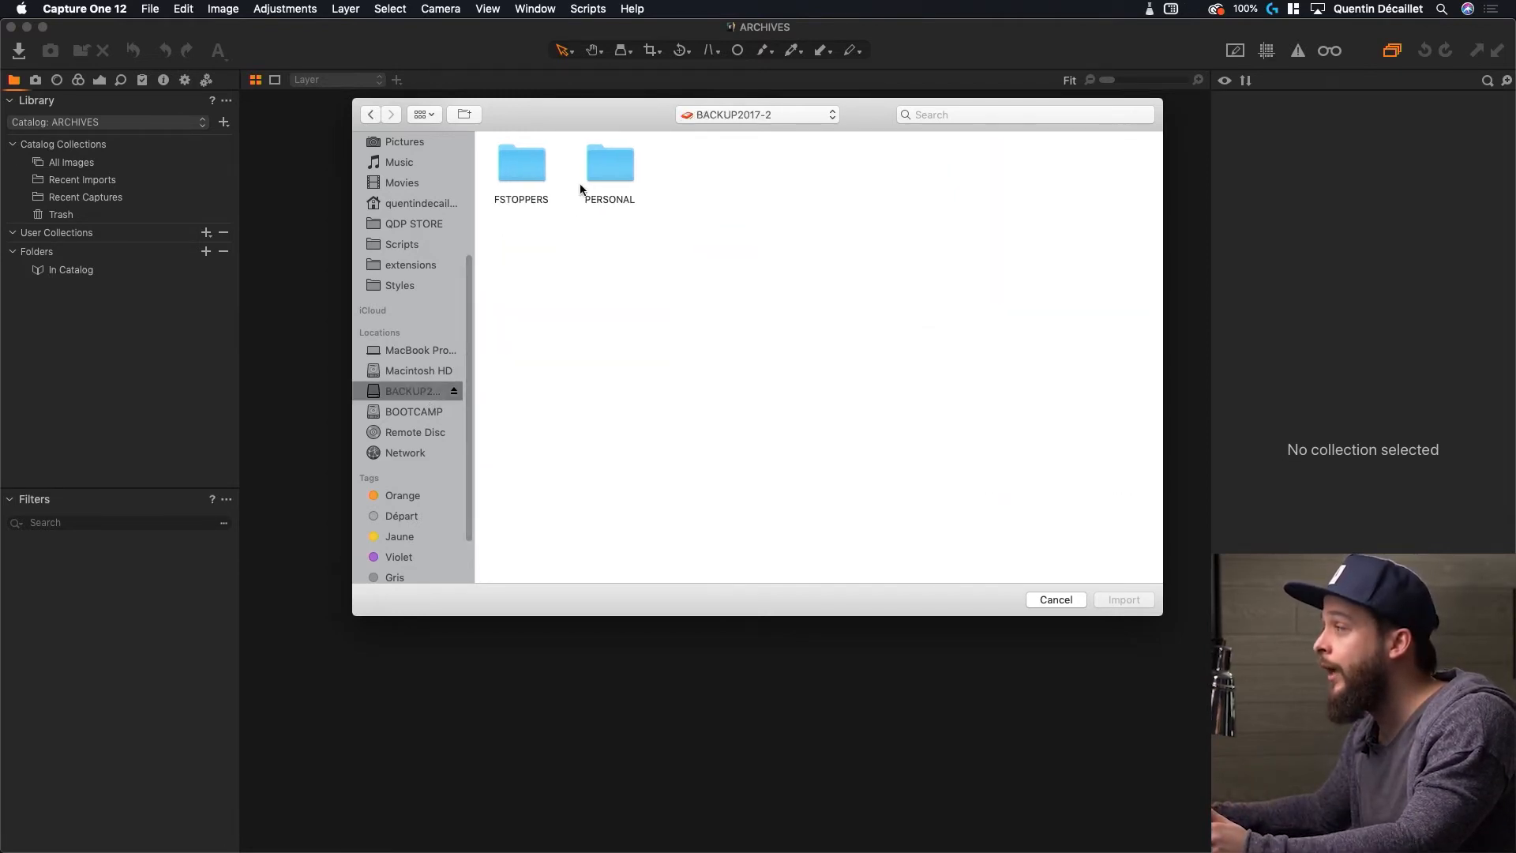
{"action": "double_click", "coordinate": [526, 165]}
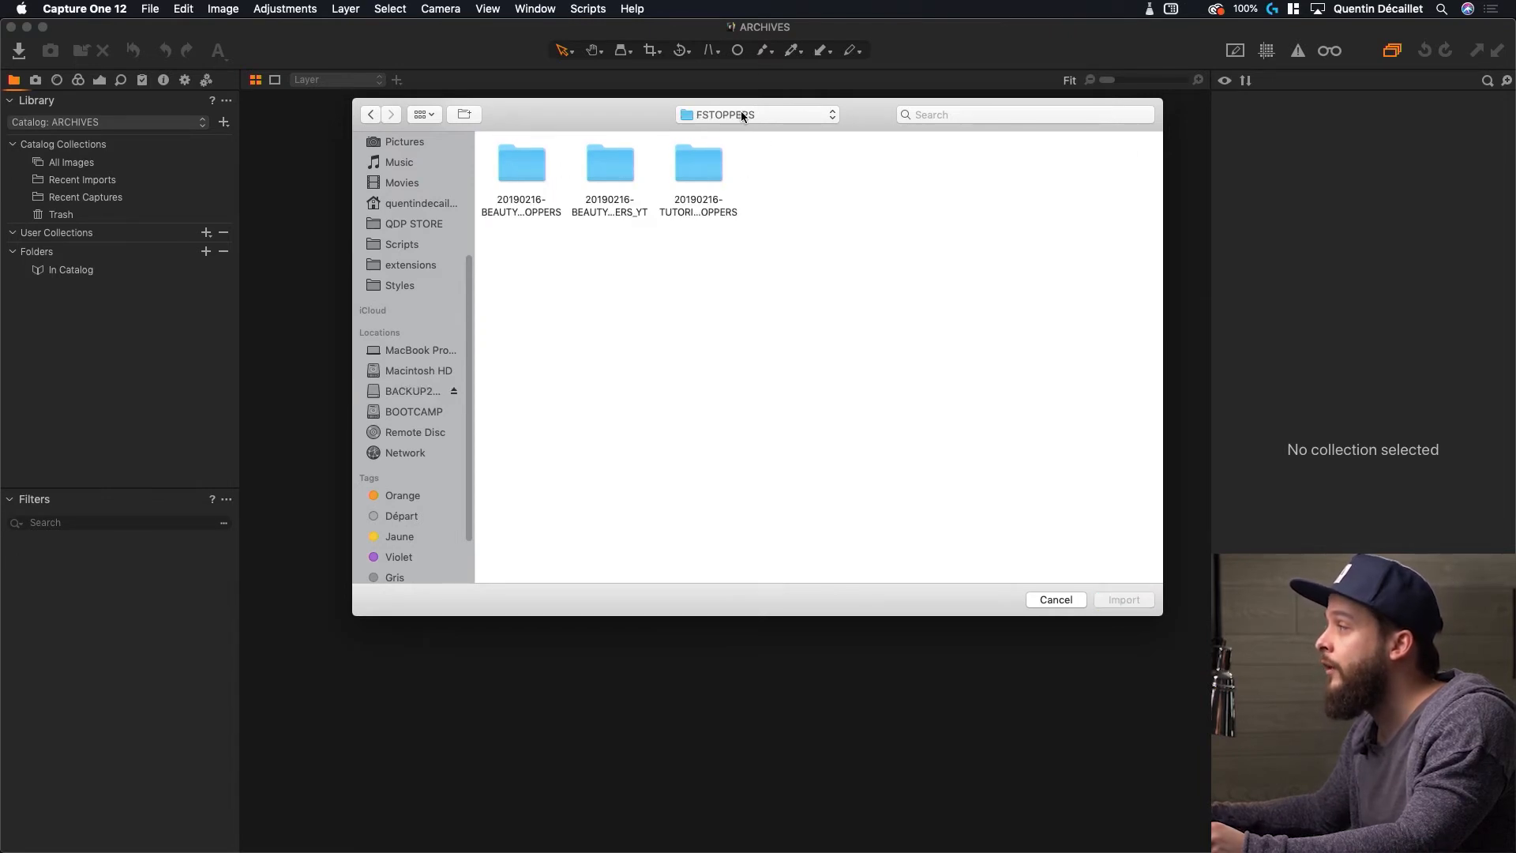
{"action": "left_click", "coordinate": [425, 114]}
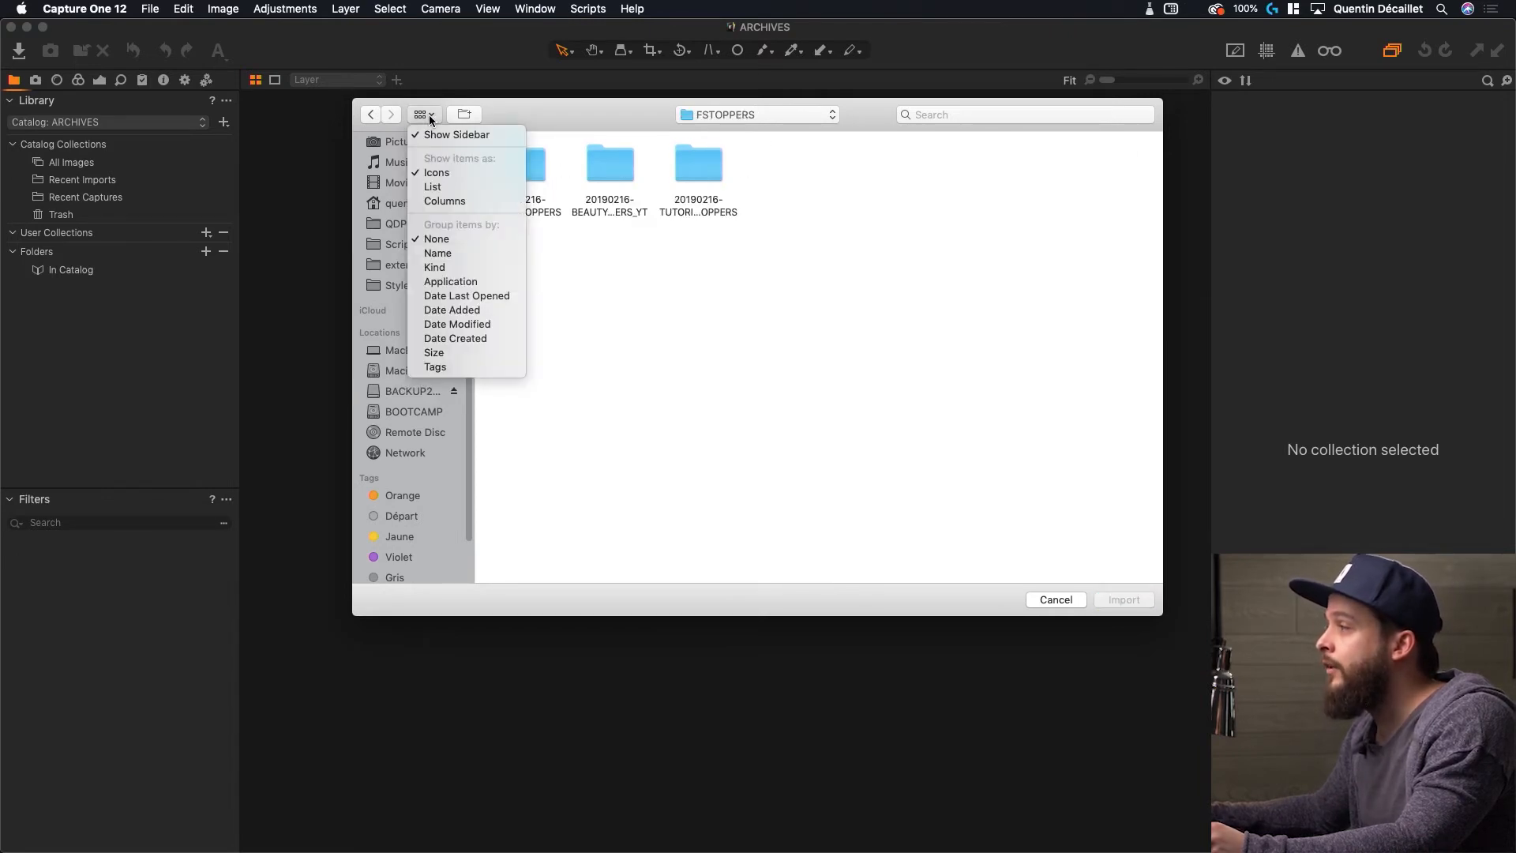
{"action": "left_click", "coordinate": [455, 189]}
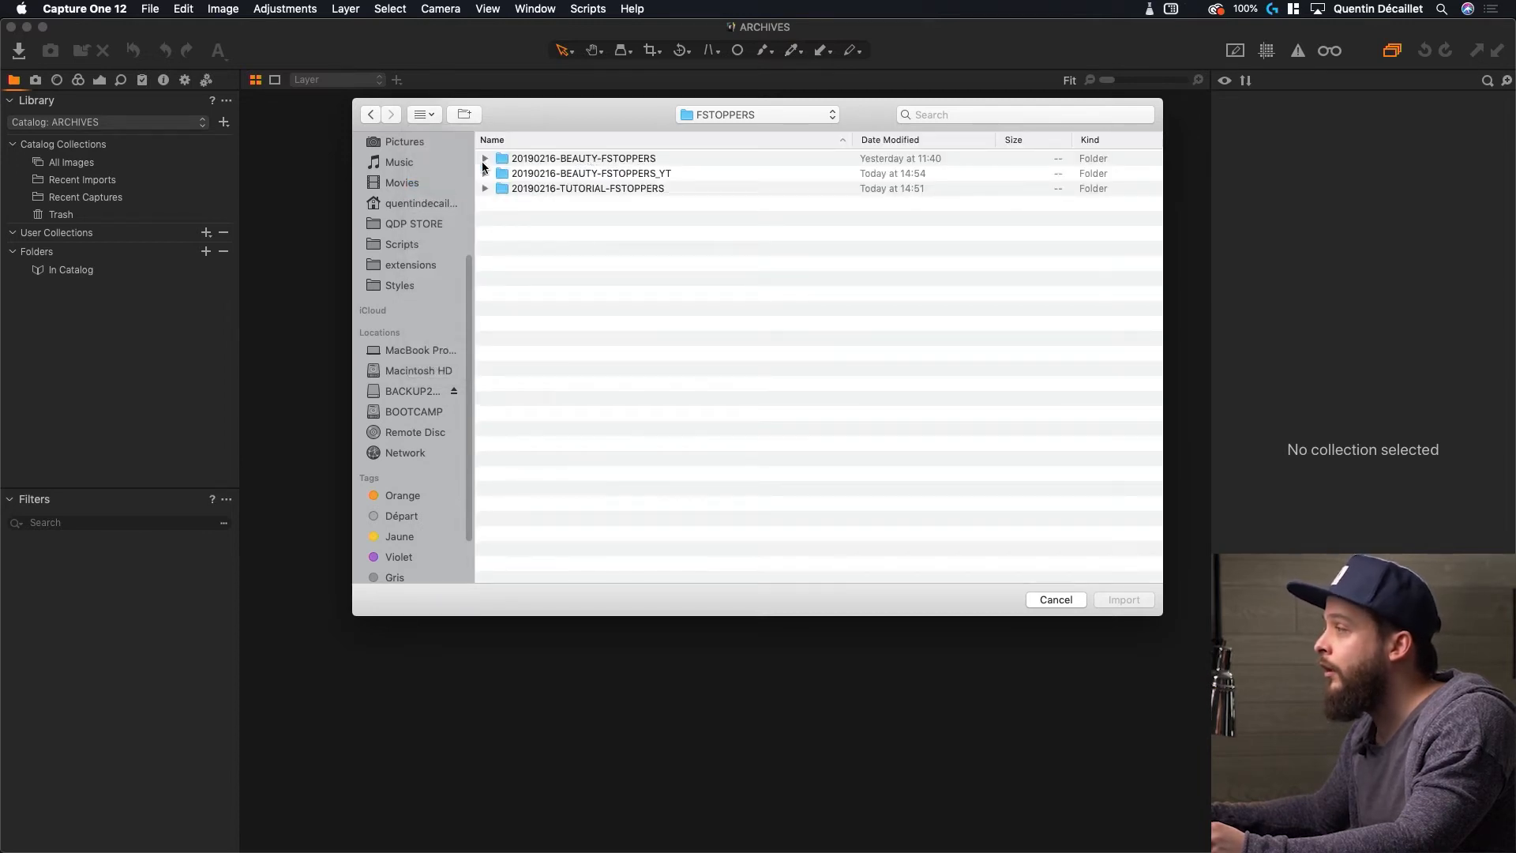
{"action": "left_click", "coordinate": [485, 189]}
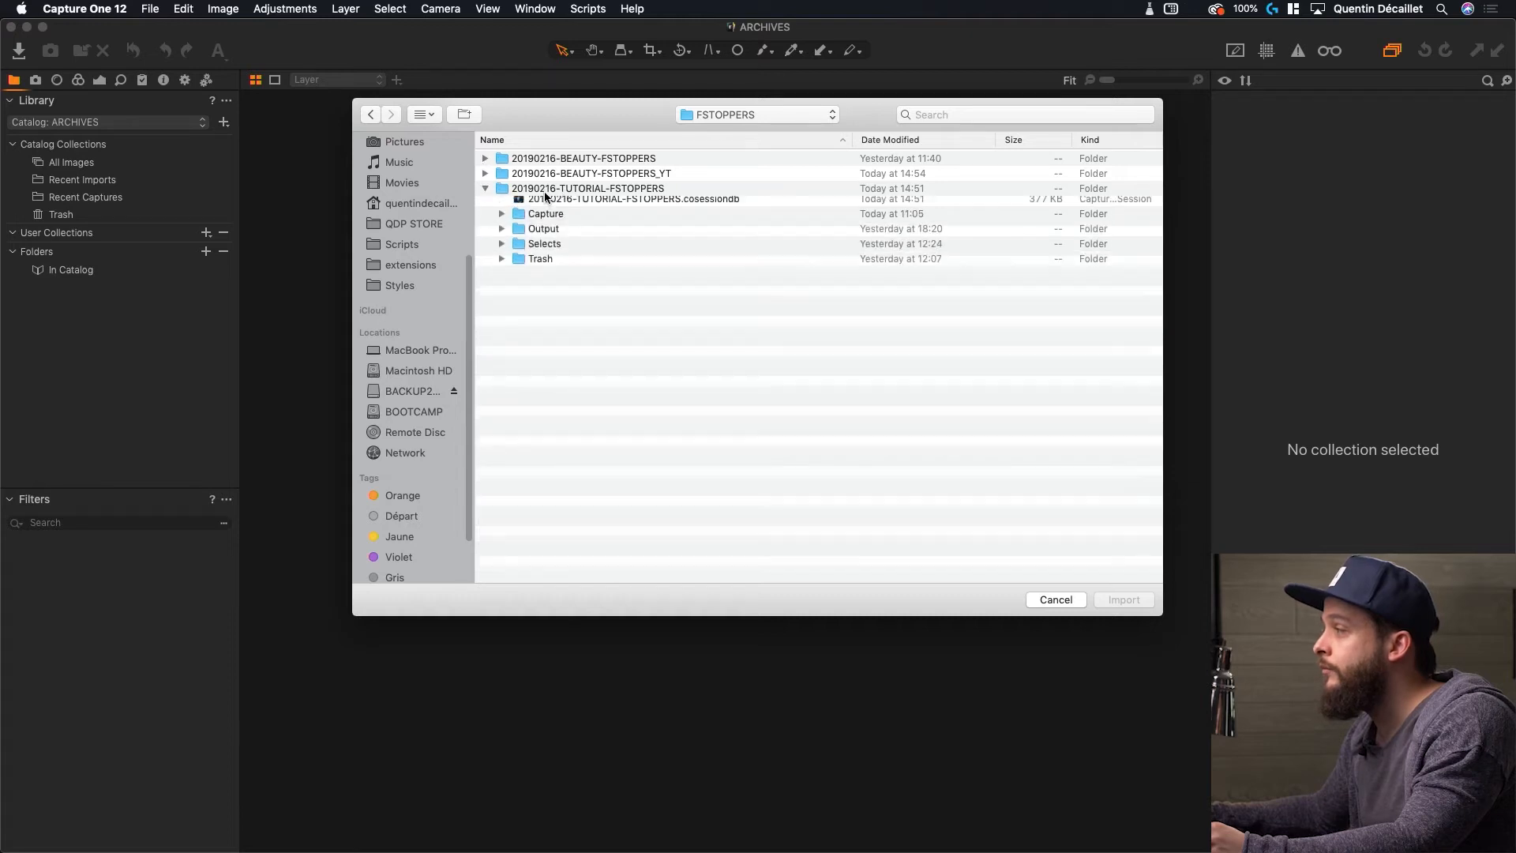
{"action": "left_click", "coordinate": [556, 204]}
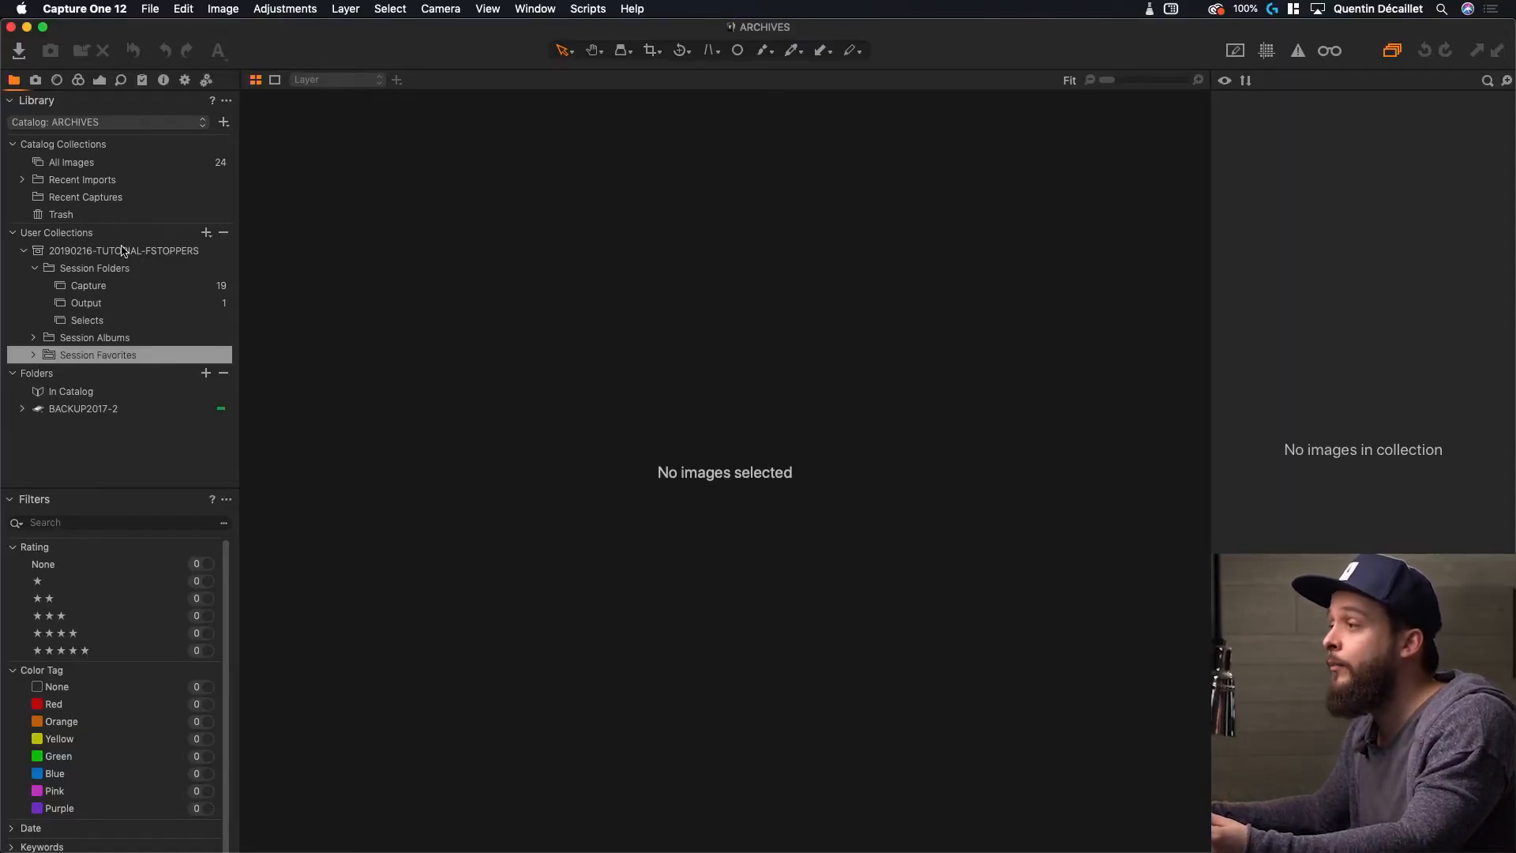
Expand and collapse the tutorial's User Collections groups to inspect the Five Stars, All Images and RETOUCH albums
{"action": "left_click", "coordinate": [23, 251]}
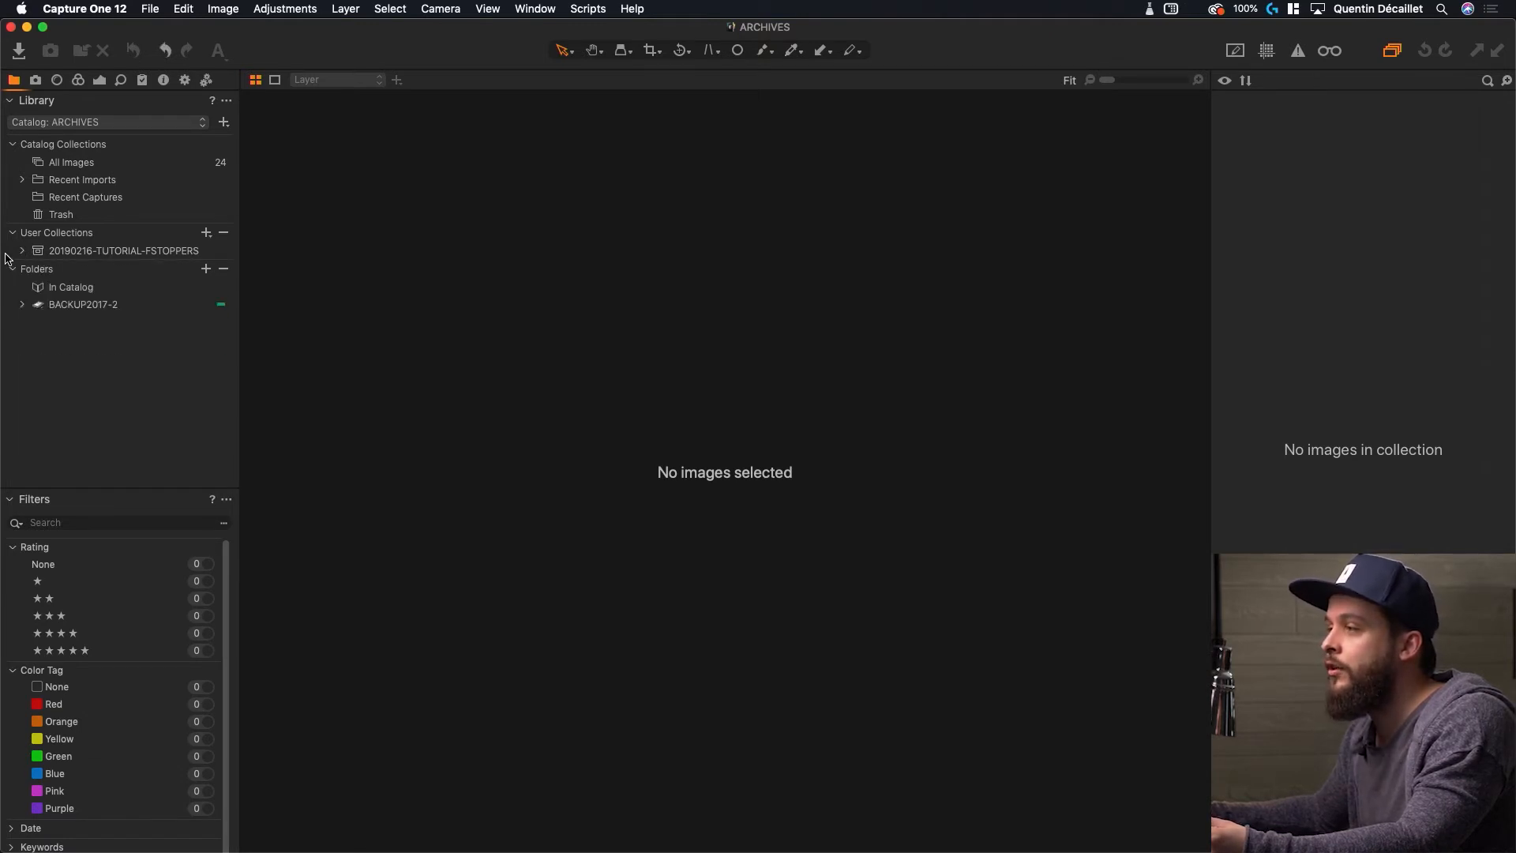
{"action": "left_click", "coordinate": [23, 253]}
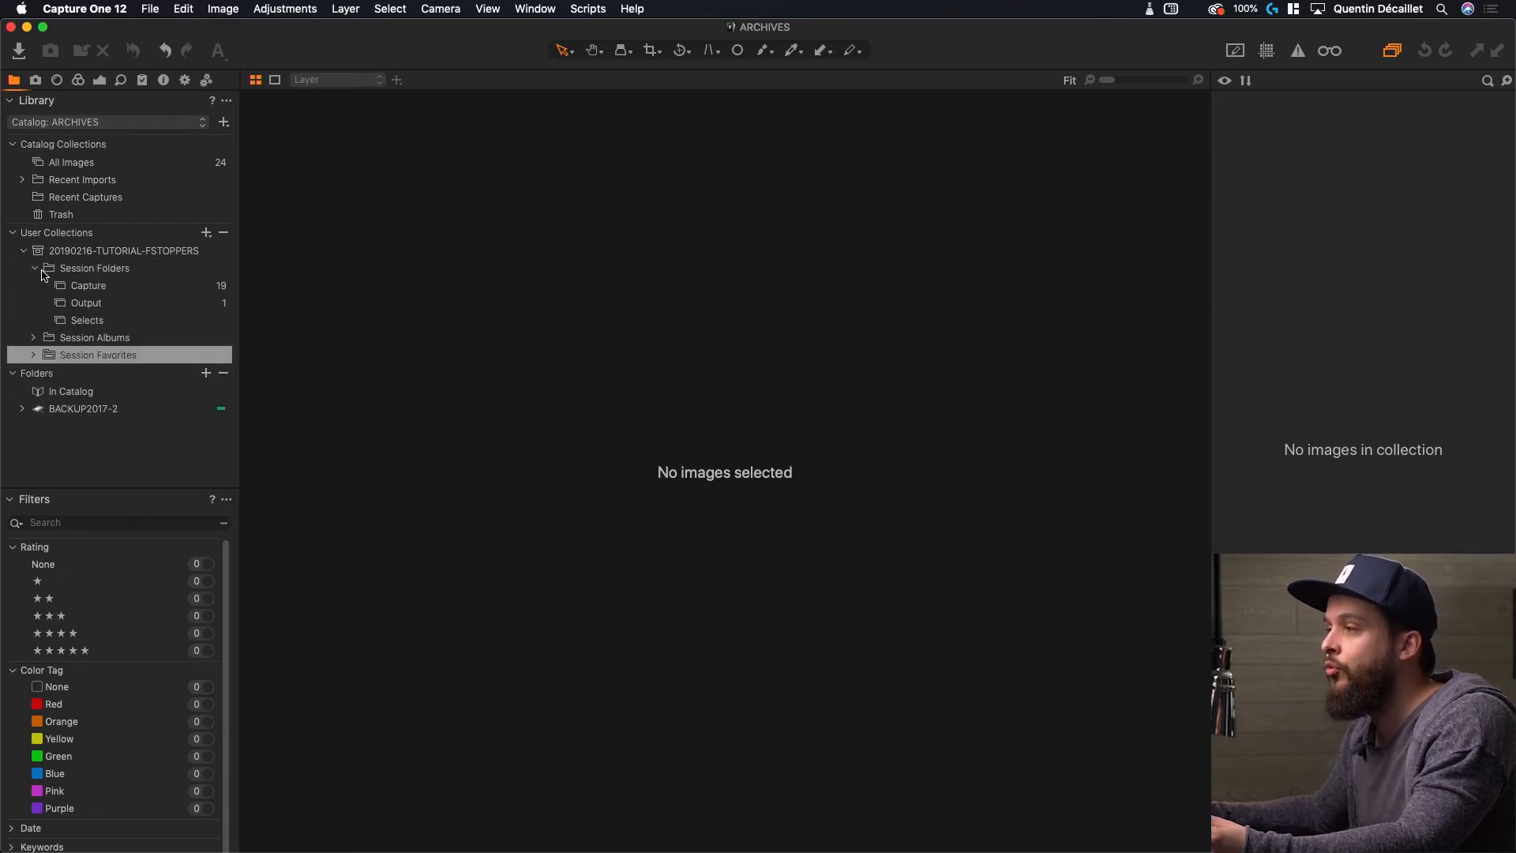
{"action": "left_click", "coordinate": [35, 270]}
{"action": "left_click", "coordinate": [34, 286]}
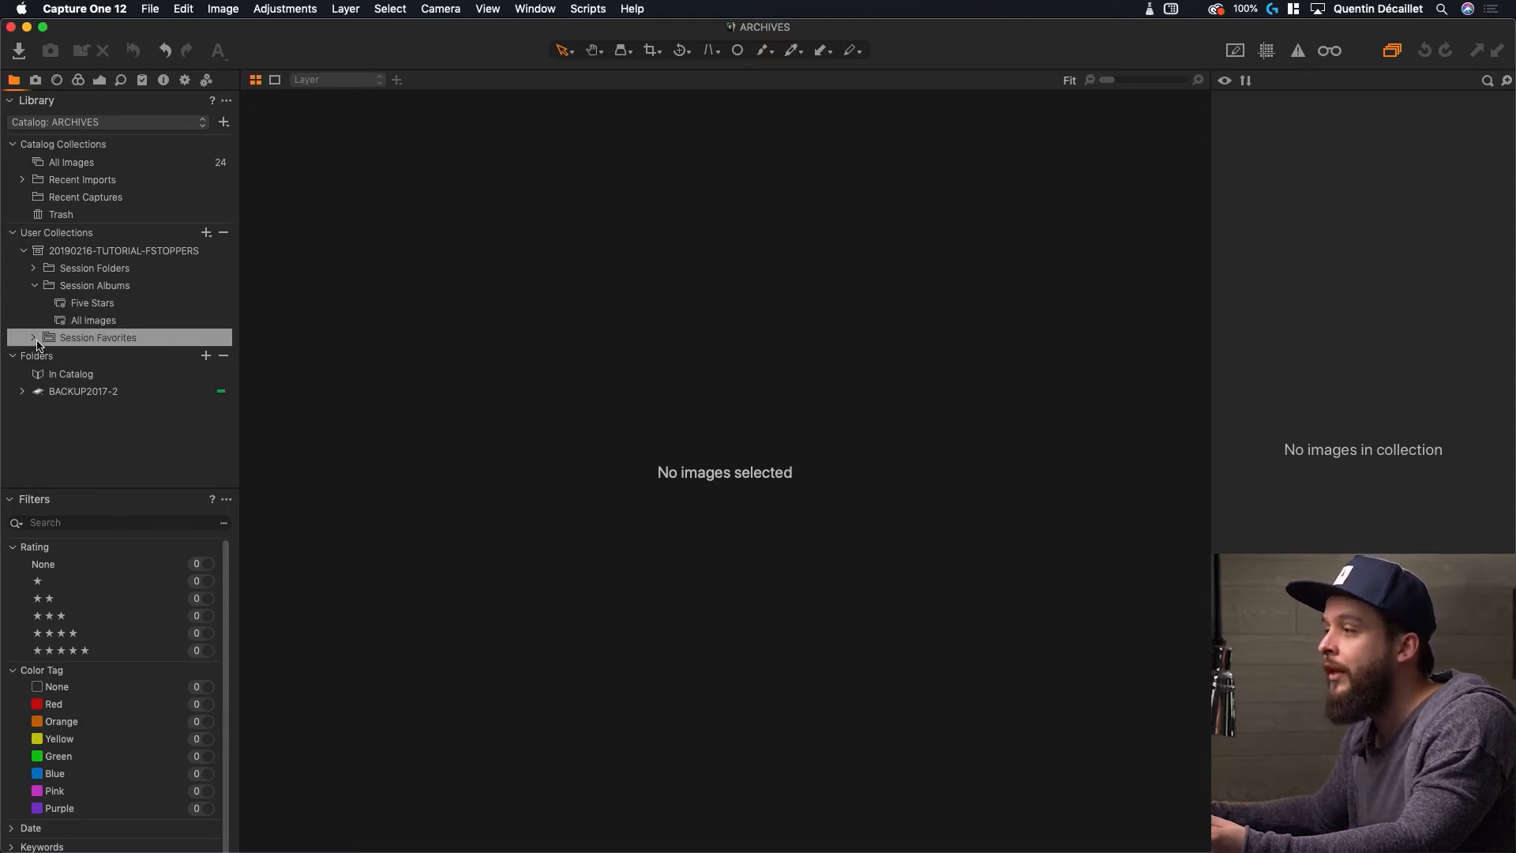
{"action": "left_click", "coordinate": [34, 338]}
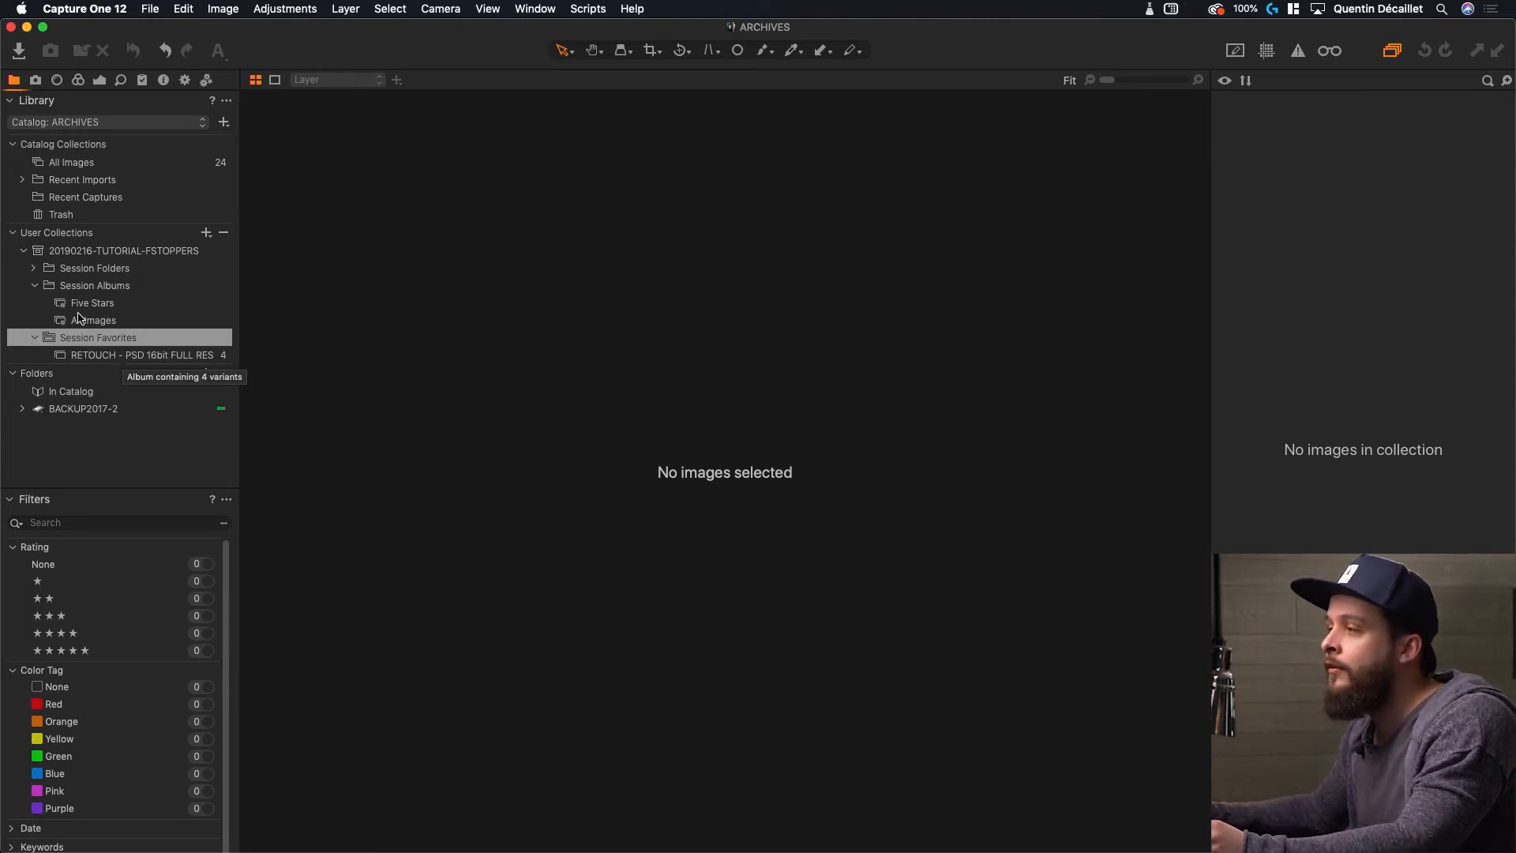
{"action": "left_click", "coordinate": [34, 286]}
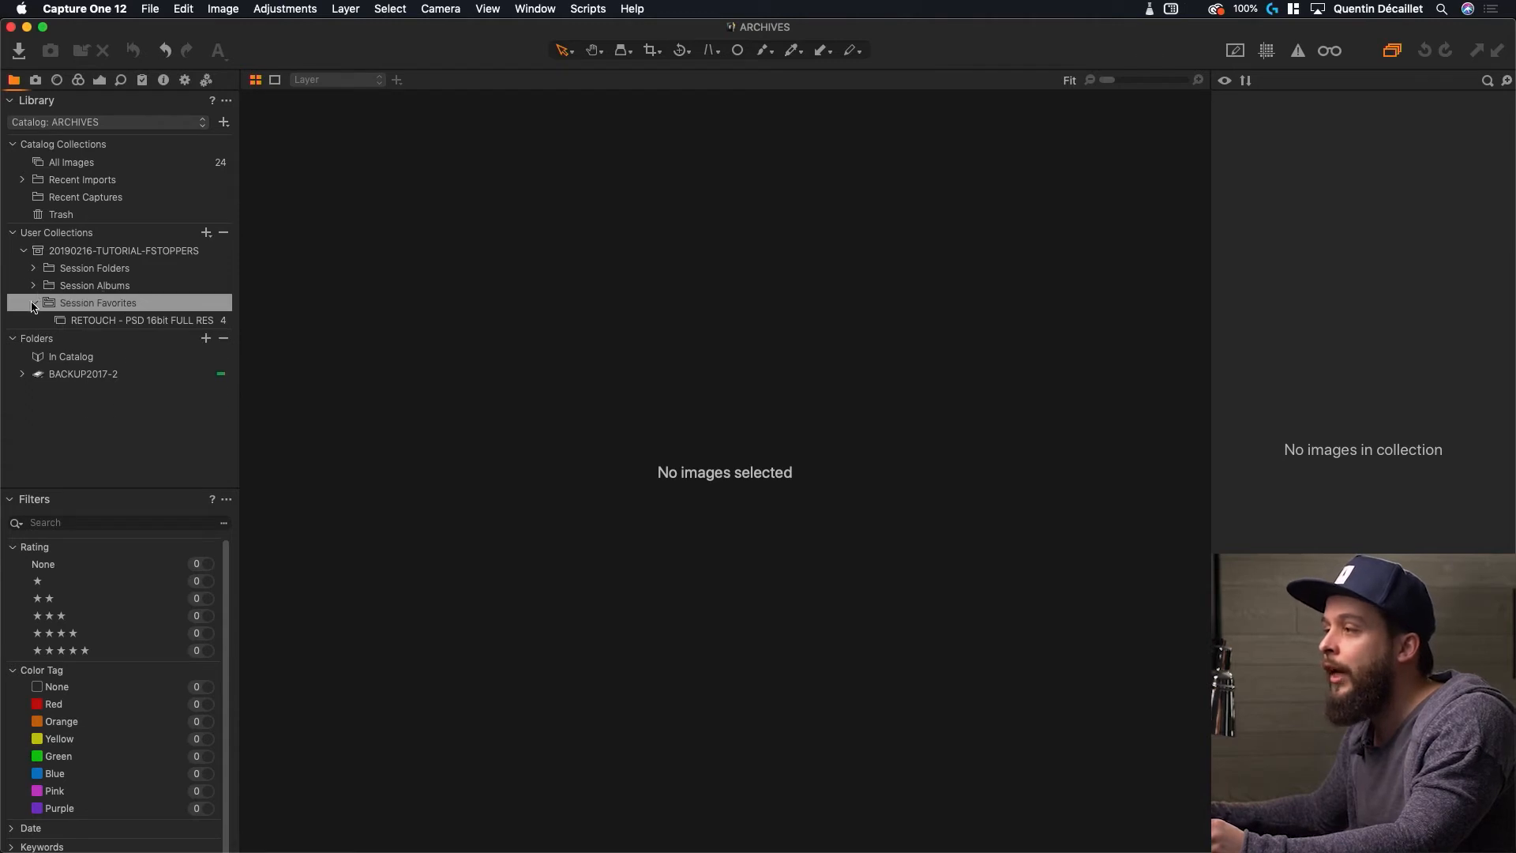
{"action": "left_click", "coordinate": [33, 304]}
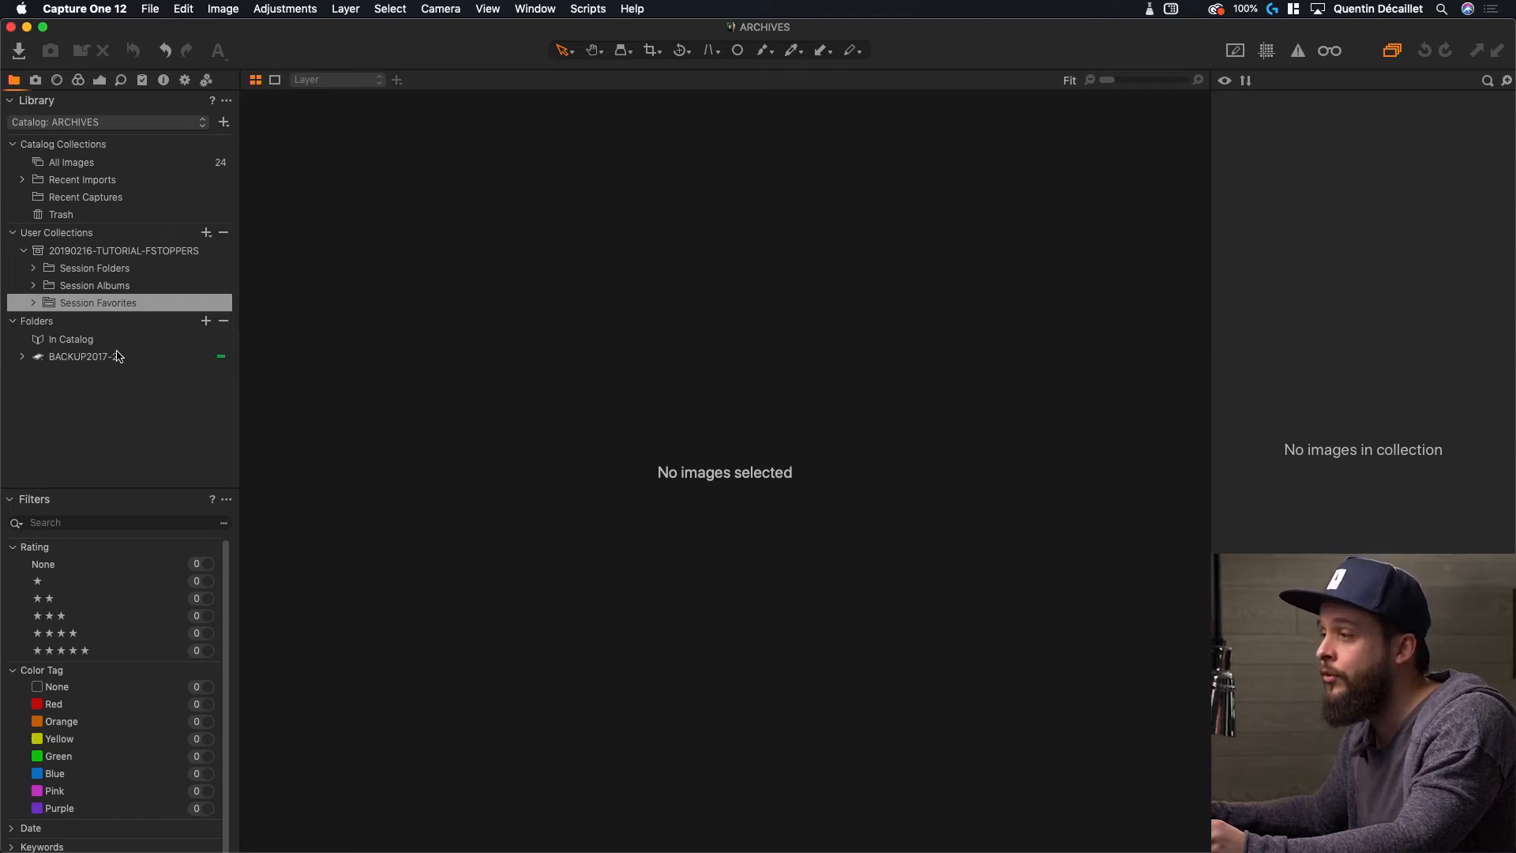
Expand BACKUP2017-2 > FSTOPPERS > 20190216-TUTORIAL-FSTOPPERS under Folders and check the RETOUCH folder in Output
{"action": "left_click", "coordinate": [22, 359]}
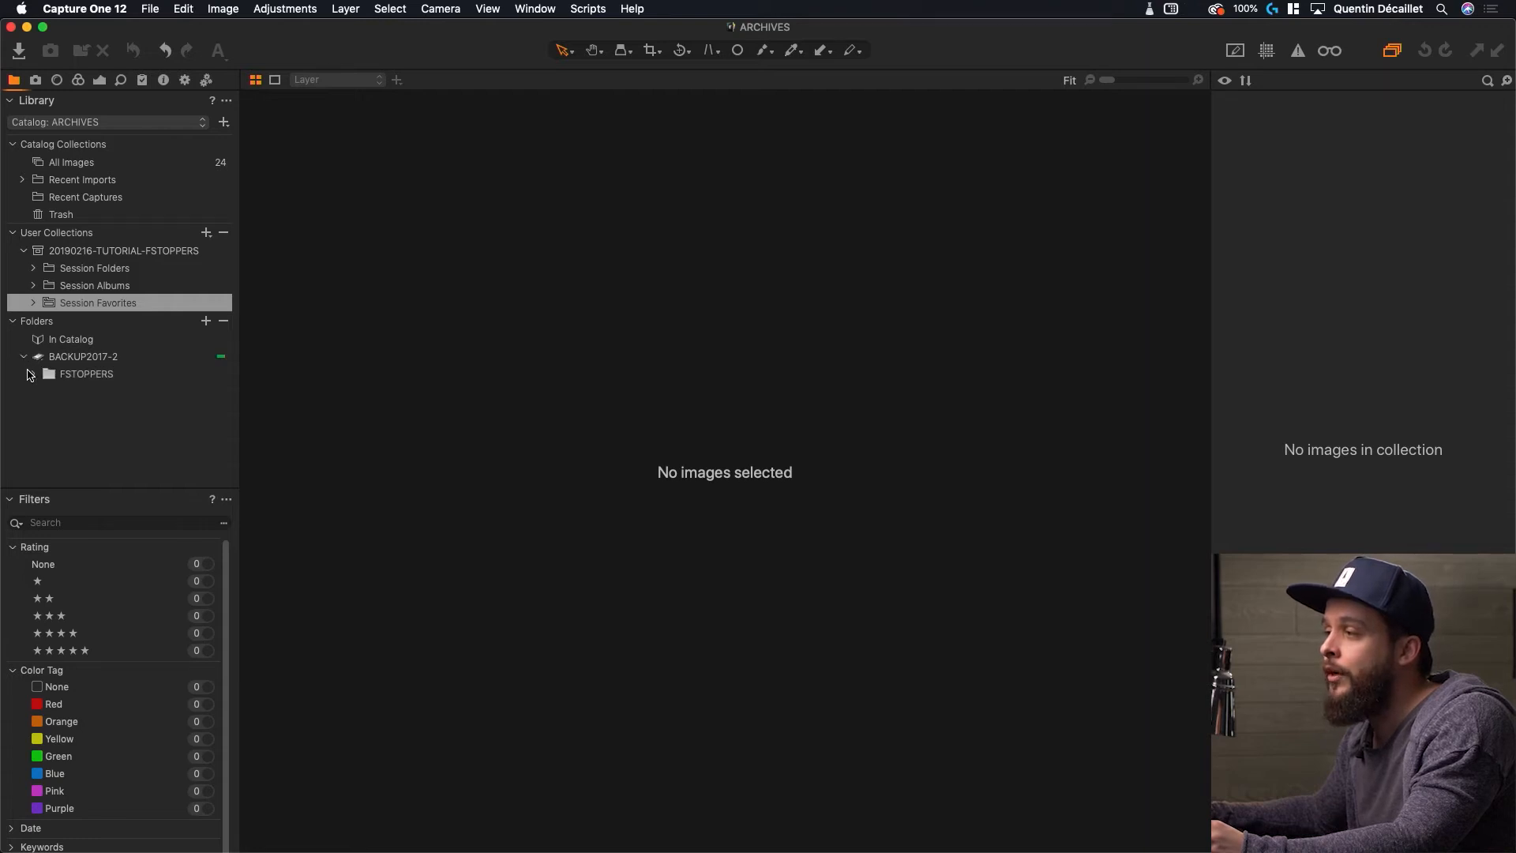
{"action": "left_click", "coordinate": [34, 375]}
{"action": "left_click", "coordinate": [45, 393]}
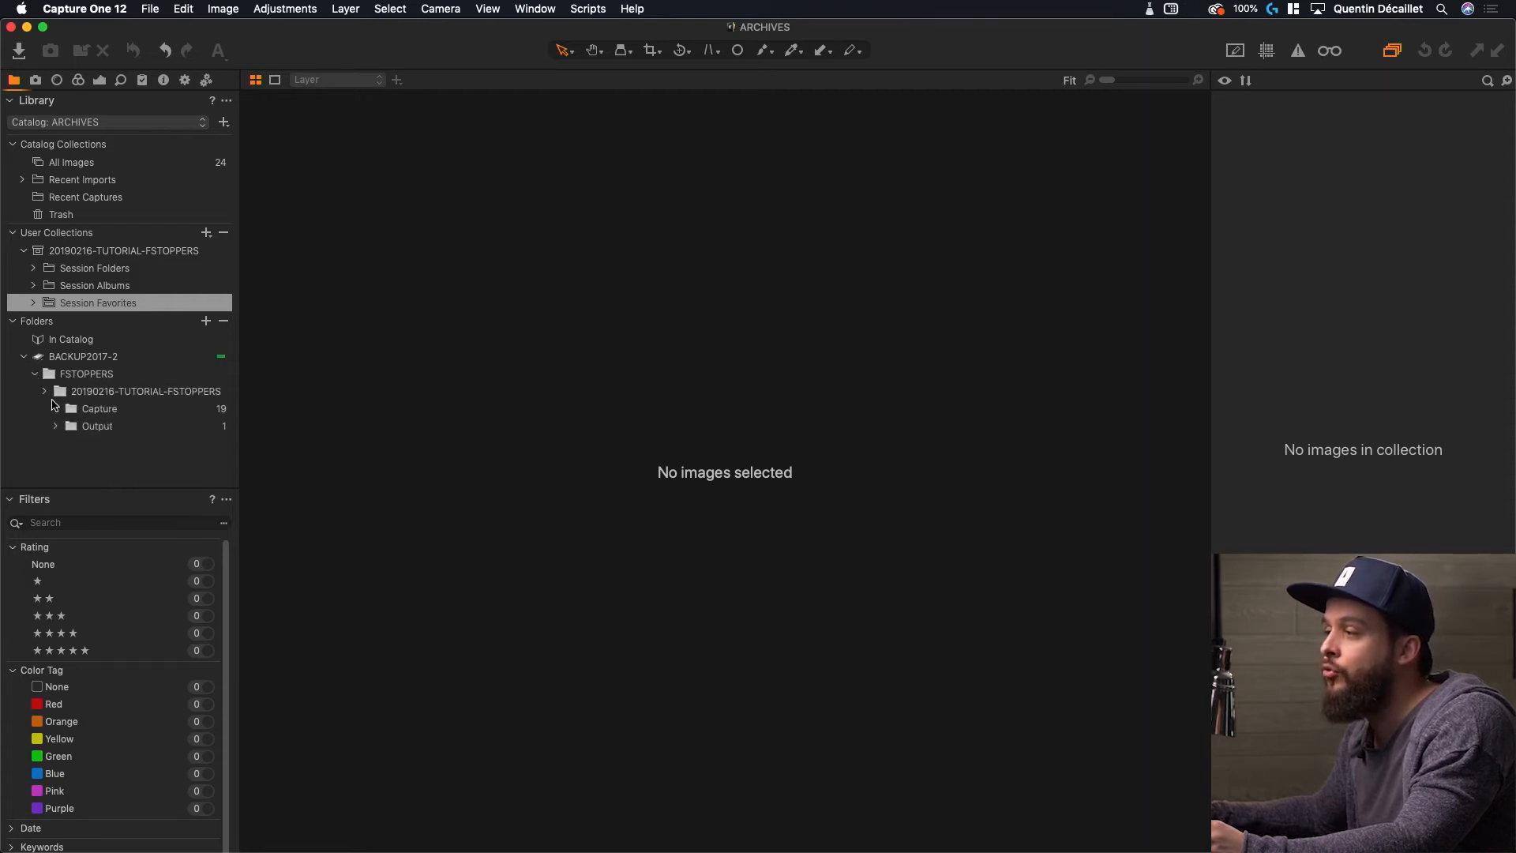
{"action": "left_click", "coordinate": [57, 427]}
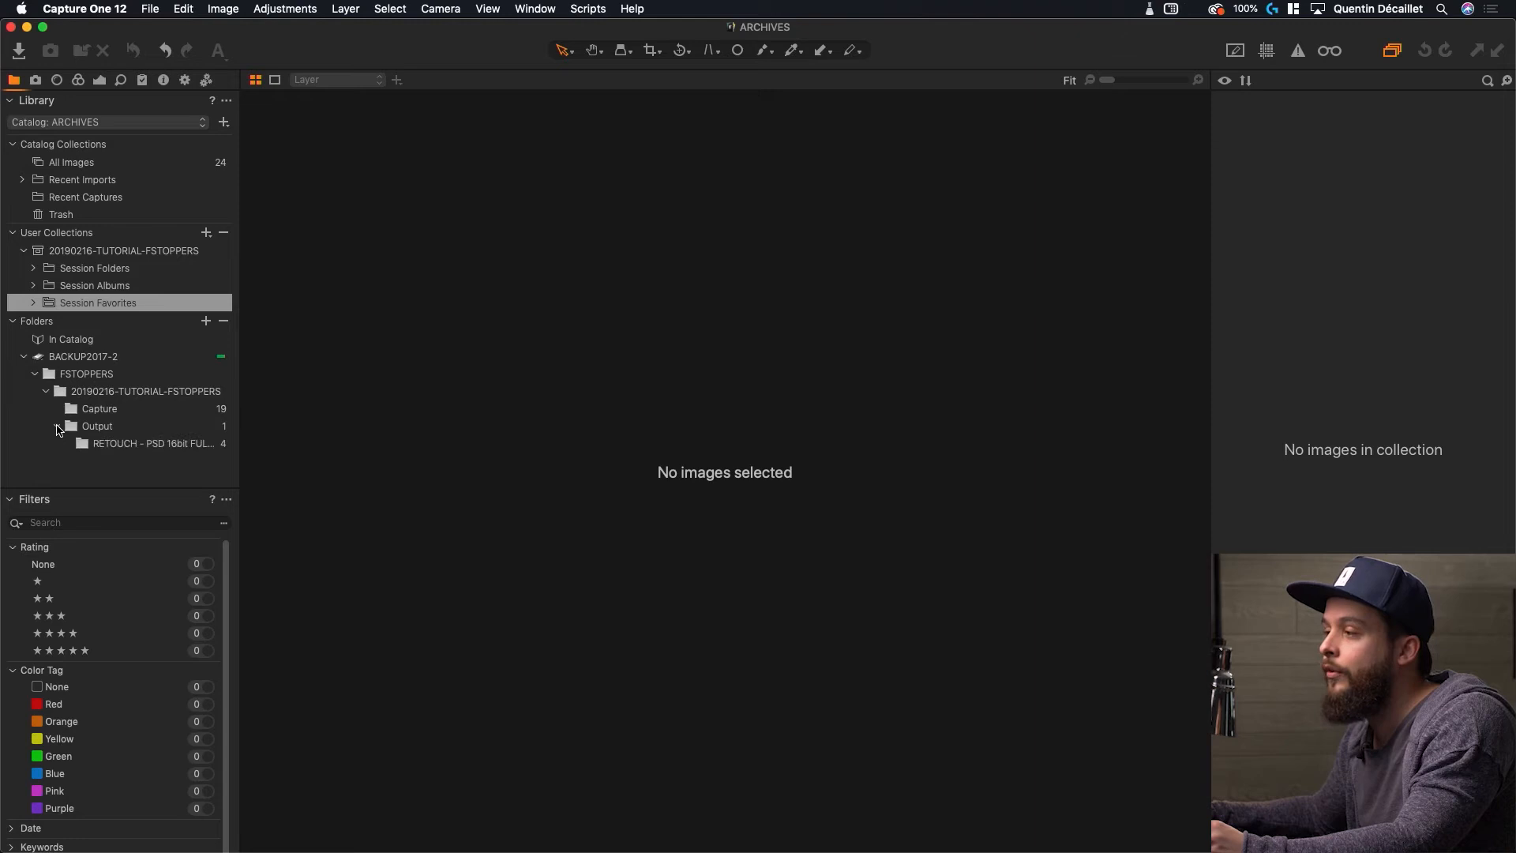
{"action": "left_click", "coordinate": [57, 426]}
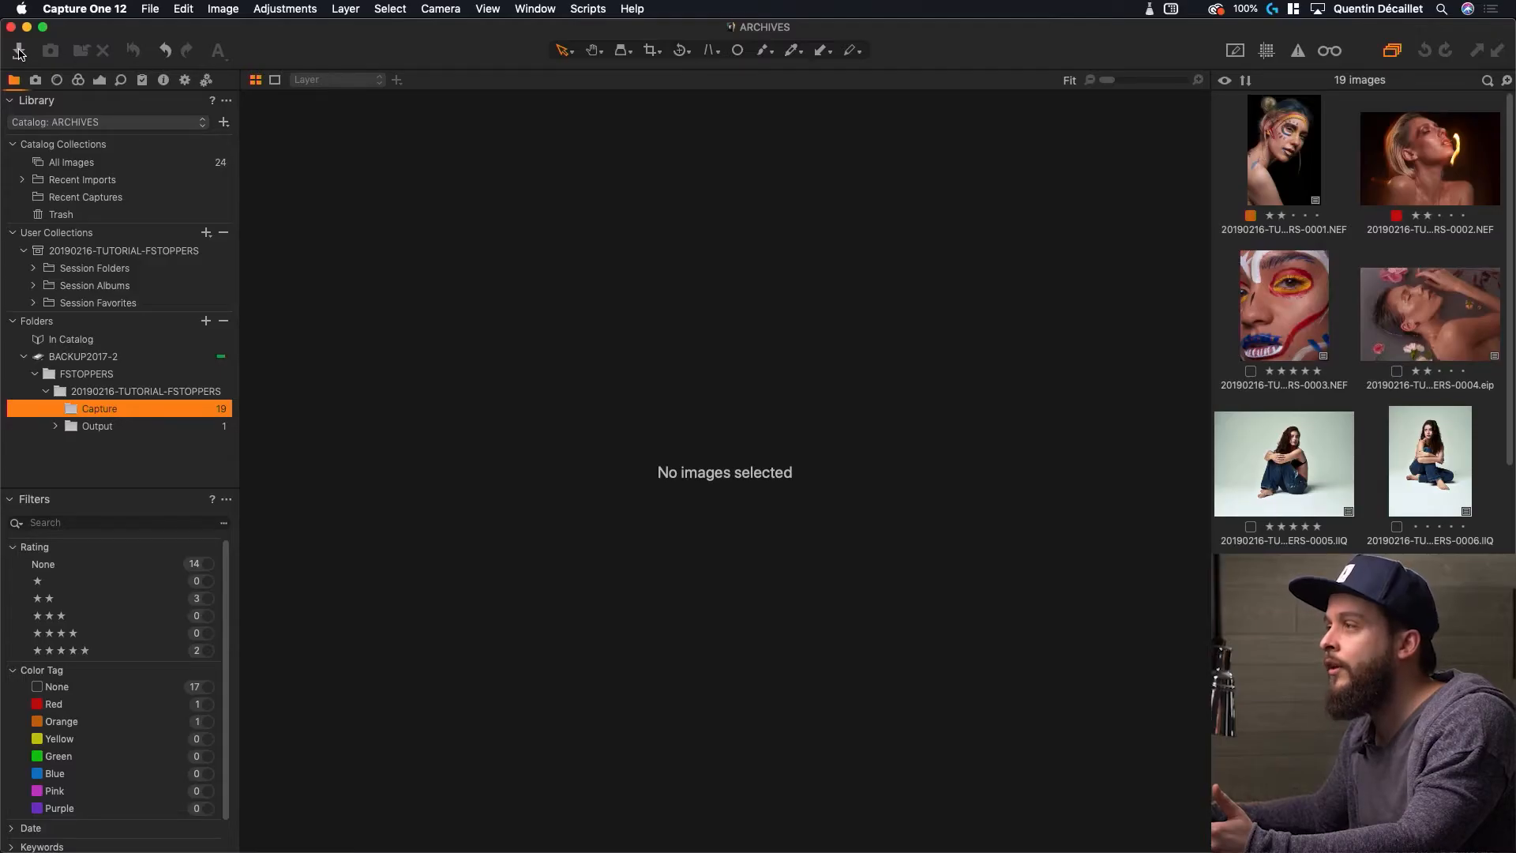
Bring up Import Images and select the first thumbnail, EmptyName 21.NEF
{"action": "left_click", "coordinate": [20, 52]}
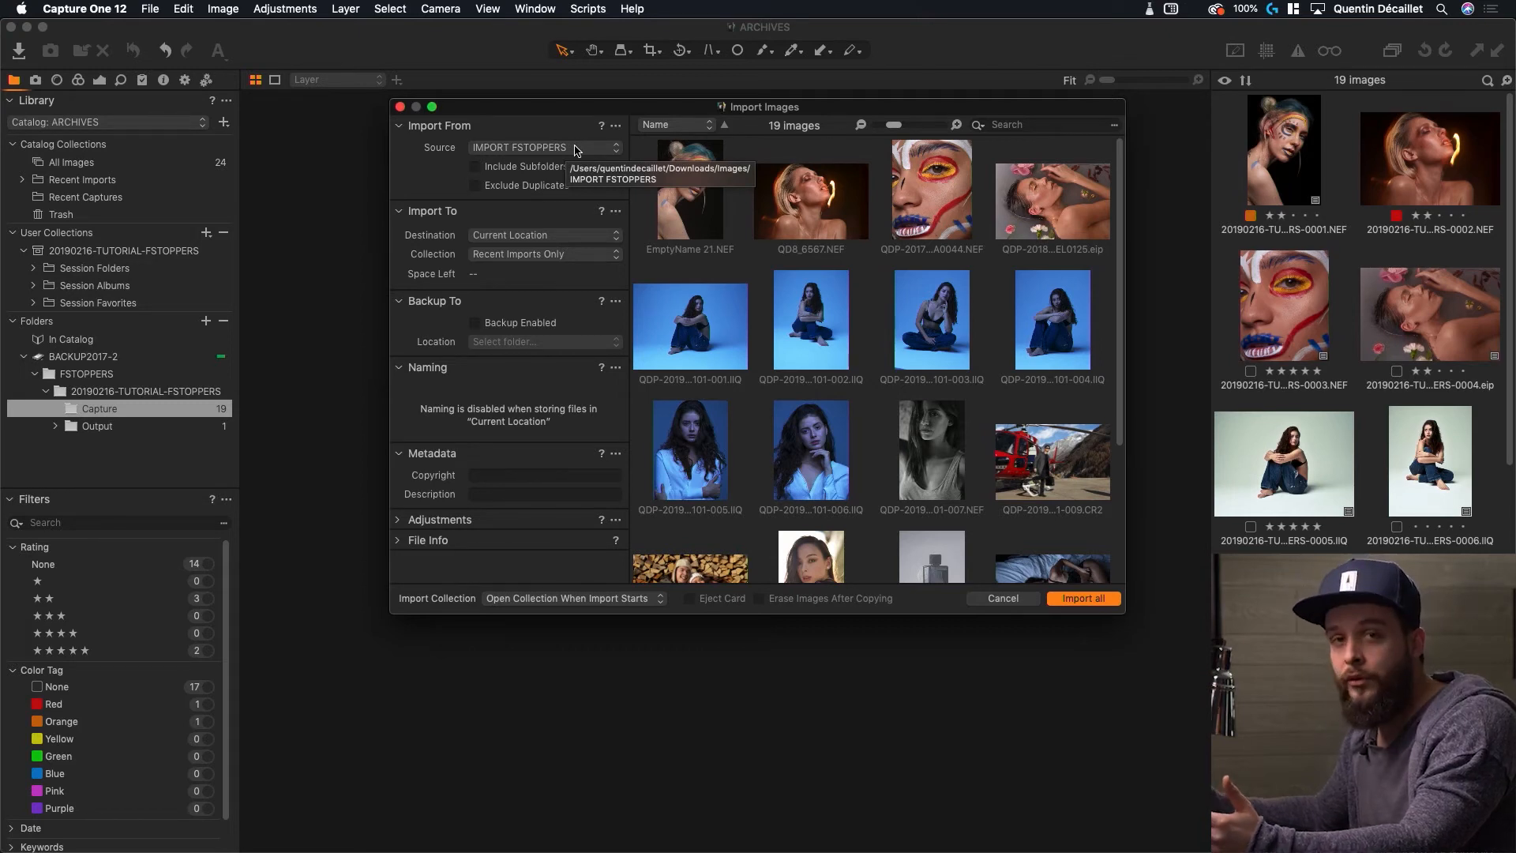
{"action": "left_click", "coordinate": [686, 220]}
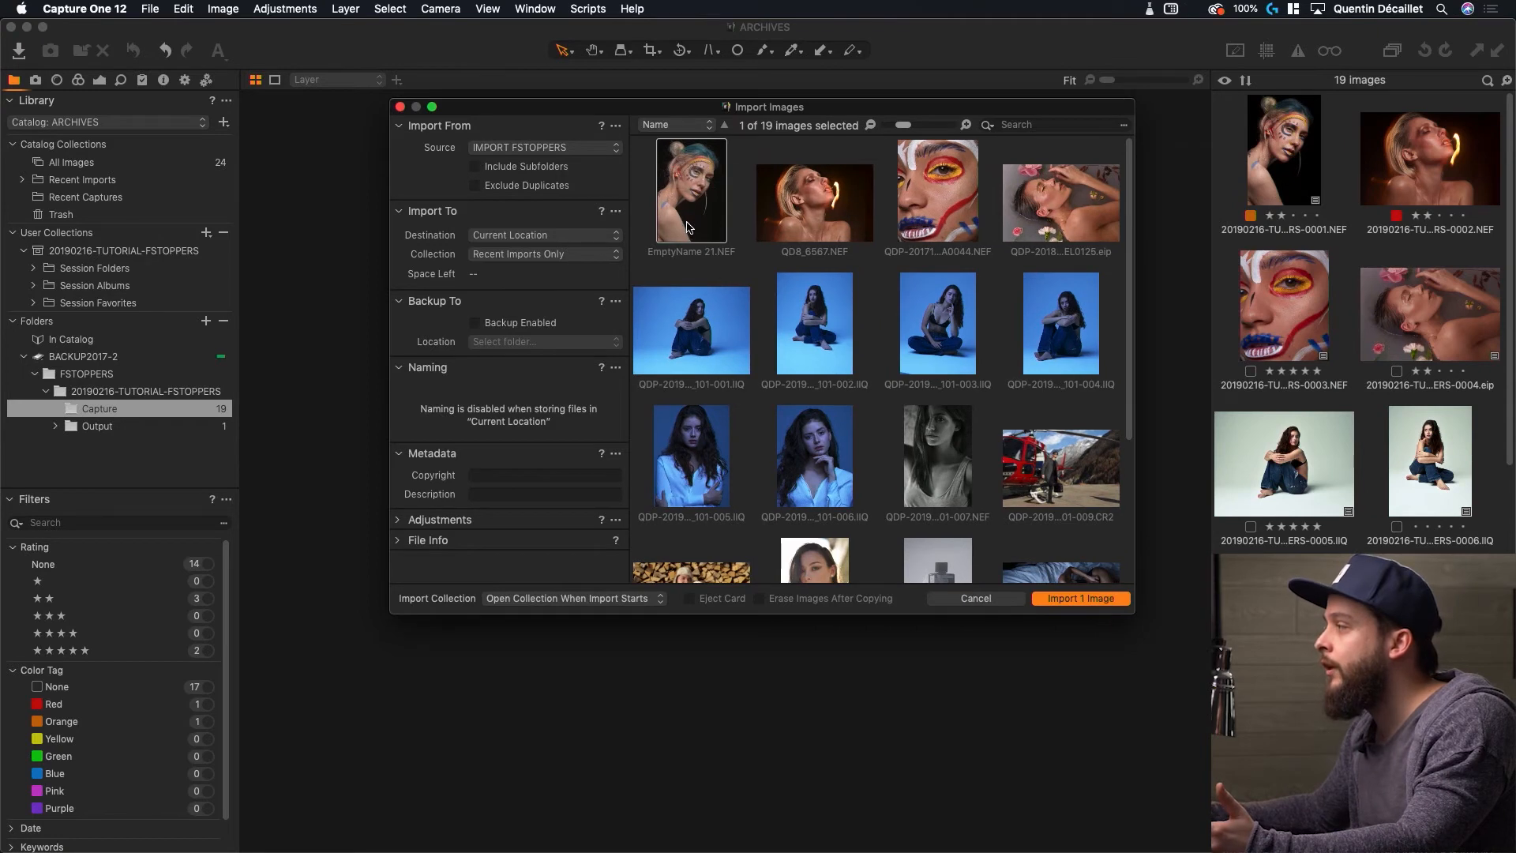